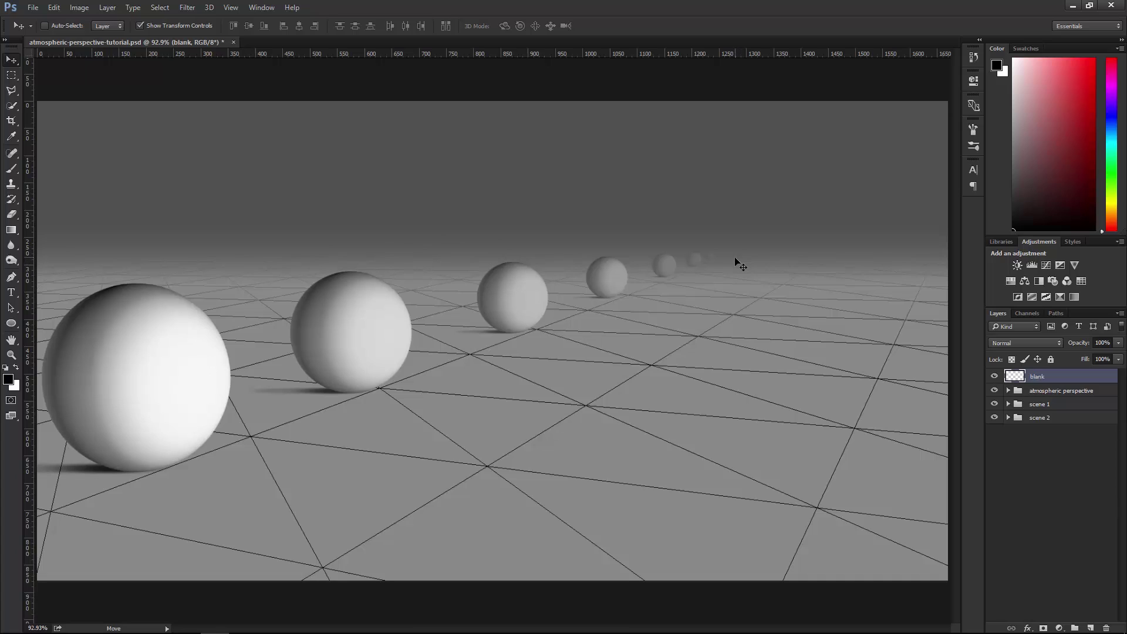
Step: Paint a red Y with a vertical double arrow and a red X with a horizontal double arrow on the blank layer
key("b")
left_click(1094, 59)
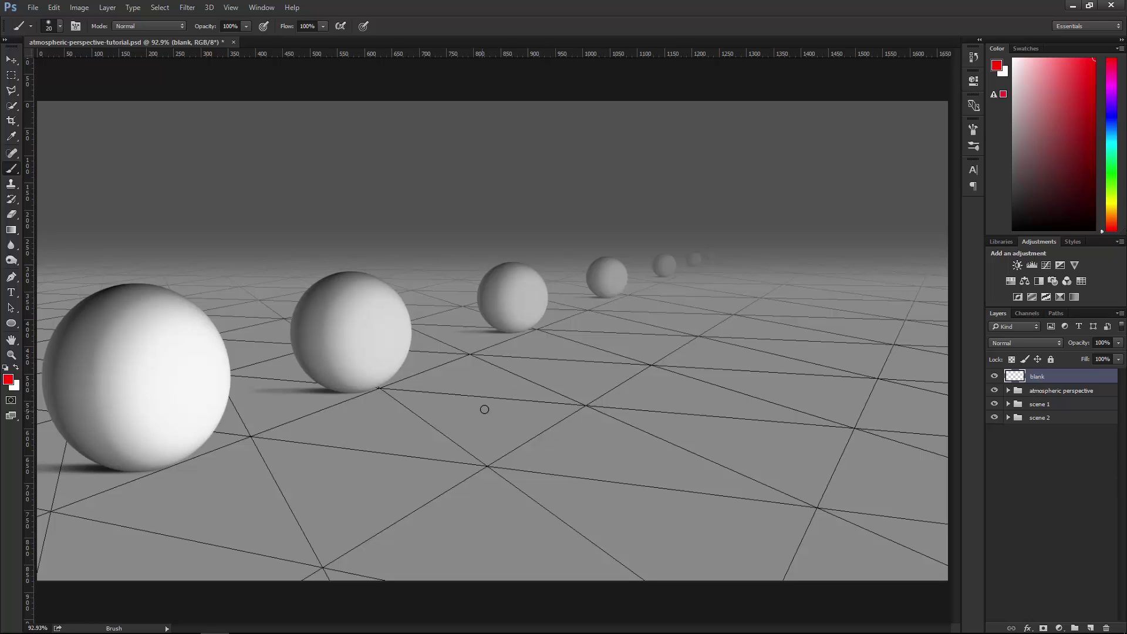
left_click_drag(460, 391, 473, 412)
mouse_move(481, 388)
left_mouse_down()
mouse_move(471, 435)
mouse_move(519, 381)
mouse_move(528, 402)
left_mouse_up()
mouse_move(511, 447)
left_mouse_down()
mouse_move(527, 465)
mouse_move(541, 442)
left_mouse_up()
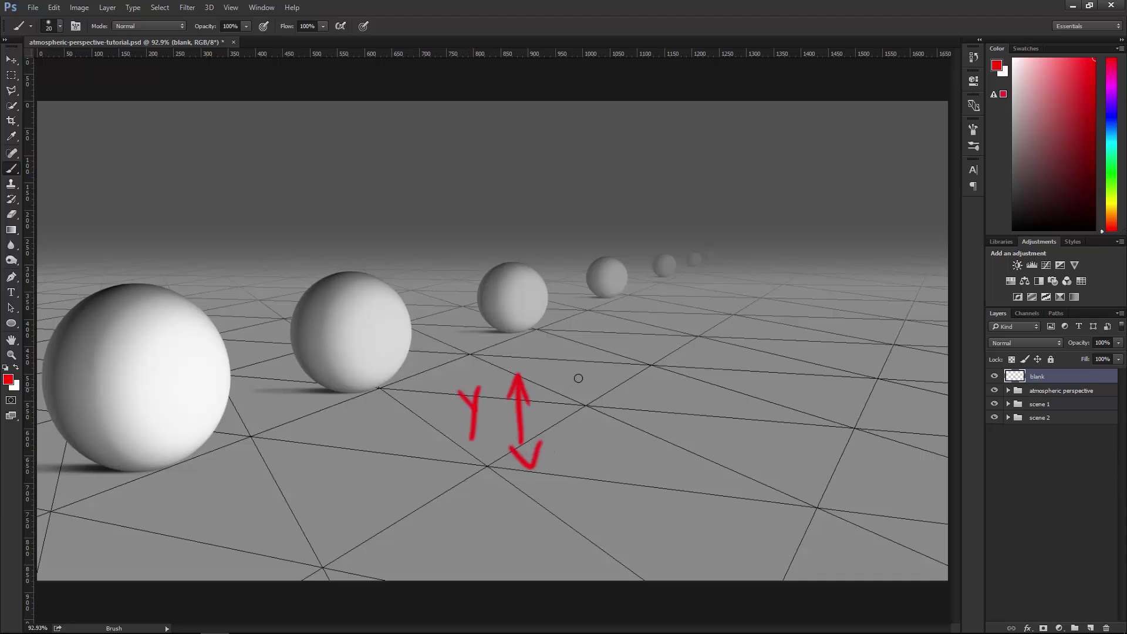
mouse_move(590, 404)
left_mouse_down()
mouse_move(629, 439)
mouse_move(600, 439)
mouse_move(716, 420)
mouse_move(668, 433)
mouse_move(716, 434)
left_mouse_up()
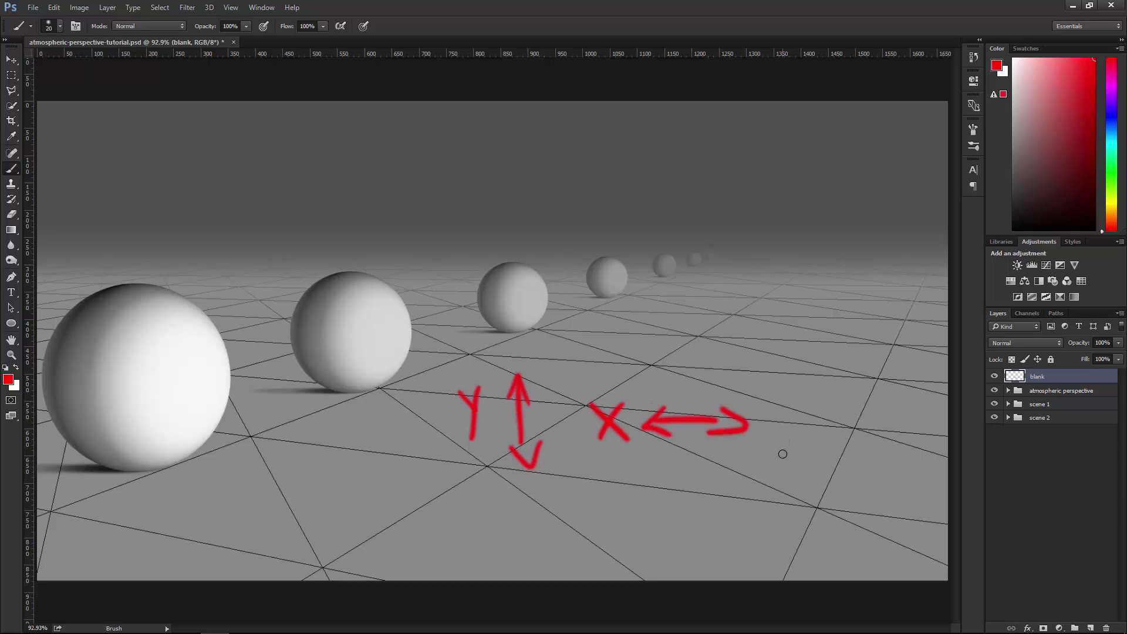
Step: Paint a long diagonal red double arrow receding toward the horizon and label it Z
mouse_move(295, 516)
left_mouse_down()
mouse_move(395, 453)
mouse_move(757, 297)
left_mouse_up()
mouse_move(744, 283)
left_mouse_down()
mouse_move(763, 282)
mouse_move(762, 304)
left_mouse_up()
mouse_move(288, 496)
left_mouse_down()
mouse_move(347, 551)
mouse_move(345, 536)
mouse_move(378, 532)
left_mouse_up()
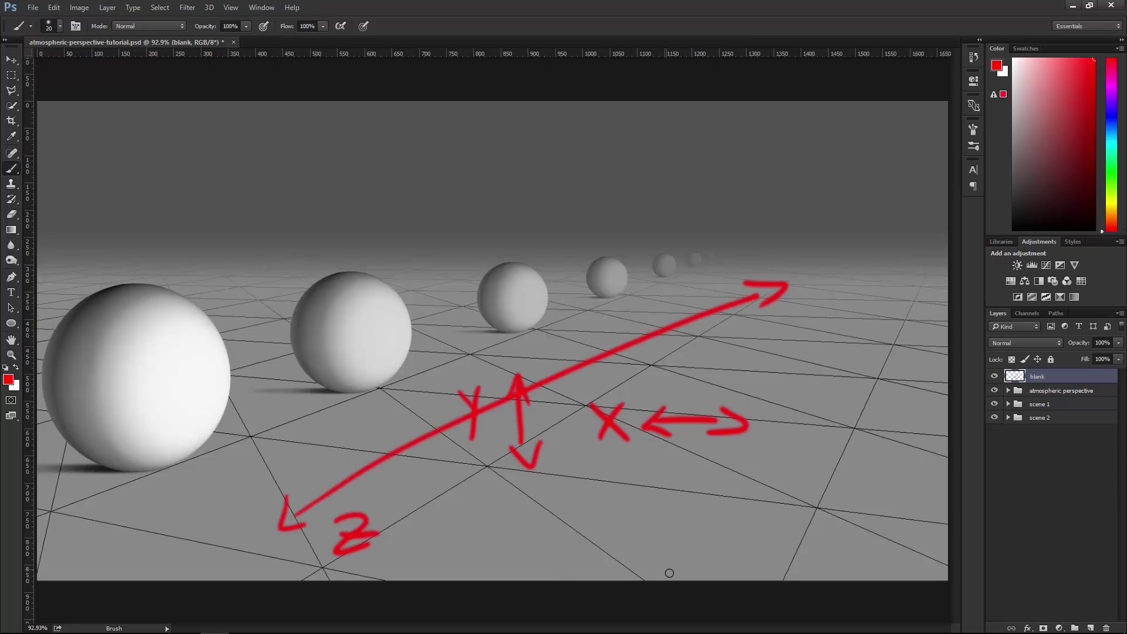
Step: Hide the blank layer and the atmospheric perspective group to reveal the city photo
left_click(994, 377)
left_click(12, 61)
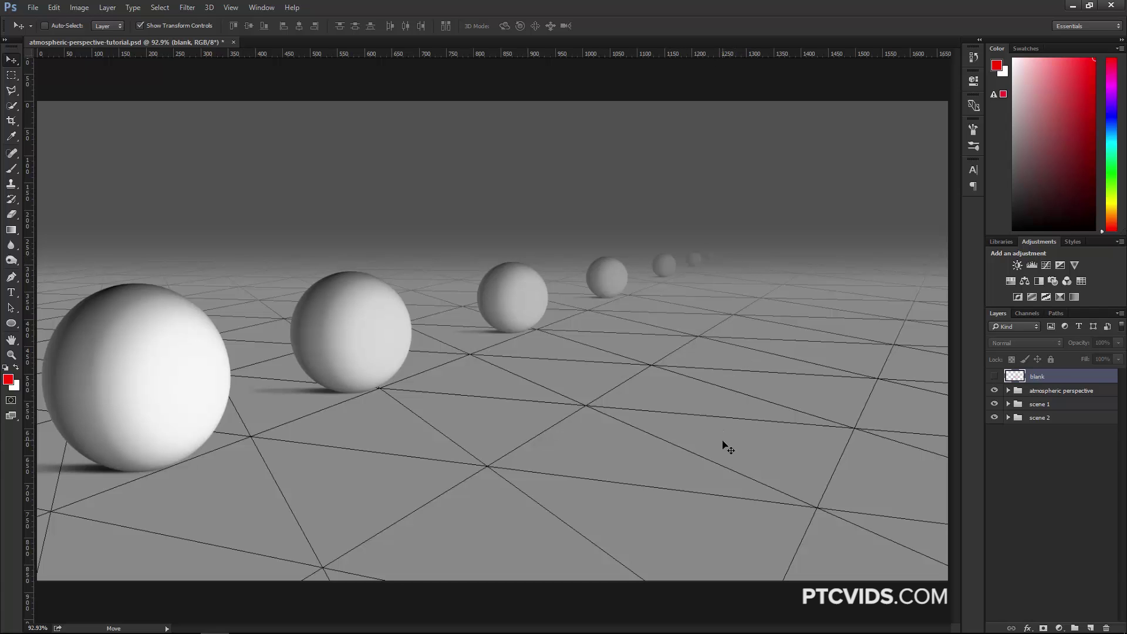
left_click(995, 391)
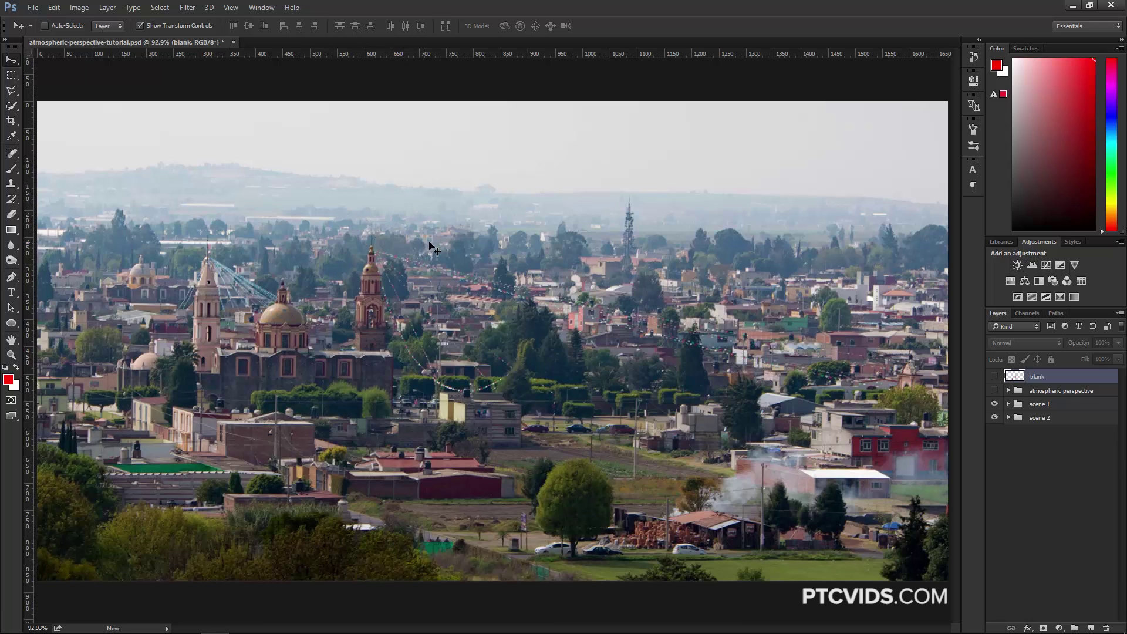
Step: Examine the contrast and haze of the distant hills and trees up close, and return to the whole city photo
key("z")
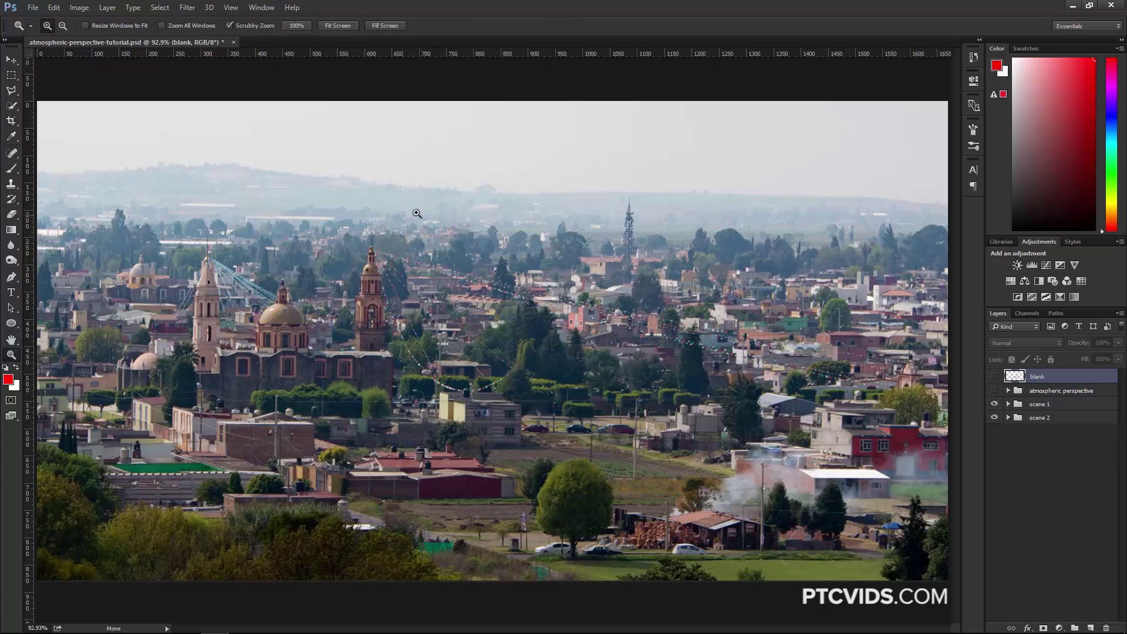
left_click_drag(493, 194, 541, 246)
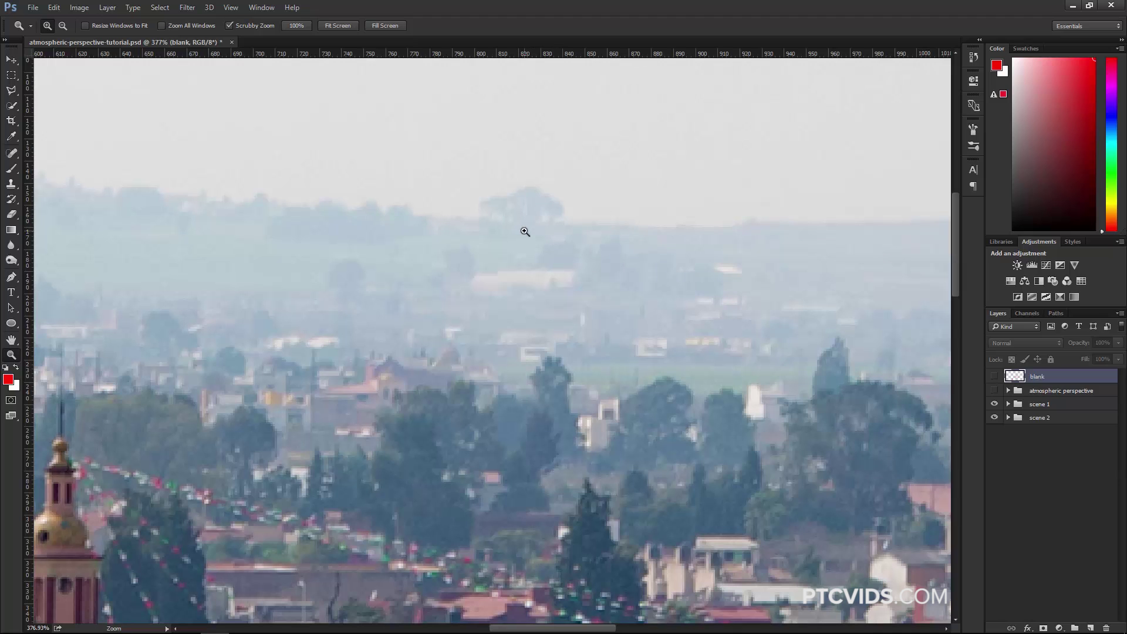
left_click(526, 234, "alt")
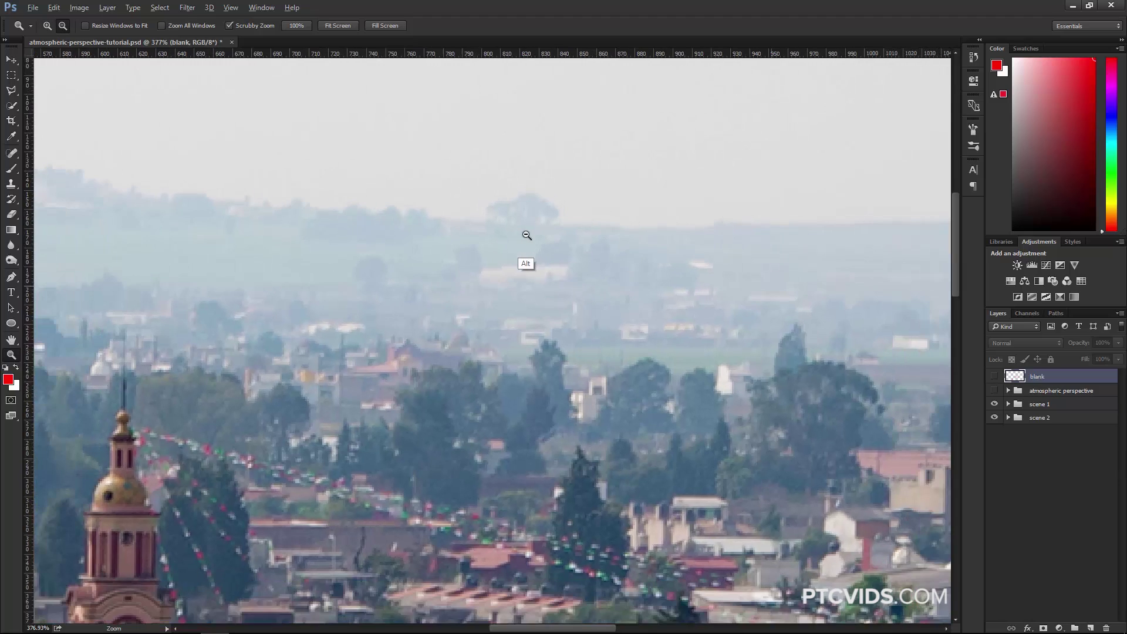
left_click(529, 237, "alt")
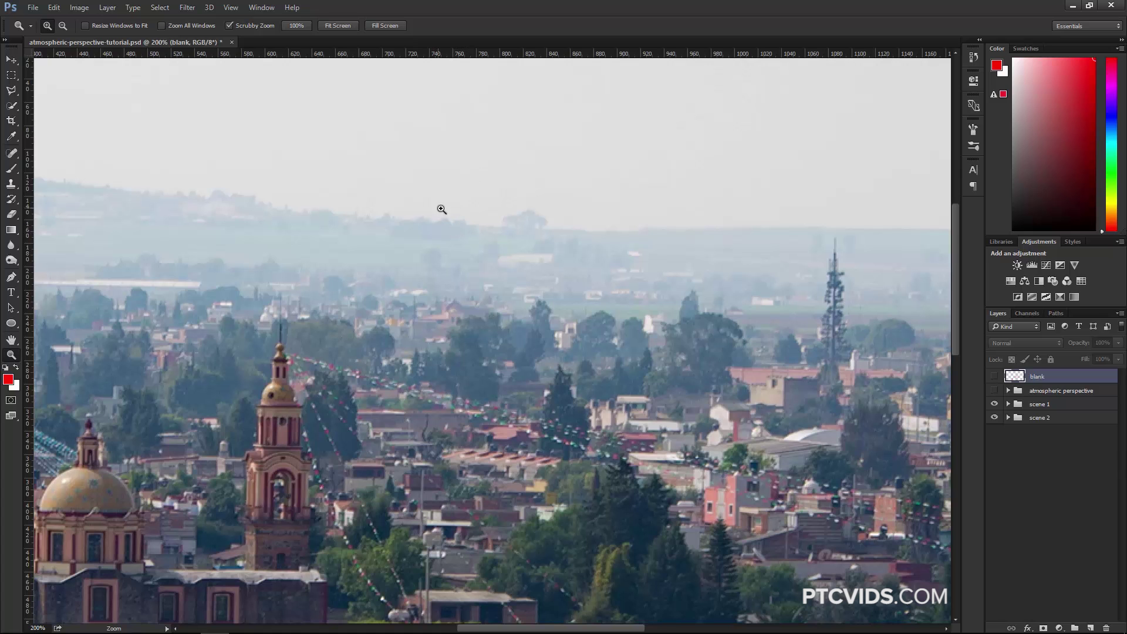
left_click(418, 206)
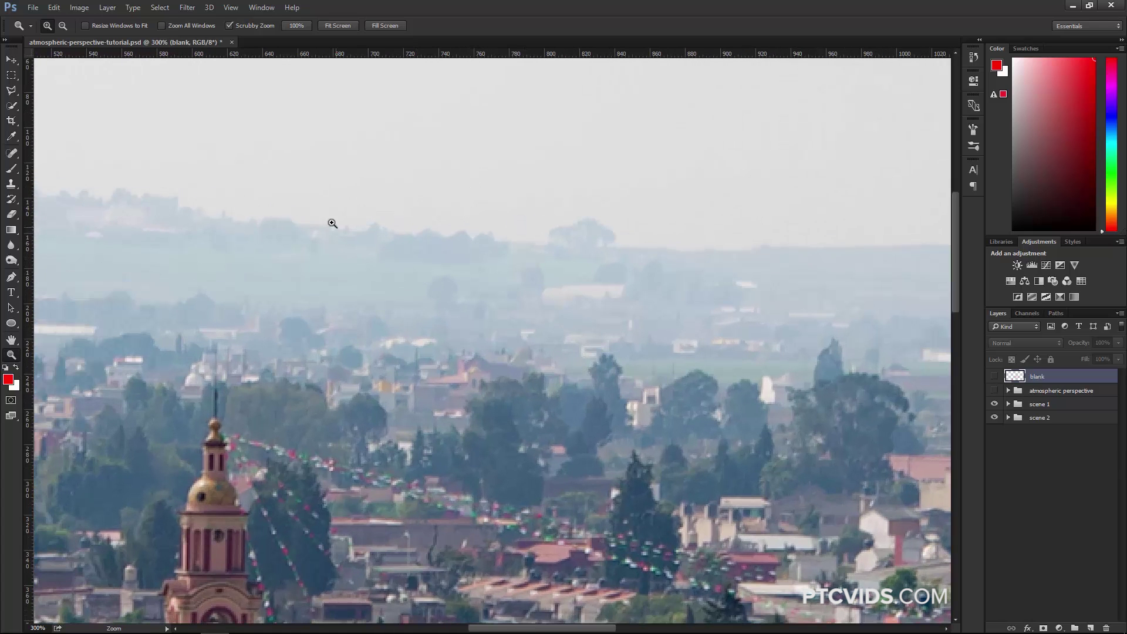
left_click(397, 235, "alt")
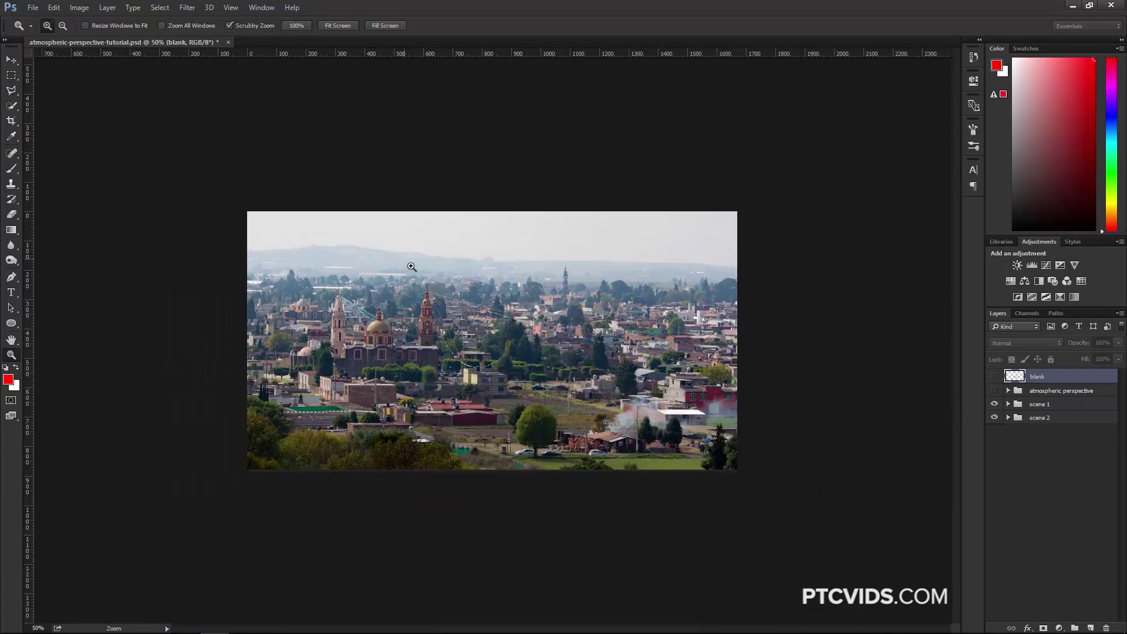
left_click(432, 301)
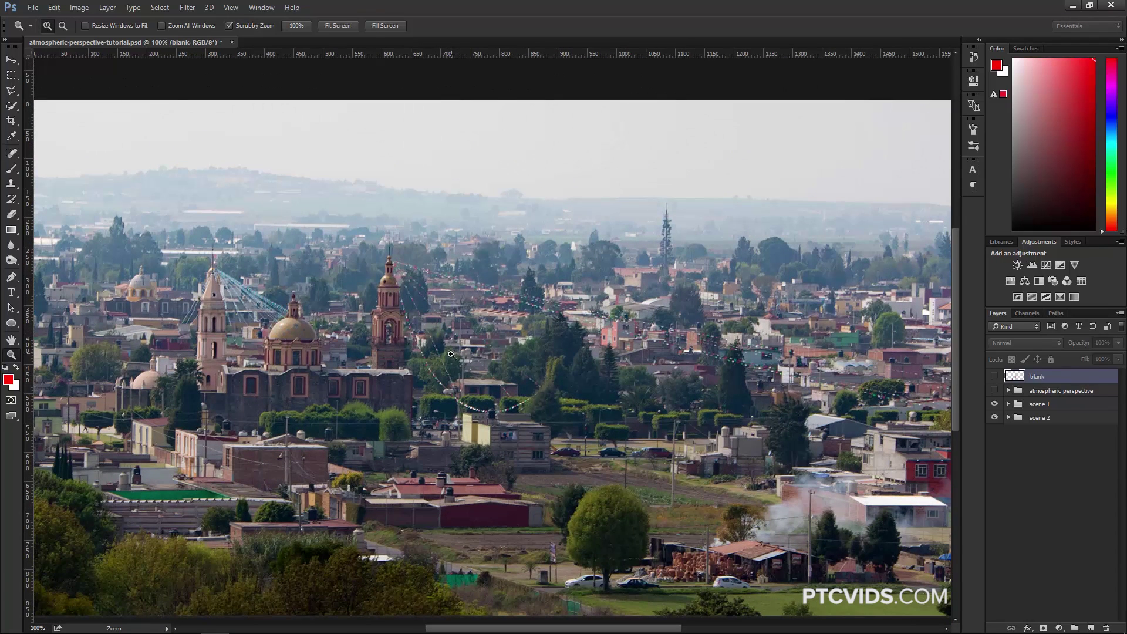
right_click(444, 340)
left_click(475, 355)
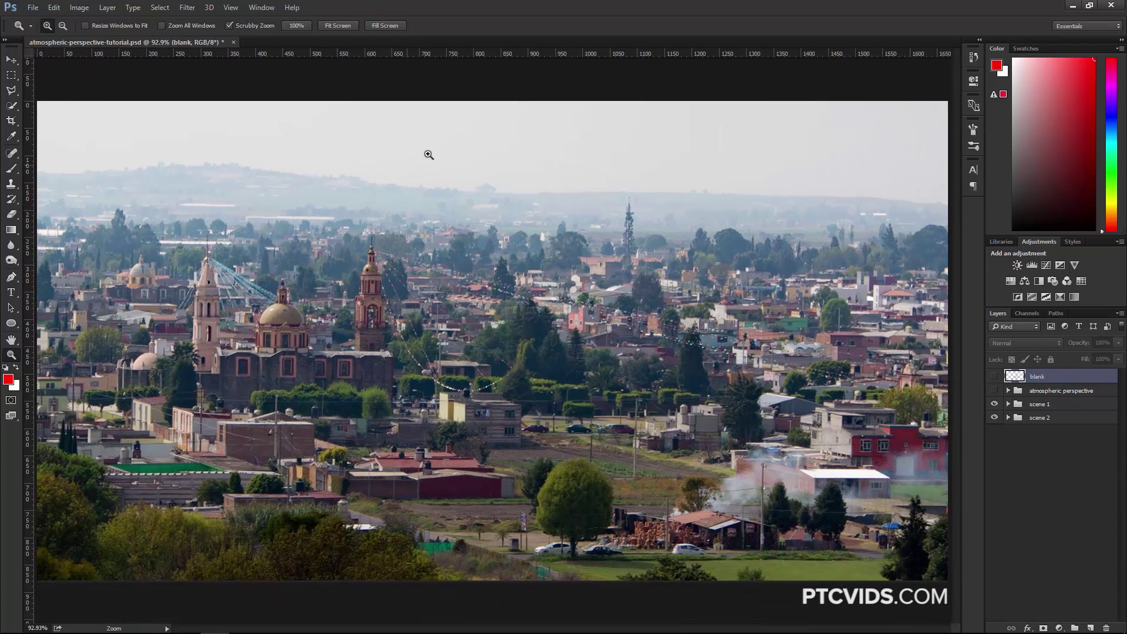
key("v")
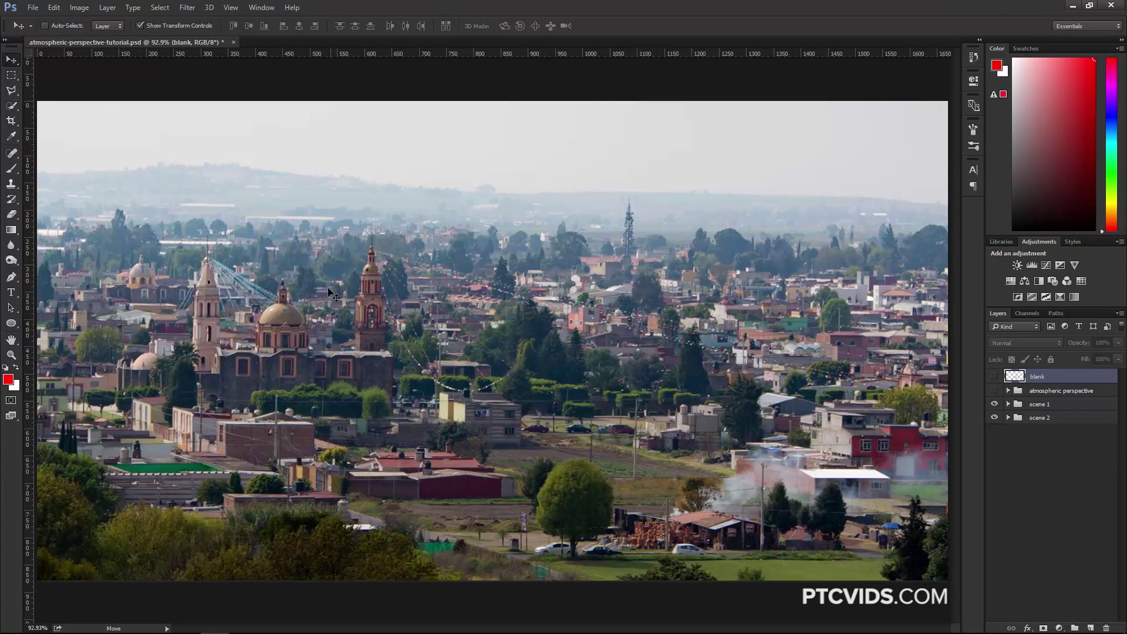
Step: Sample the dark foreground bushes in the foreground Color Picker and compare their brightness with pure black and pure white
left_click(10, 383)
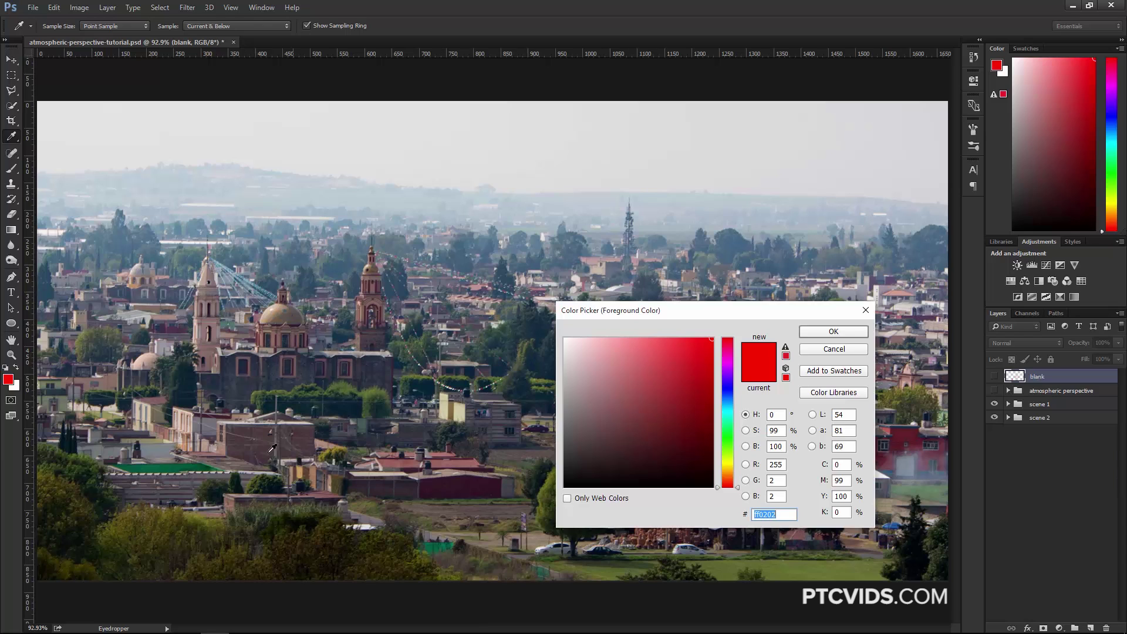
left_click(331, 557)
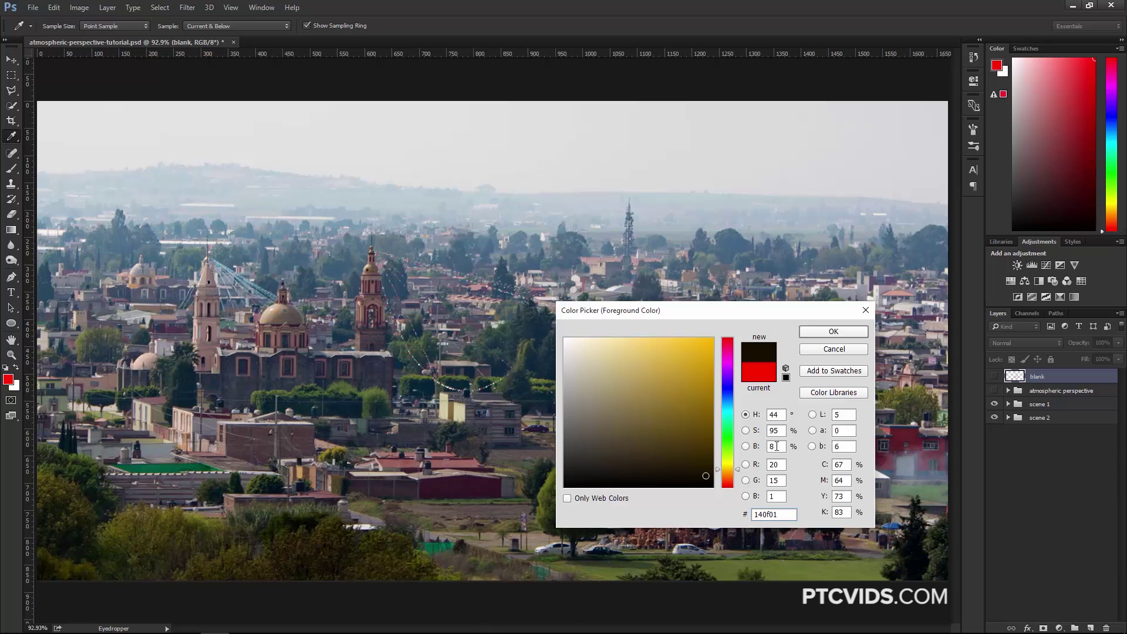
left_click_drag(707, 476, 712, 487)
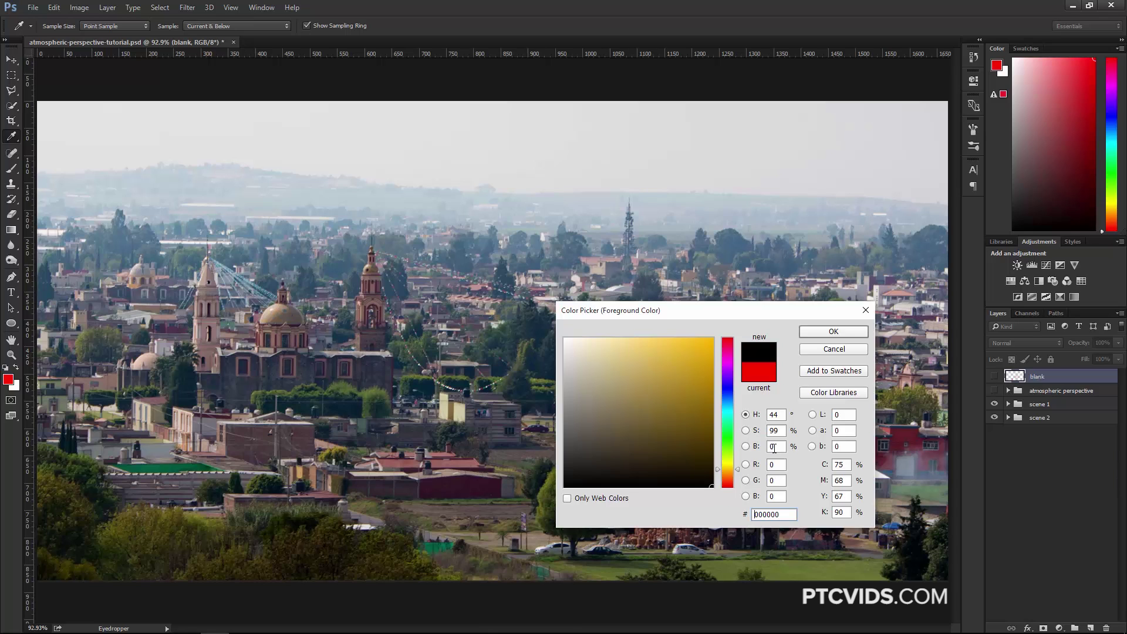
left_click_drag(685, 399, 554, 330)
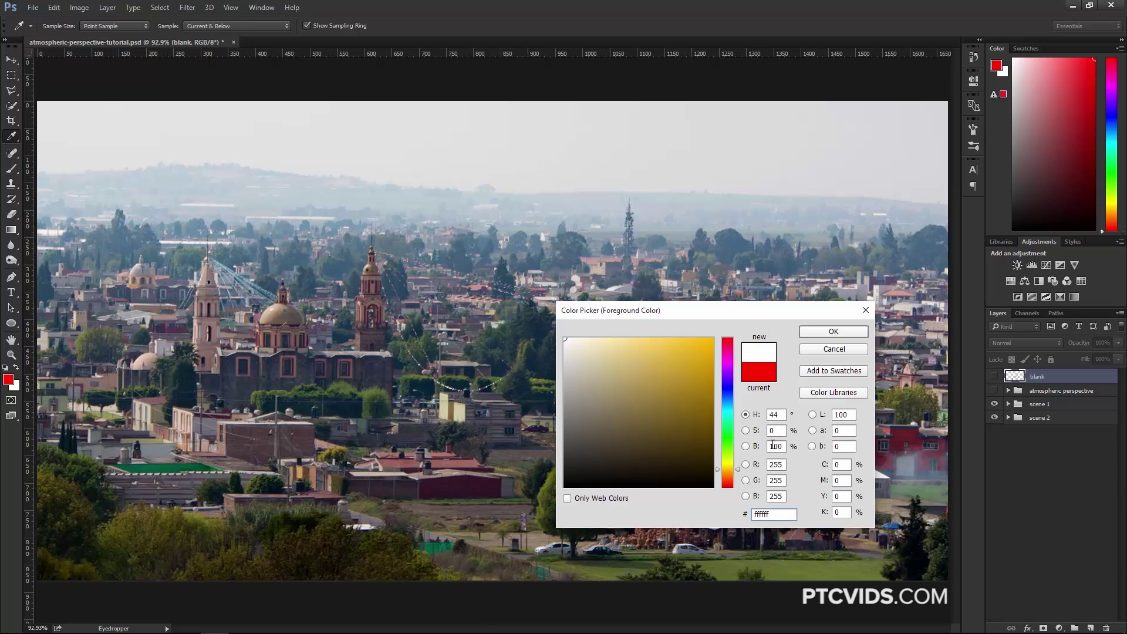
Step: Sample the dark tones progressively from the foreground bushes through the midground trees to the distant hill to compare brightness values
left_click(370, 563)
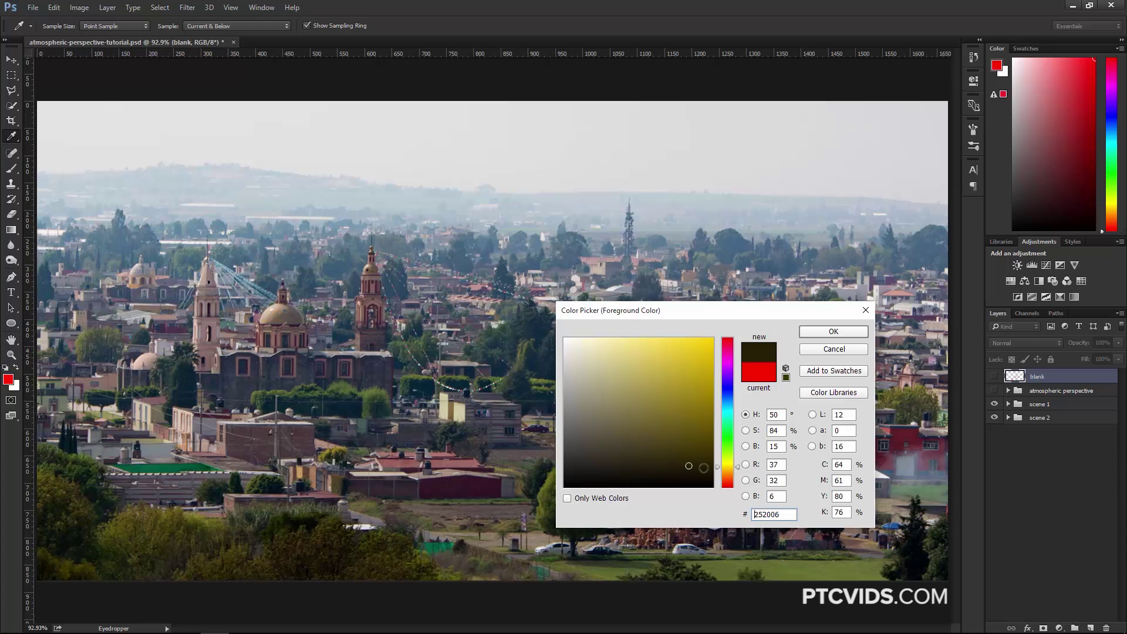
left_click_drag(87, 546, 232, 592)
left_click(212, 383)
left_click(189, 379)
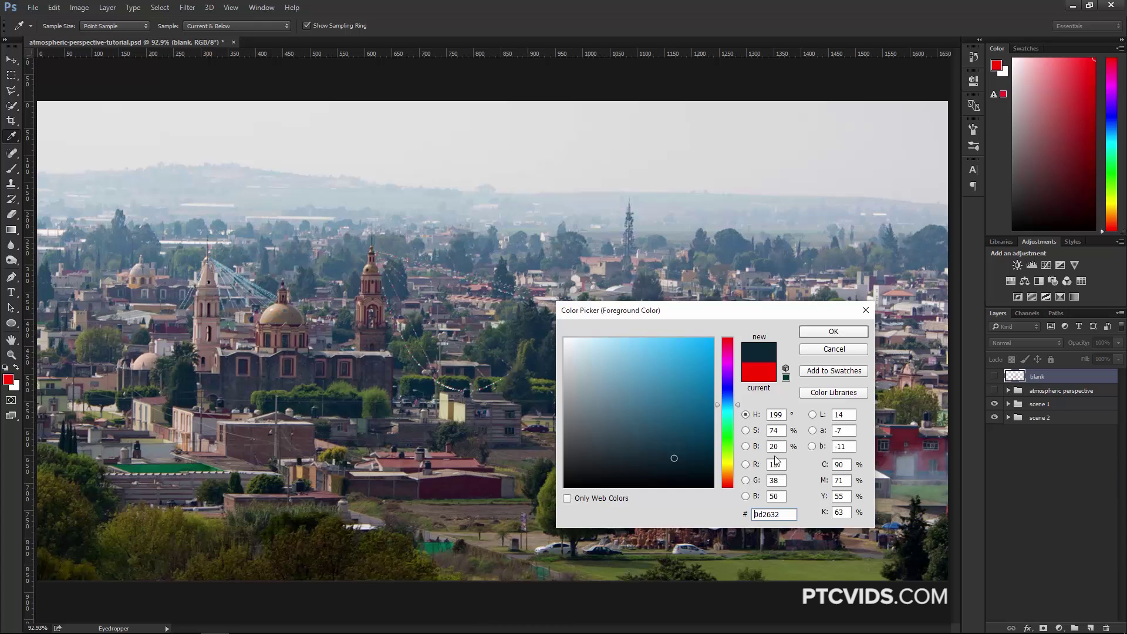
left_click(426, 351)
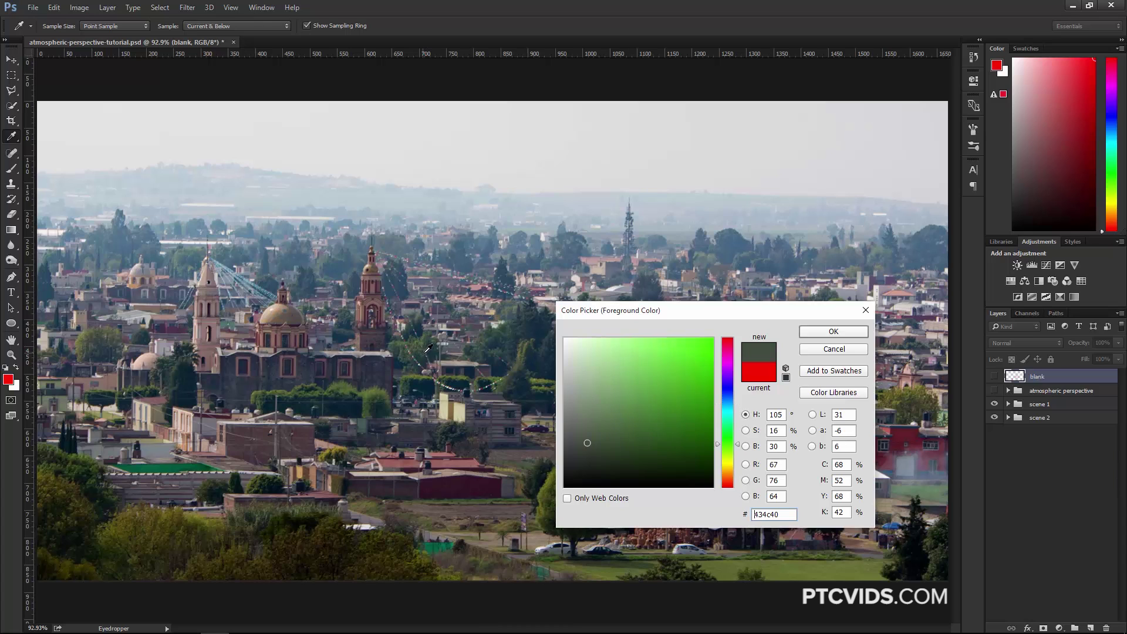
left_click(523, 322)
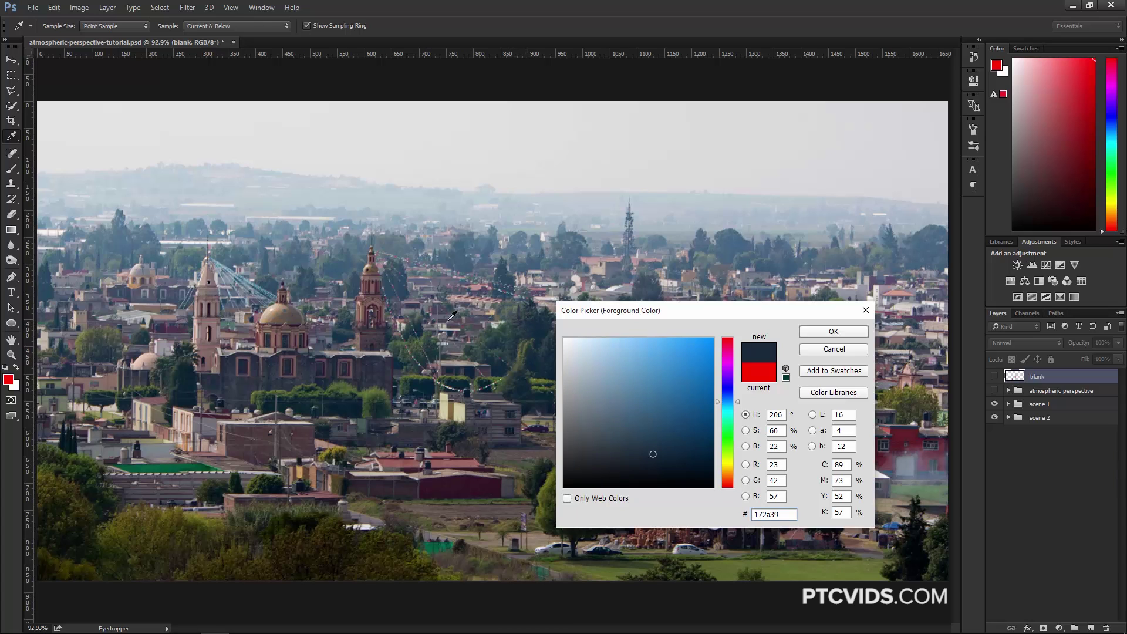
left_click(341, 269)
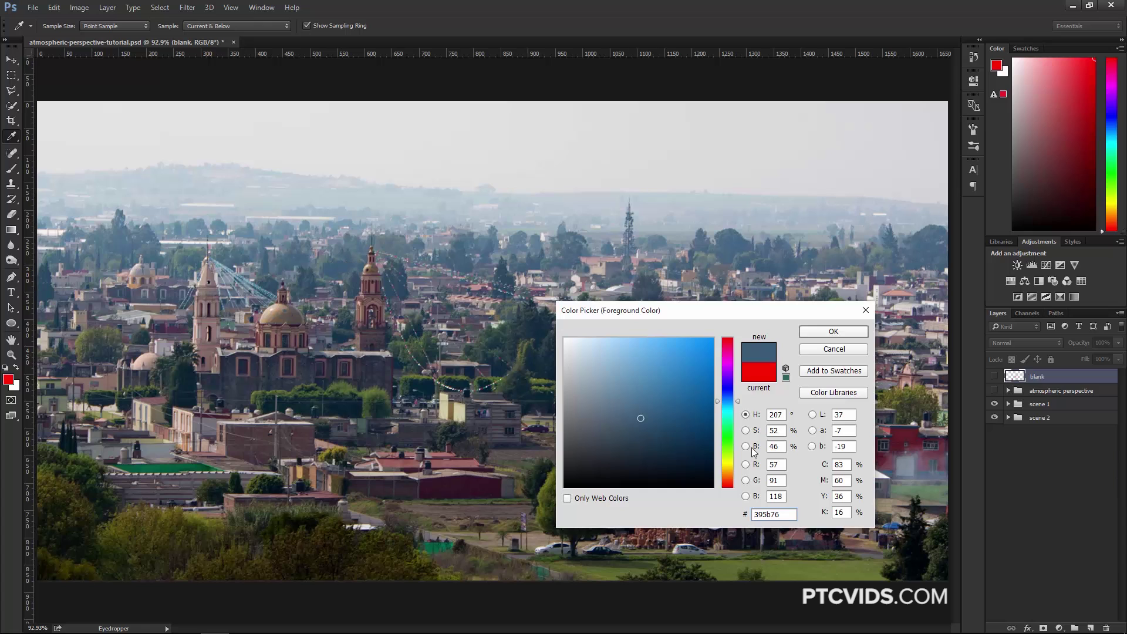
left_click(205, 225)
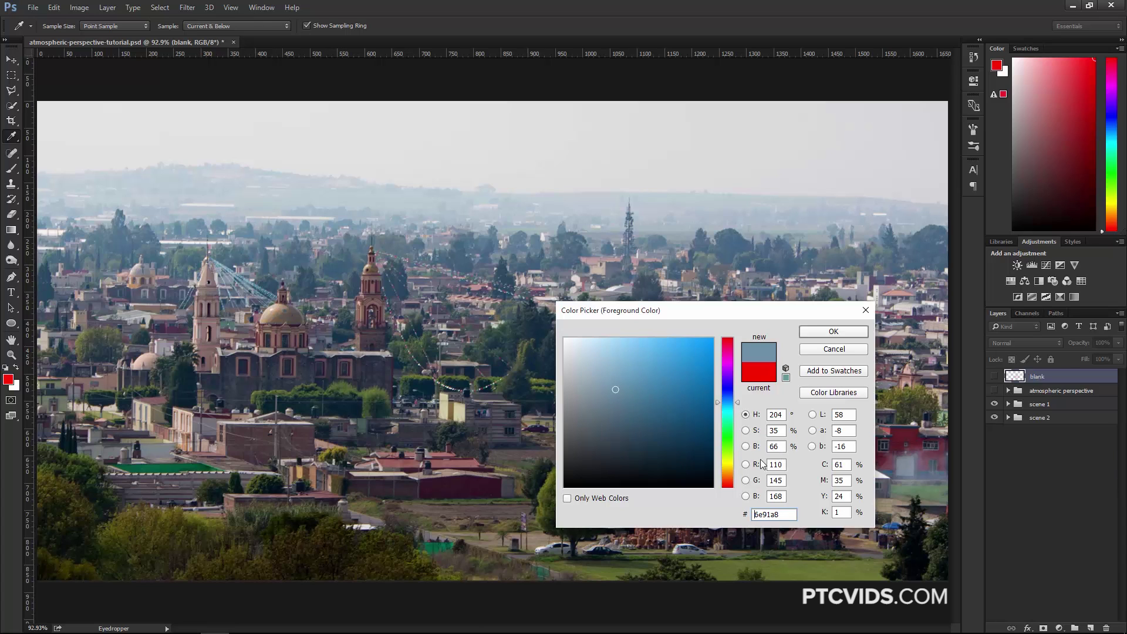
left_click(206, 167)
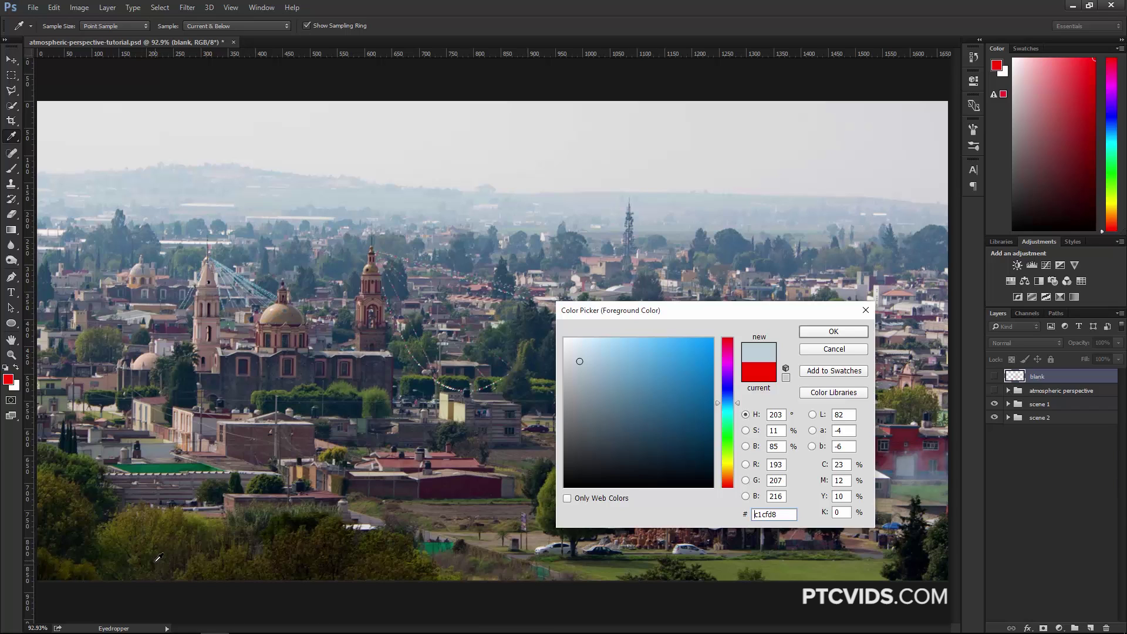
Step: Compare foliage hues from foreground to background and set the foreground color to c2cfd9, sampled from the distant hill
left_click(93, 487)
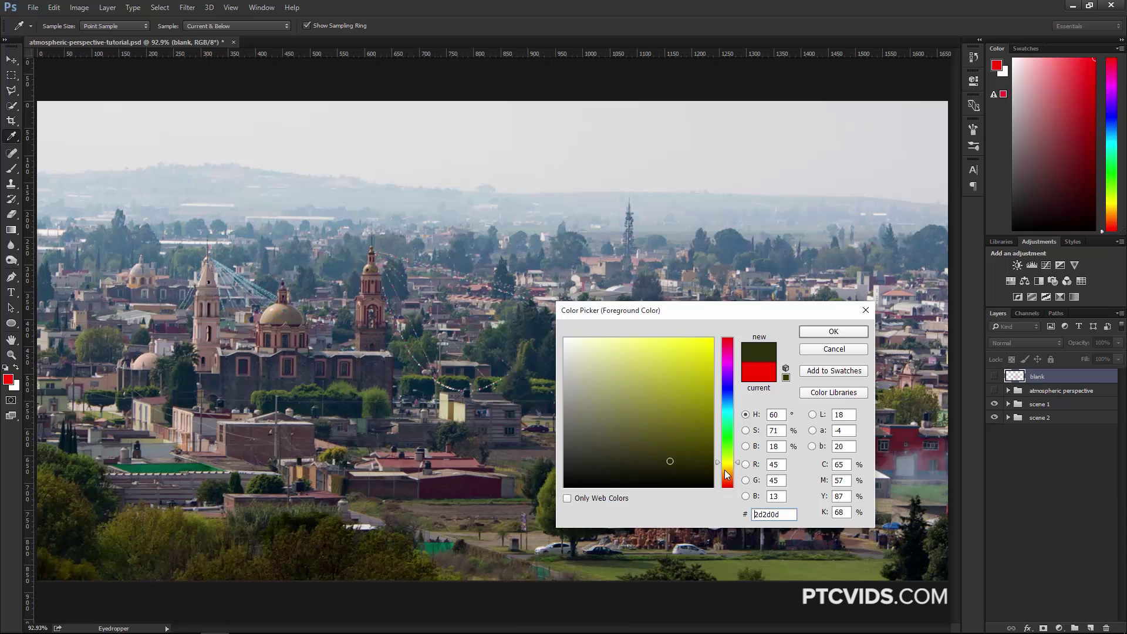
left_click(94, 332)
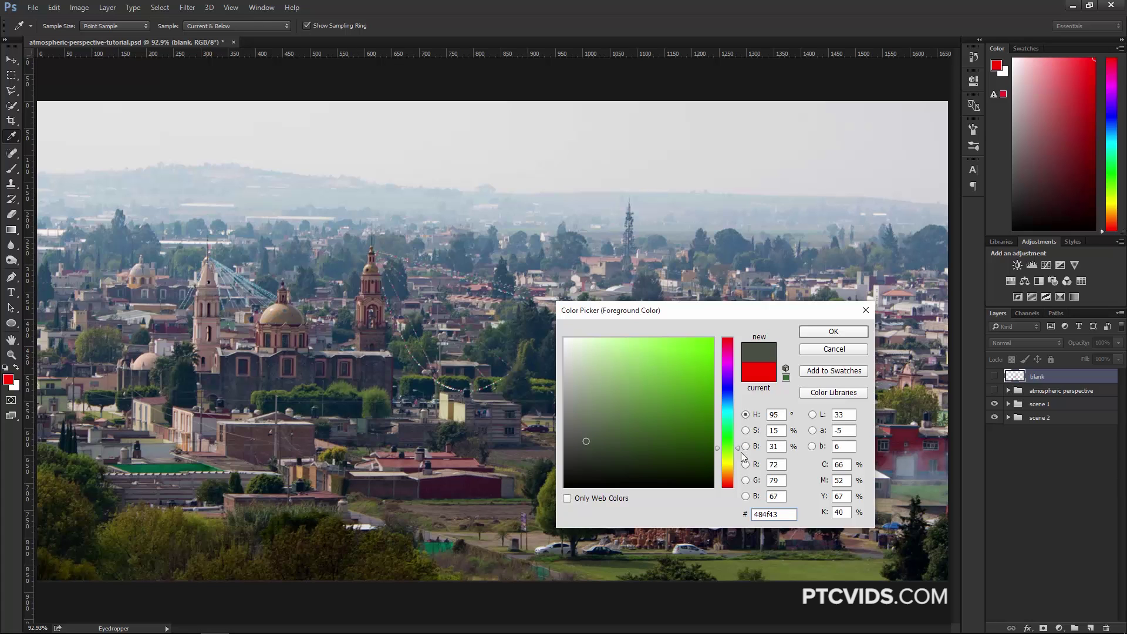
left_click(182, 253)
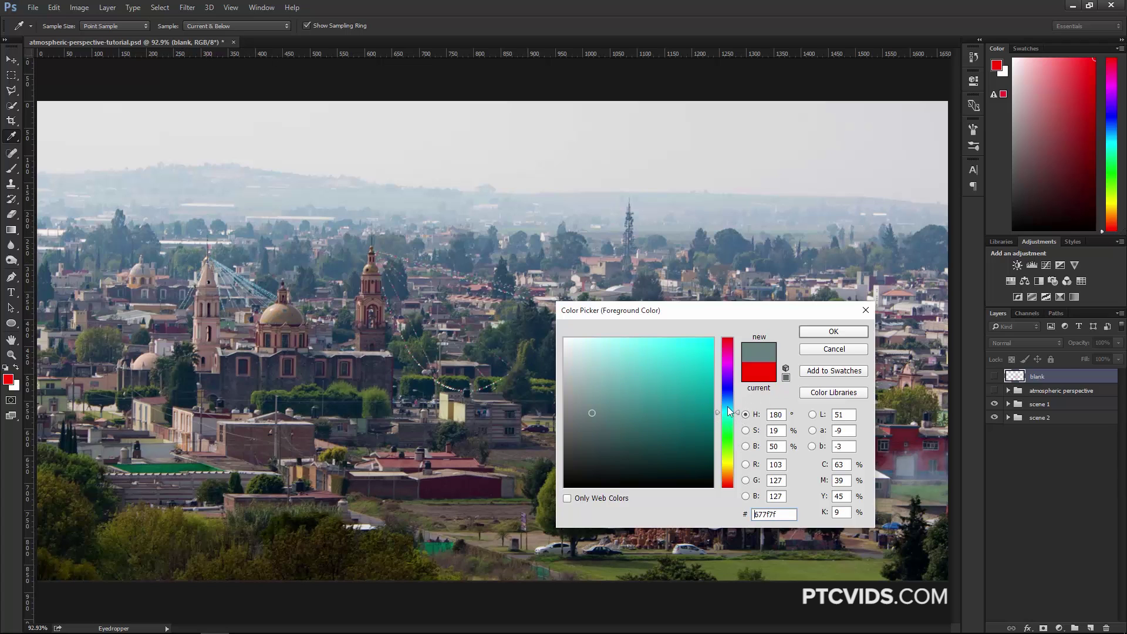
left_click(213, 166)
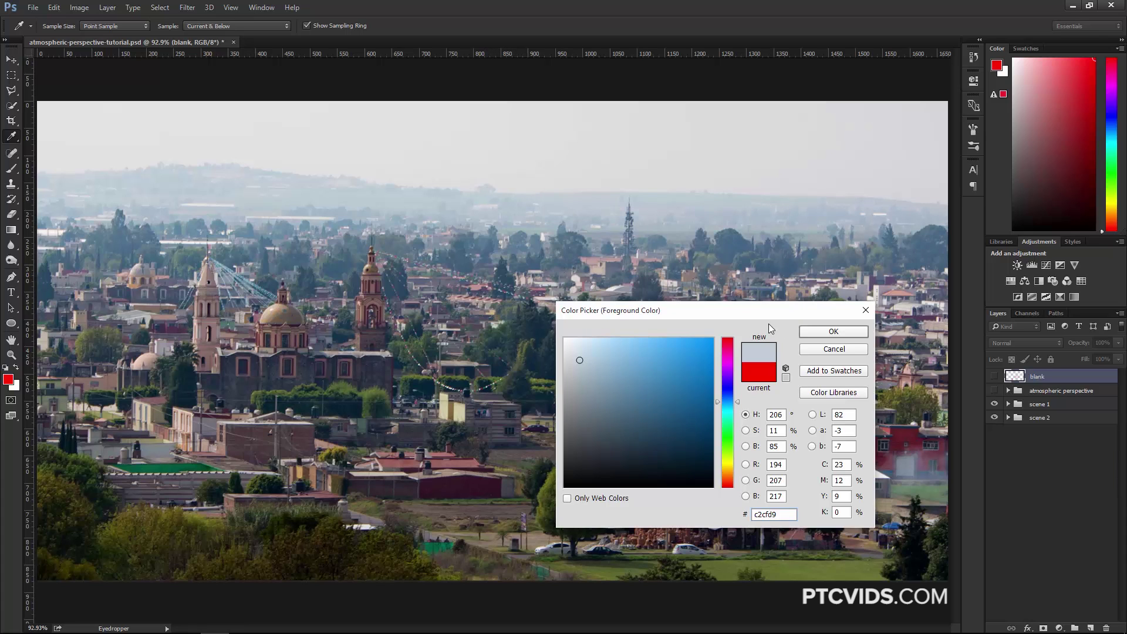
left_click(834, 331)
key("v")
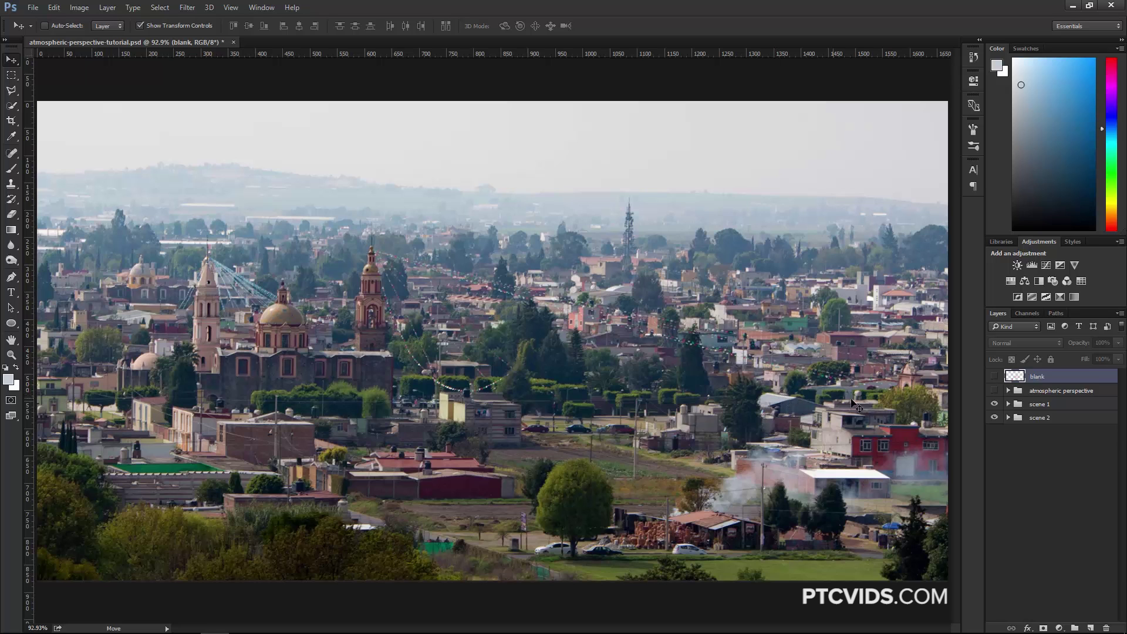
Step: Hide the scene 1 group and expand scene 2, checking the cliff background with the castle layer off and back on
left_click(995, 404)
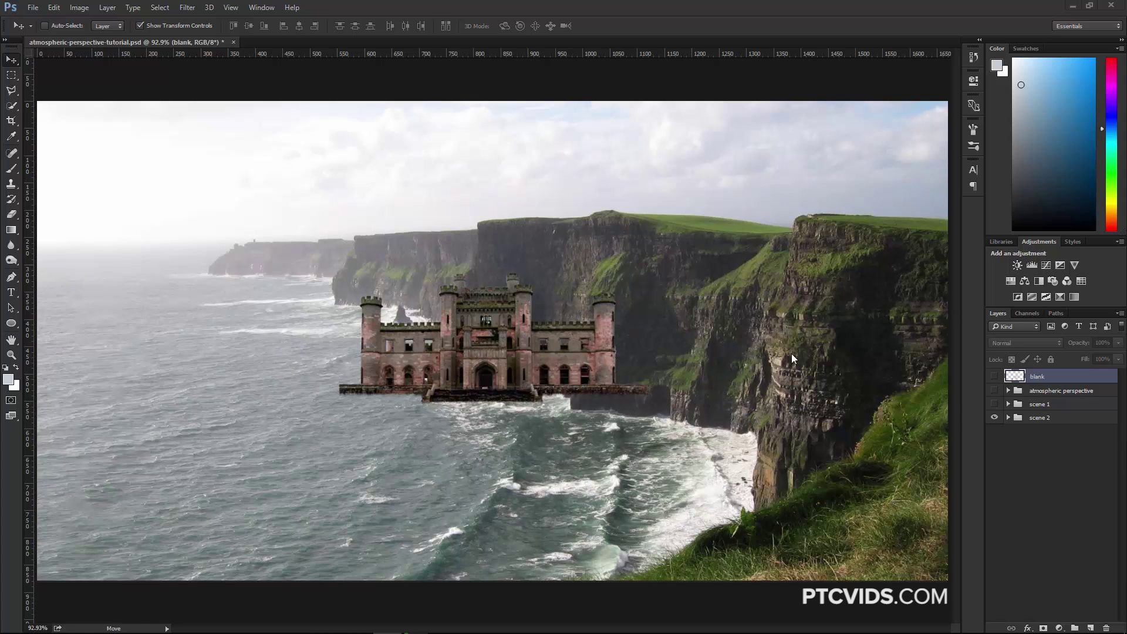
left_click(1008, 417)
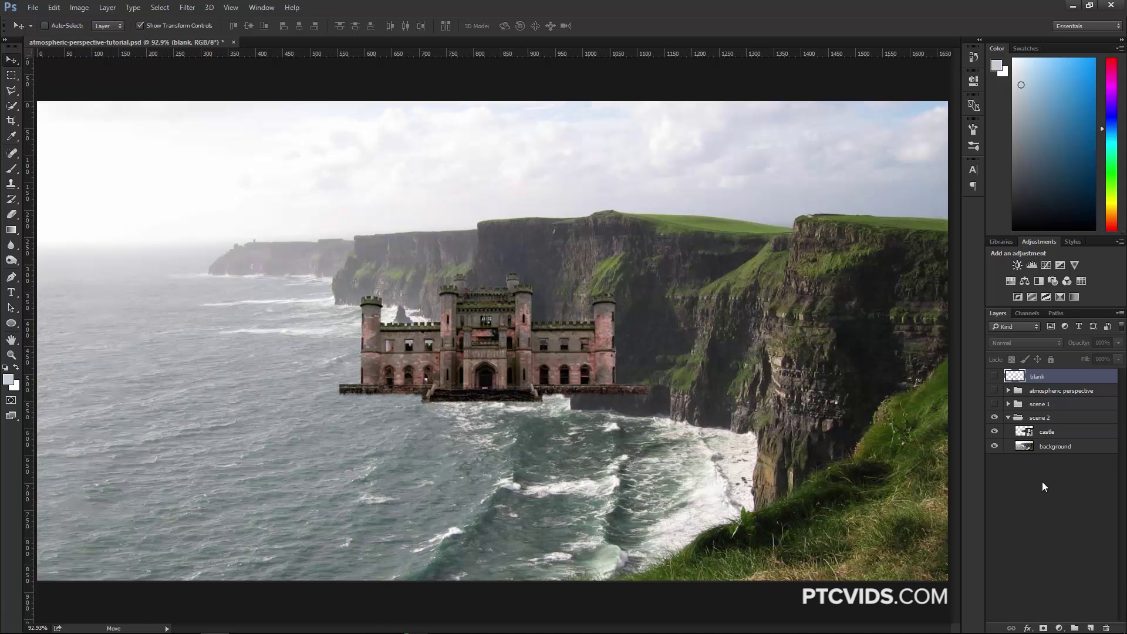
left_click(994, 431)
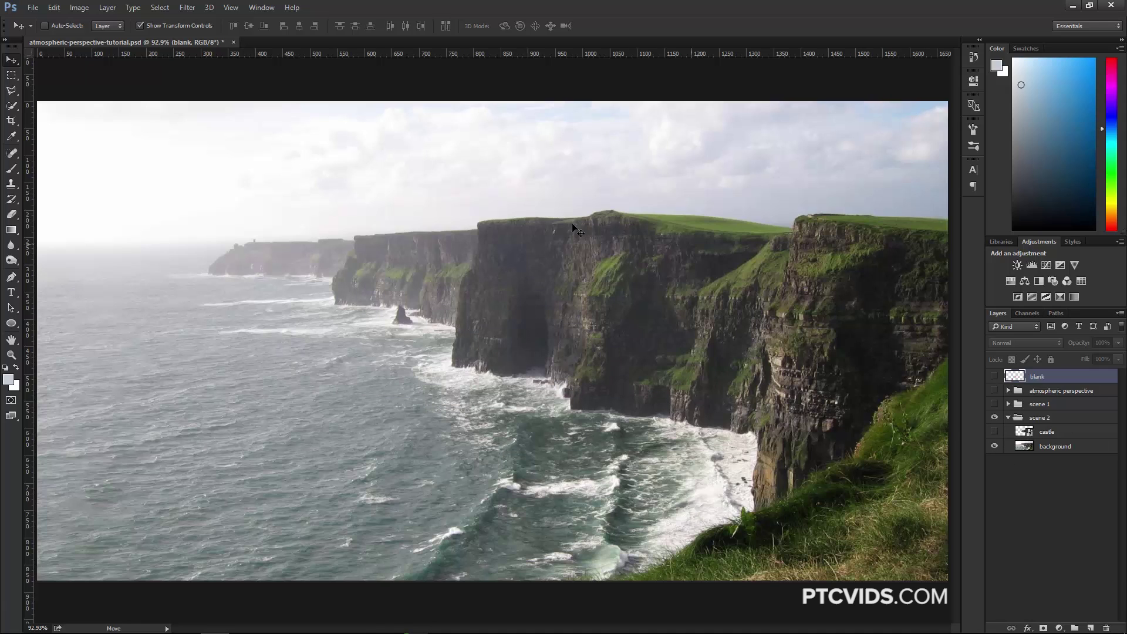
left_click(995, 432)
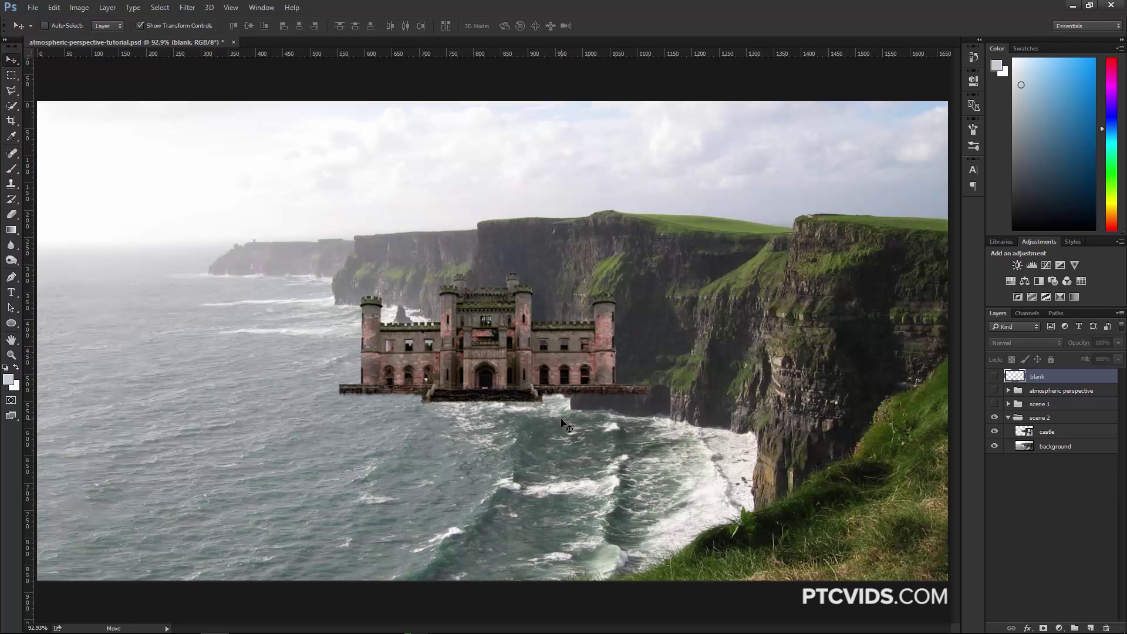
Step: Move the castle onto the top of the nearest cliff and scale it down proportionally to about 10.2%
left_click(1050, 433)
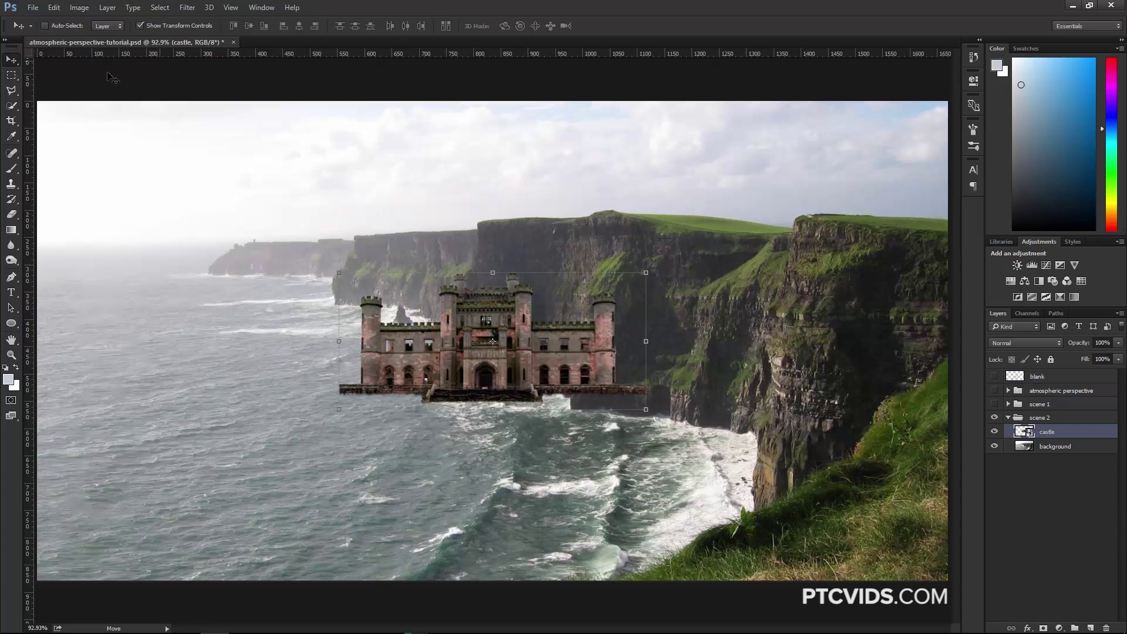
left_click_drag(427, 371, 766, 212)
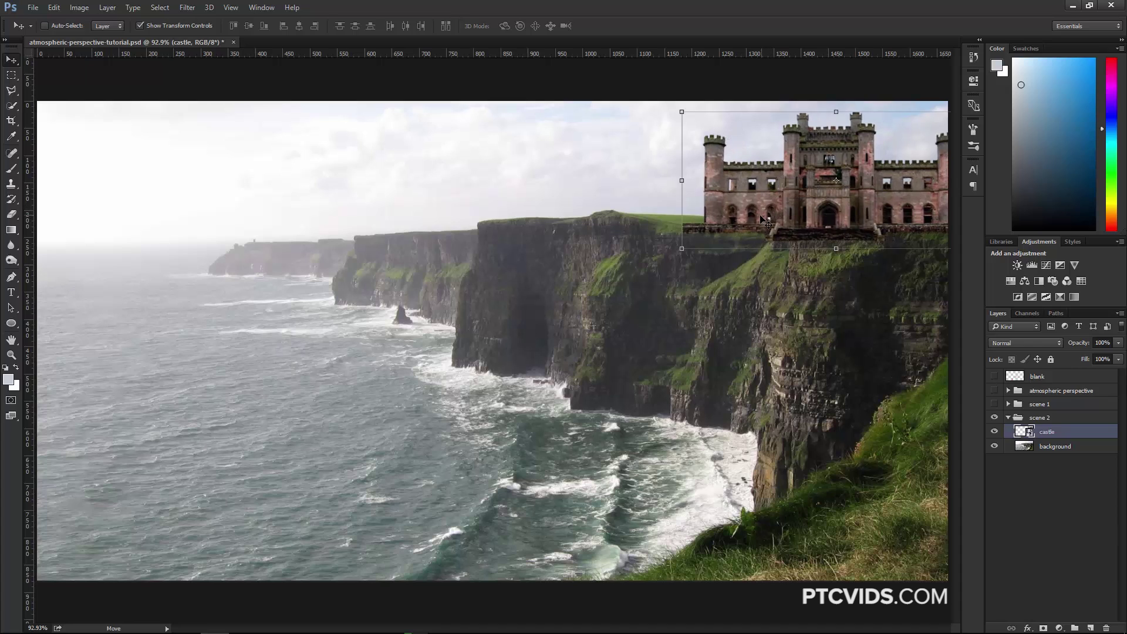
key("ctrl+t")
key("shift")
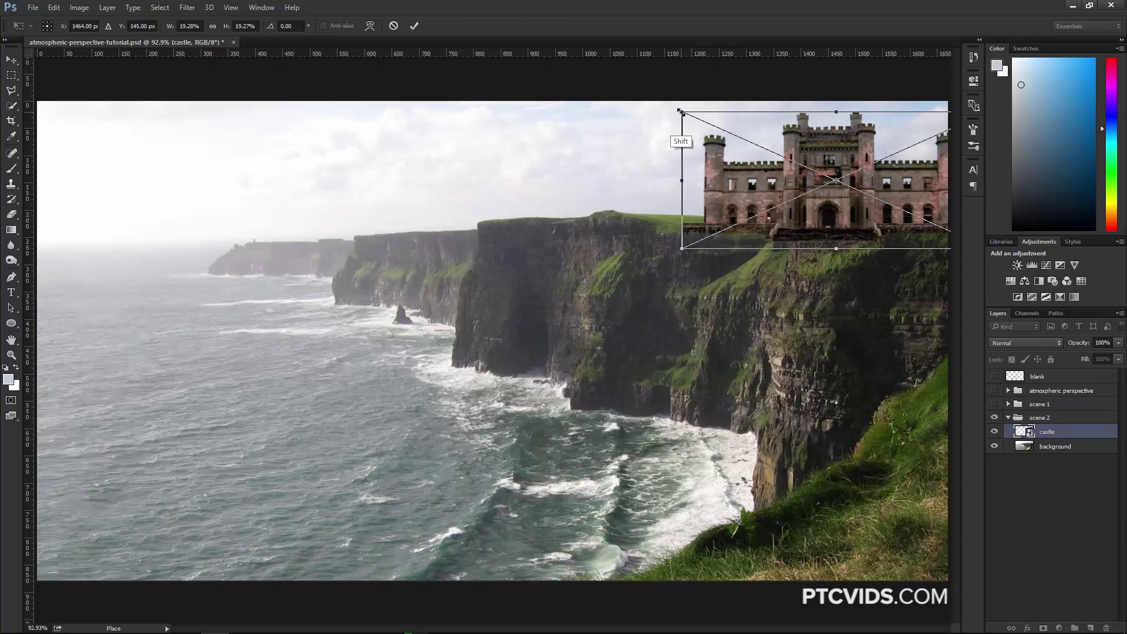
left_click_drag(682, 110, 828, 177)
left_click_drag(868, 215, 846, 207)
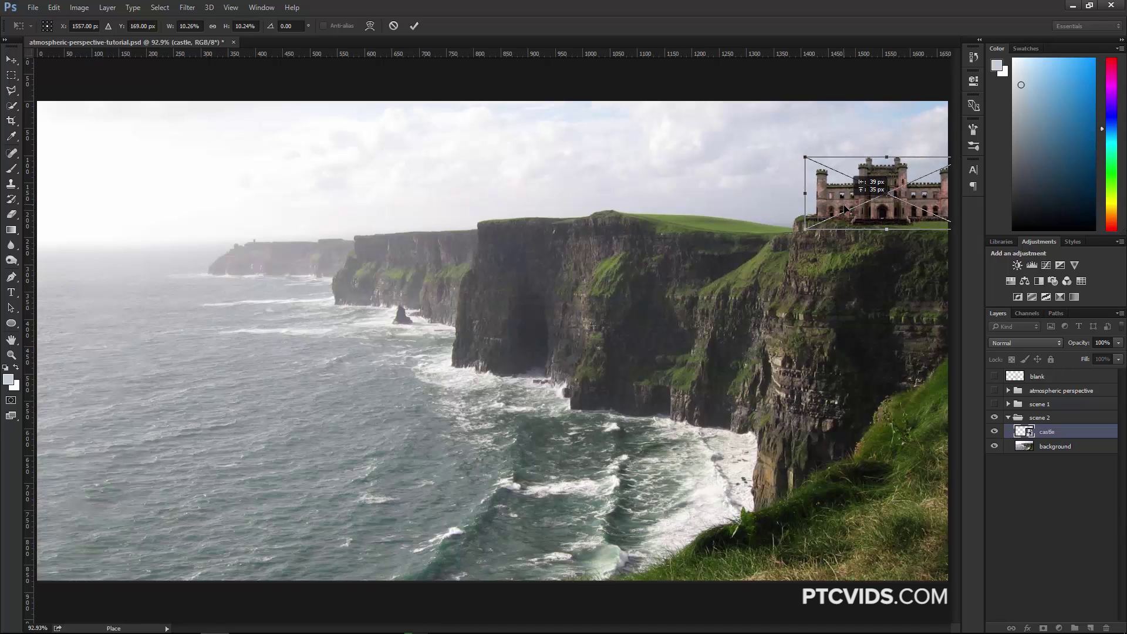
key("Return")
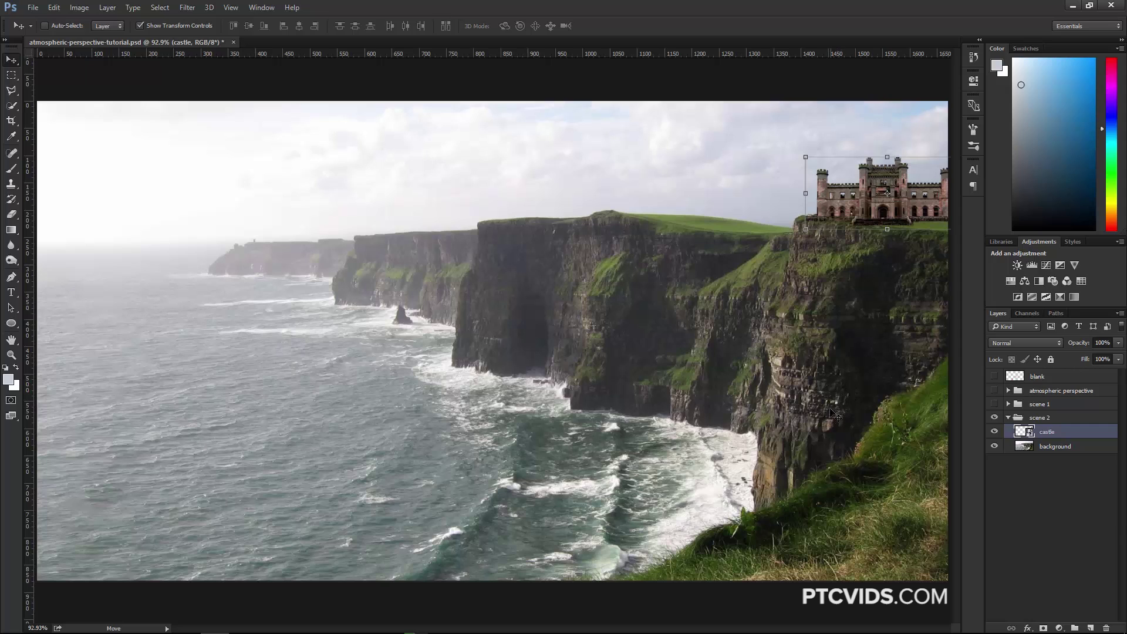
Step: Add a Black & White adjustment layer above the castle and compare the castle's tones with the cliff up close
left_click(1059, 627)
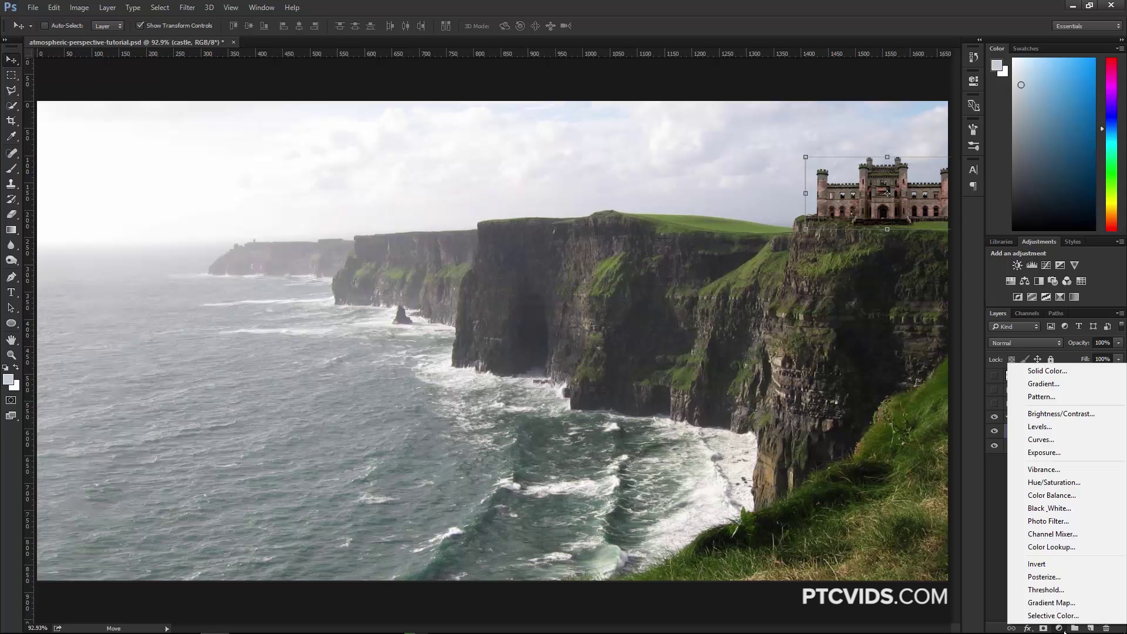
left_click(1050, 510)
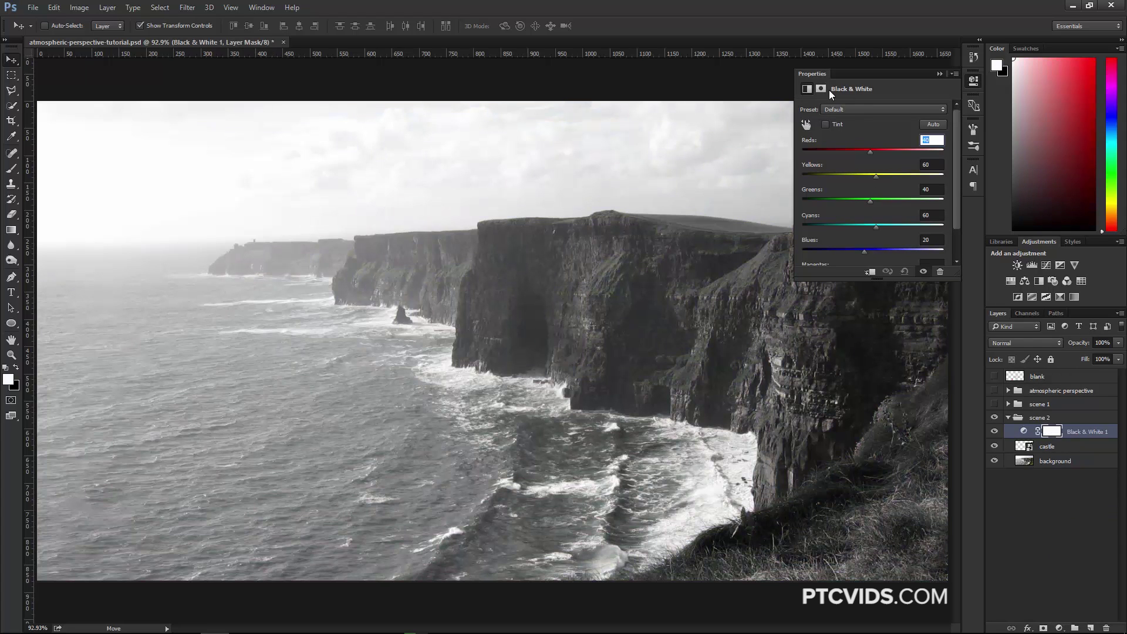
left_click(940, 74)
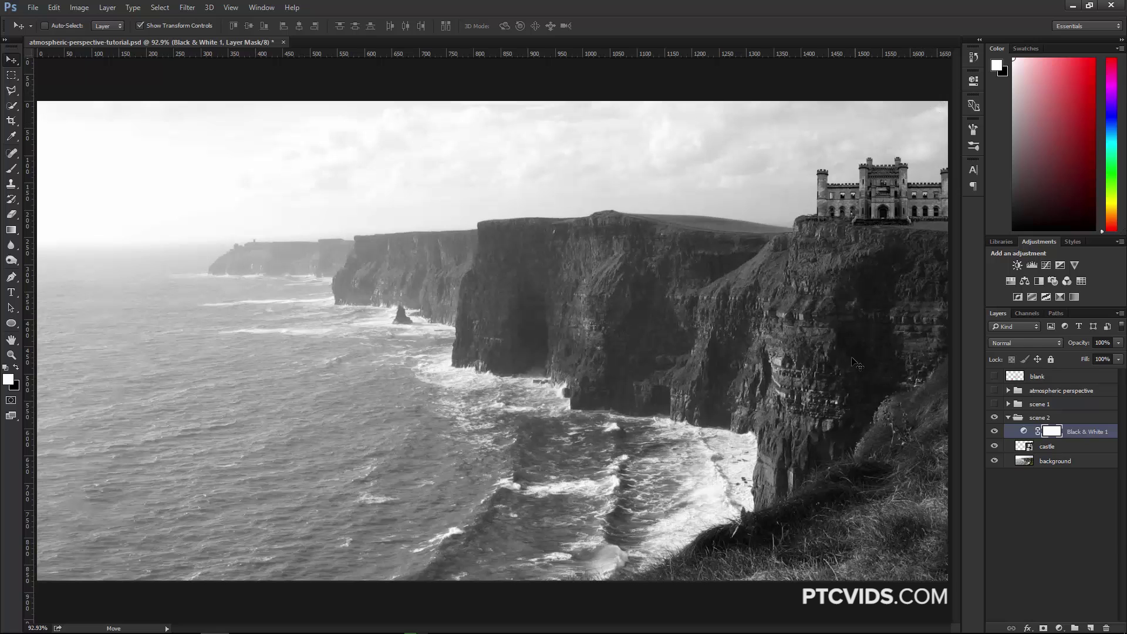
key("z")
left_click_drag(891, 213, 674, 287)
key("space")
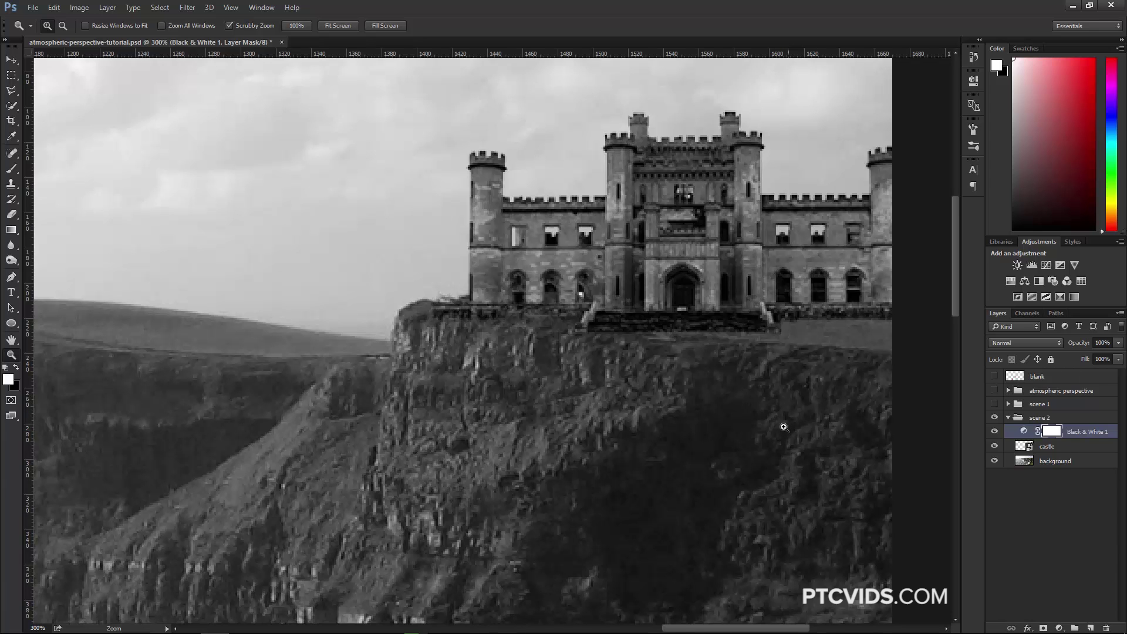
left_click(701, 412, "alt")
left_click(705, 393, "alt")
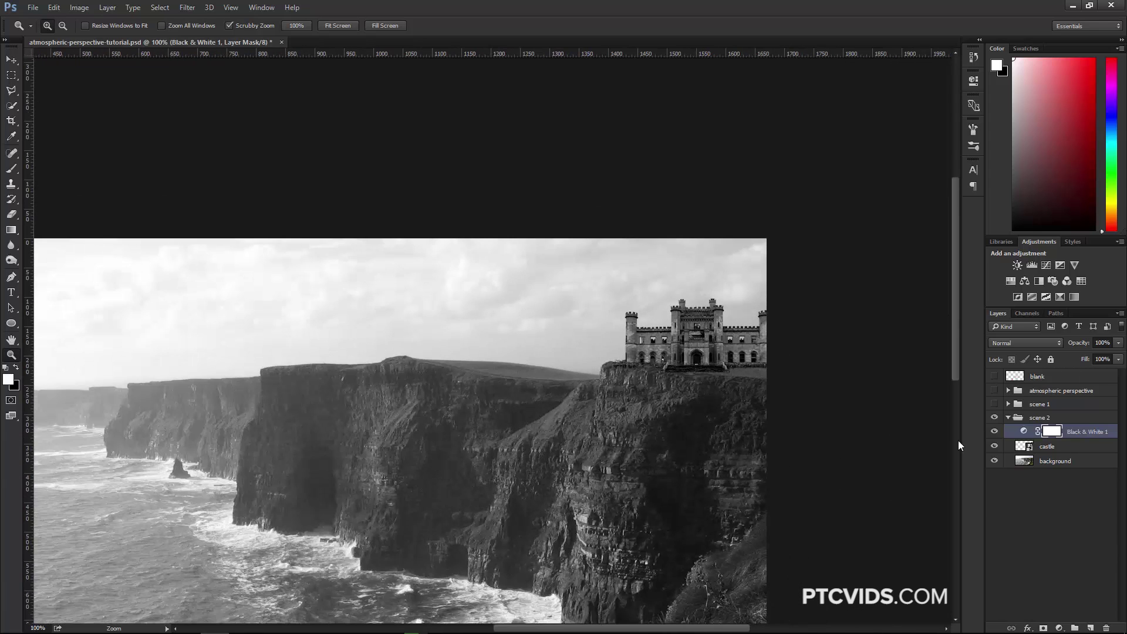
Step: Hide the Black & White adjustment and add a Color Overlay effect to the castle layer, opening its overlay color
left_click(993, 432)
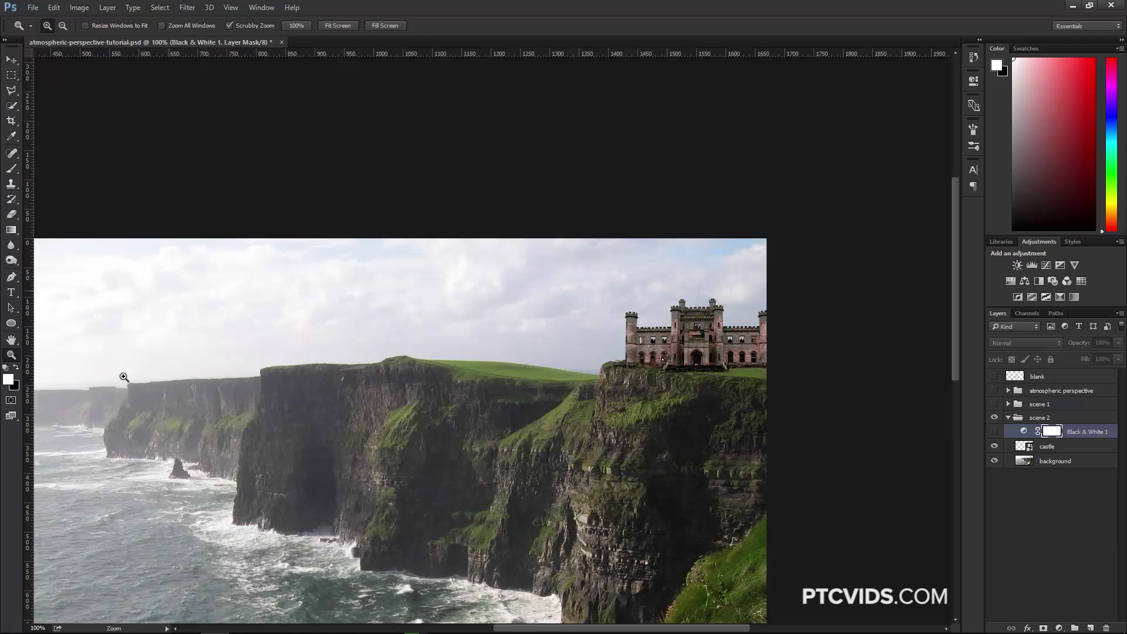
double_click(1096, 451)
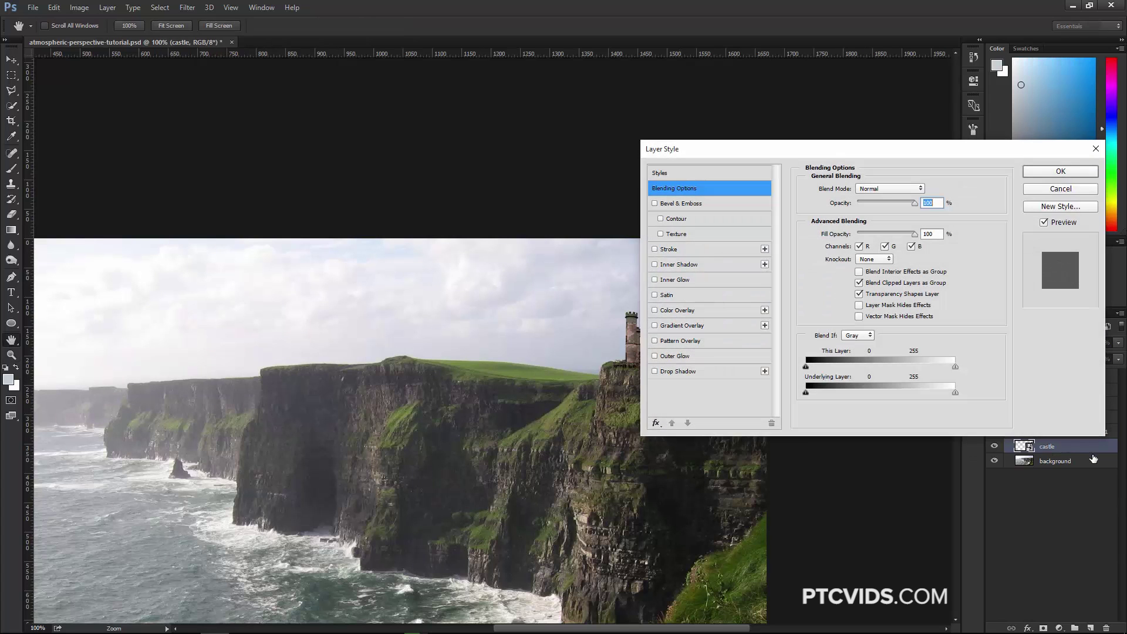
left_click(707, 310)
left_click(686, 311)
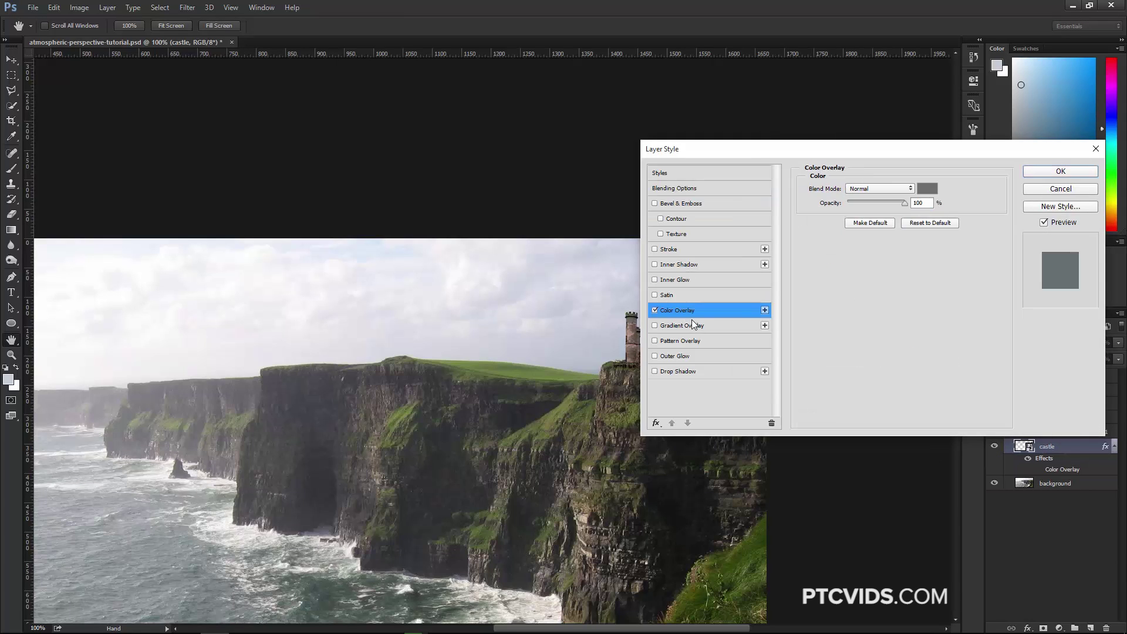
left_click(928, 189)
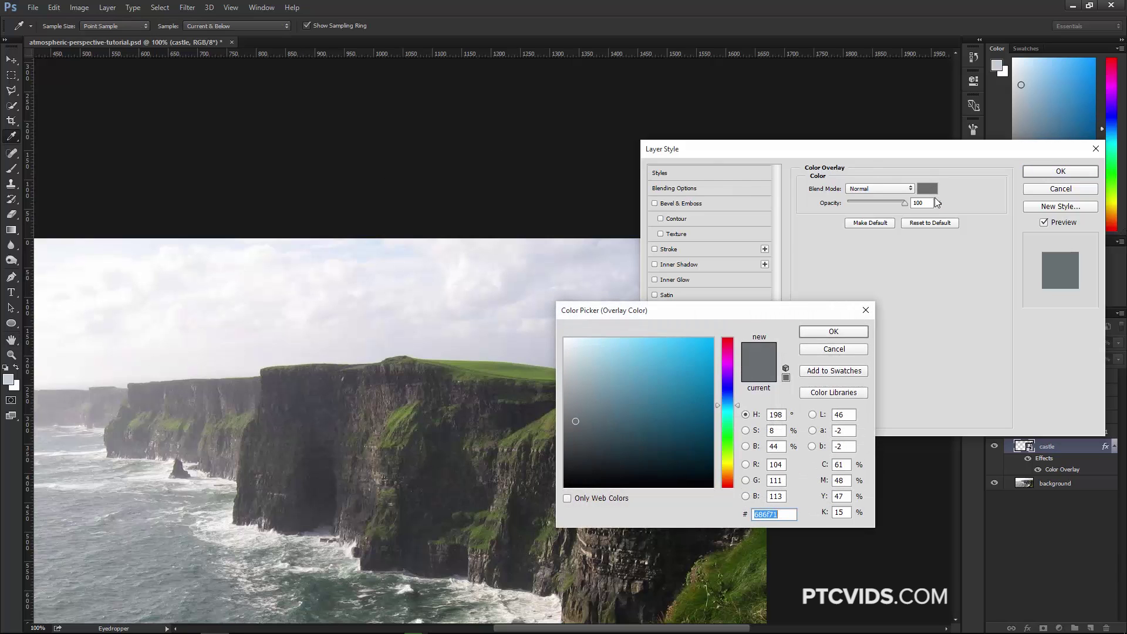
Step: Set the castle's overlay color to e1edf5, sampled from the blue part of the sky, and apply the layer style
left_click(72, 375)
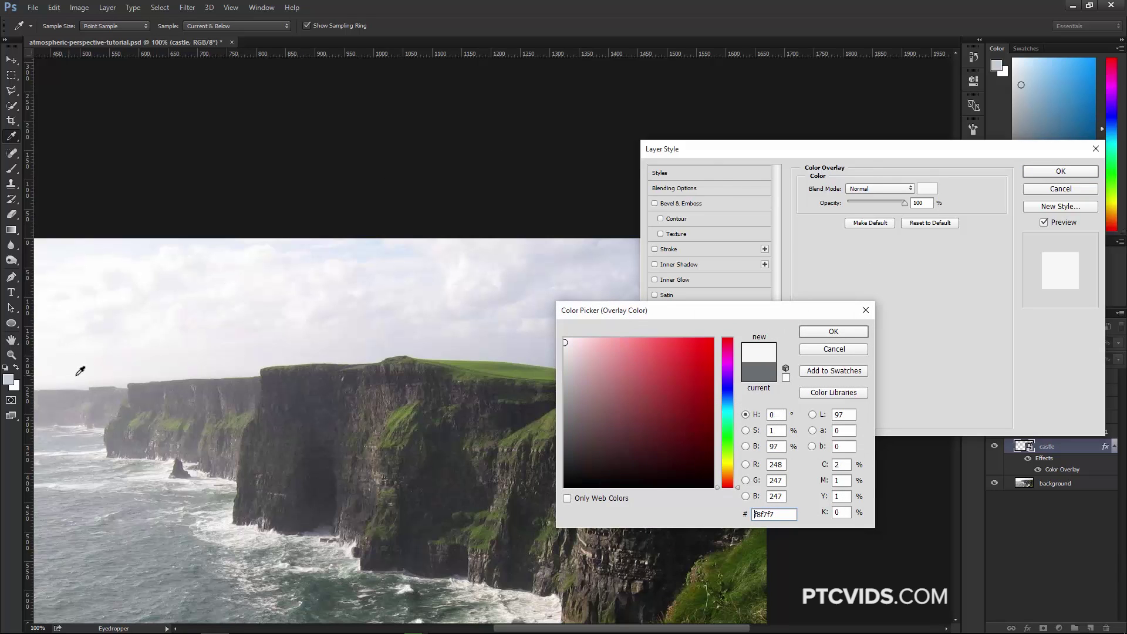
left_click(128, 352)
left_click(355, 324)
left_click(310, 241)
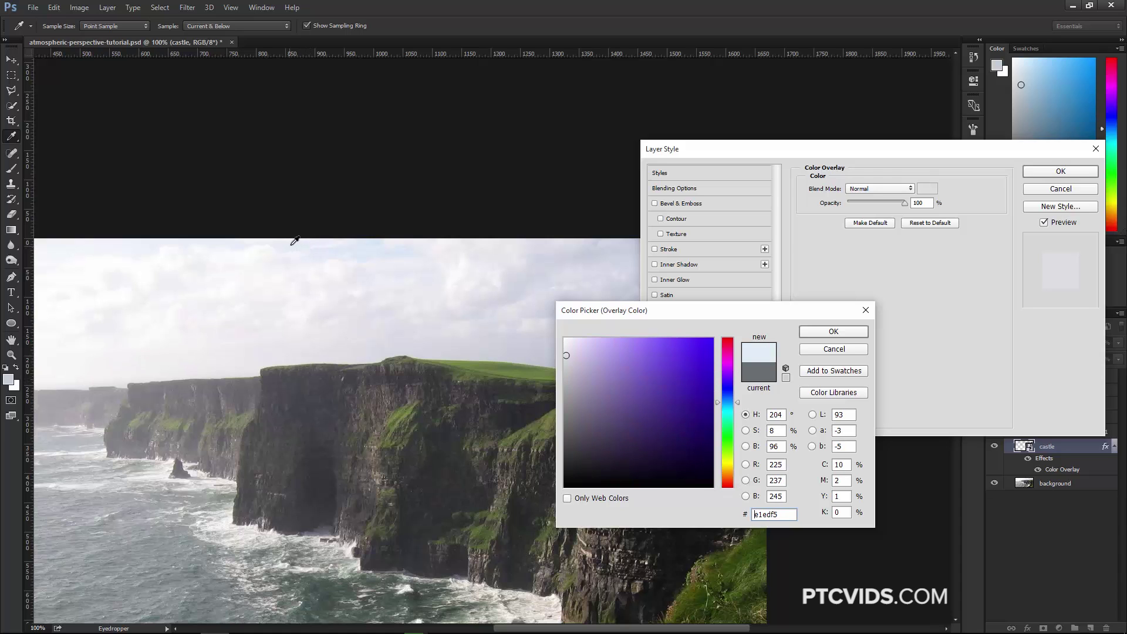
left_click(299, 242)
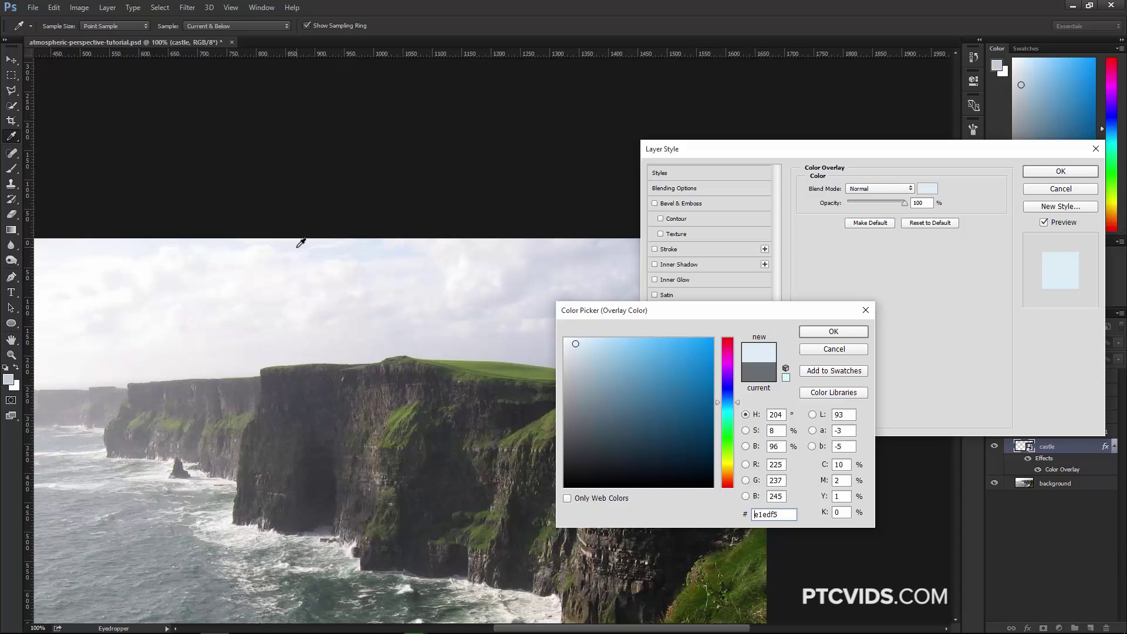
left_click(842, 332)
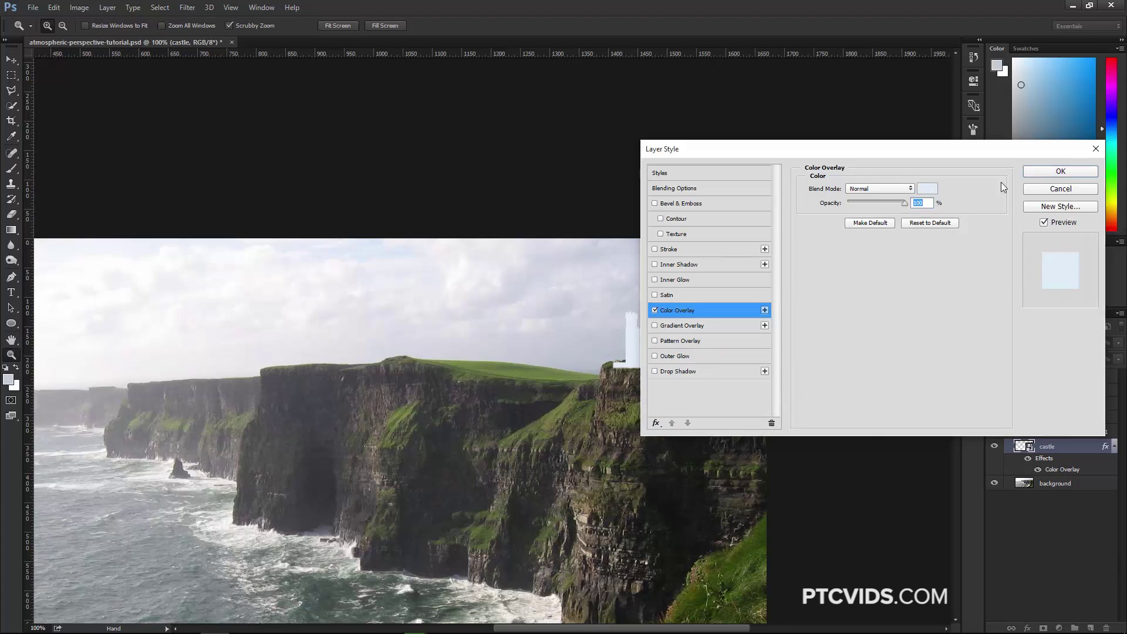
left_click(1061, 170)
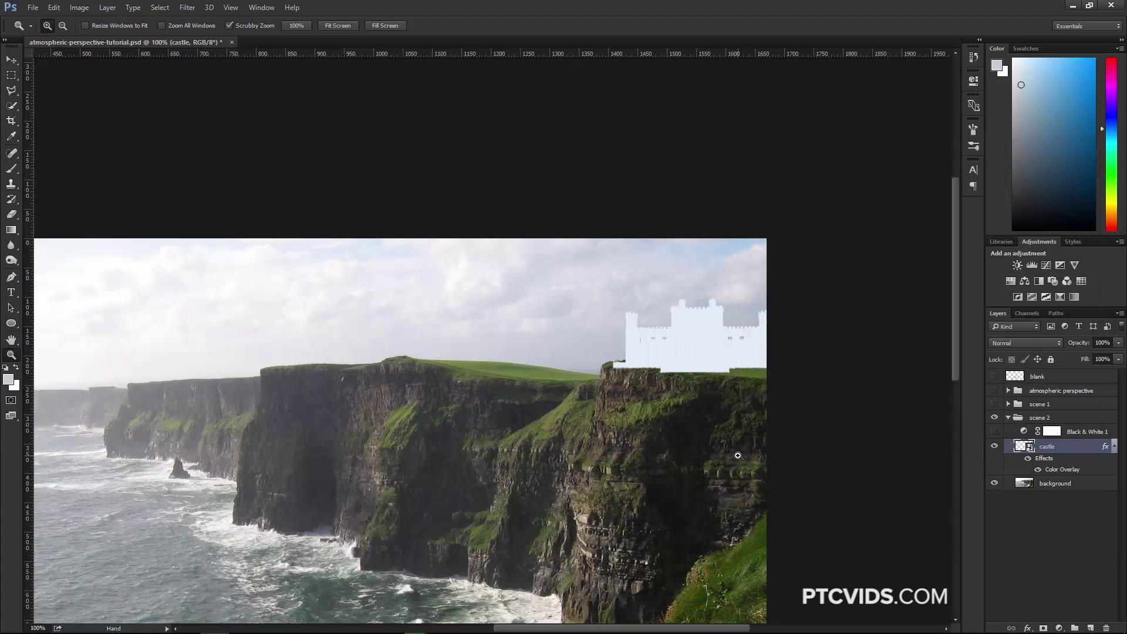
Step: With the Black & White adjustment shown, lower the castle's Color Overlay opacity to 16% to match the cliff's dark tones, and hide the adjustment
left_click(994, 431)
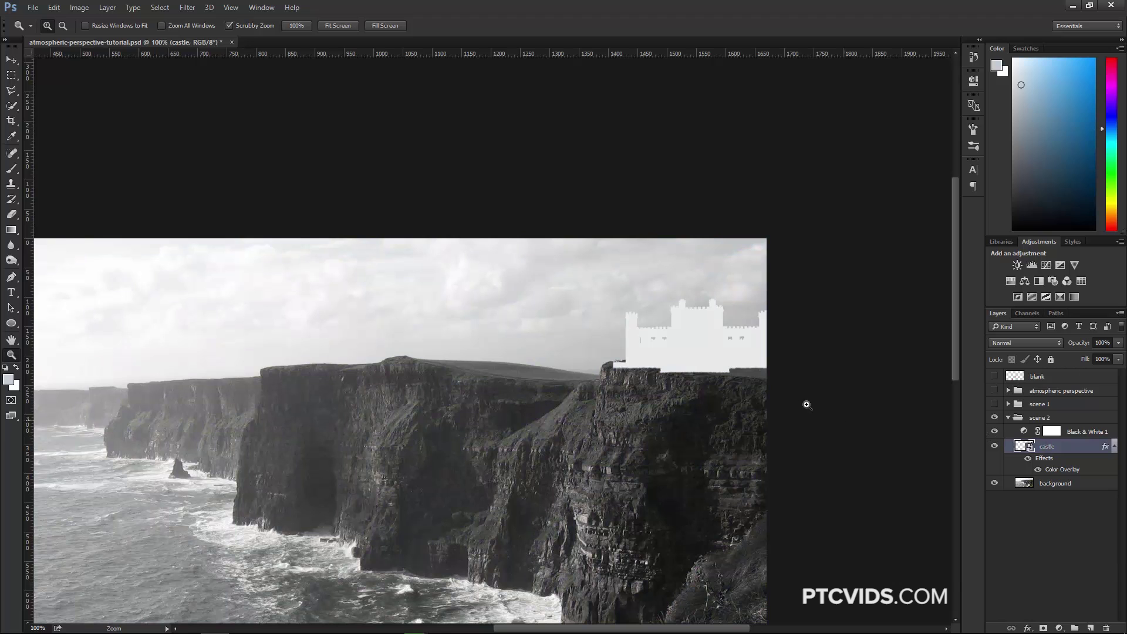
left_click(721, 377)
left_click(721, 377)
left_click(721, 378)
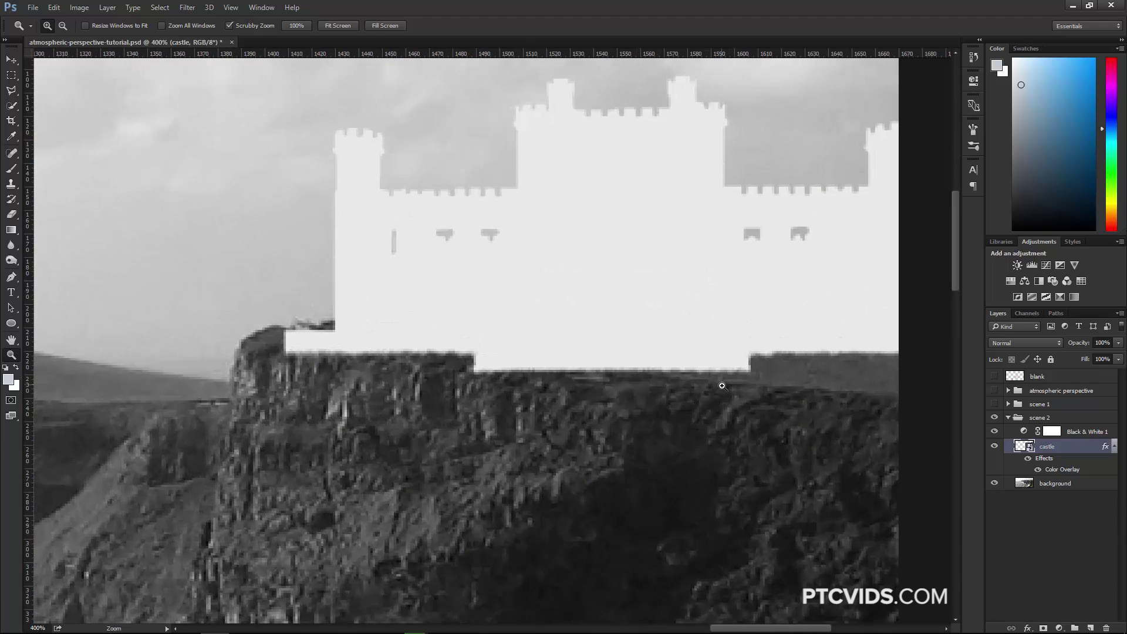
double_click(1067, 470)
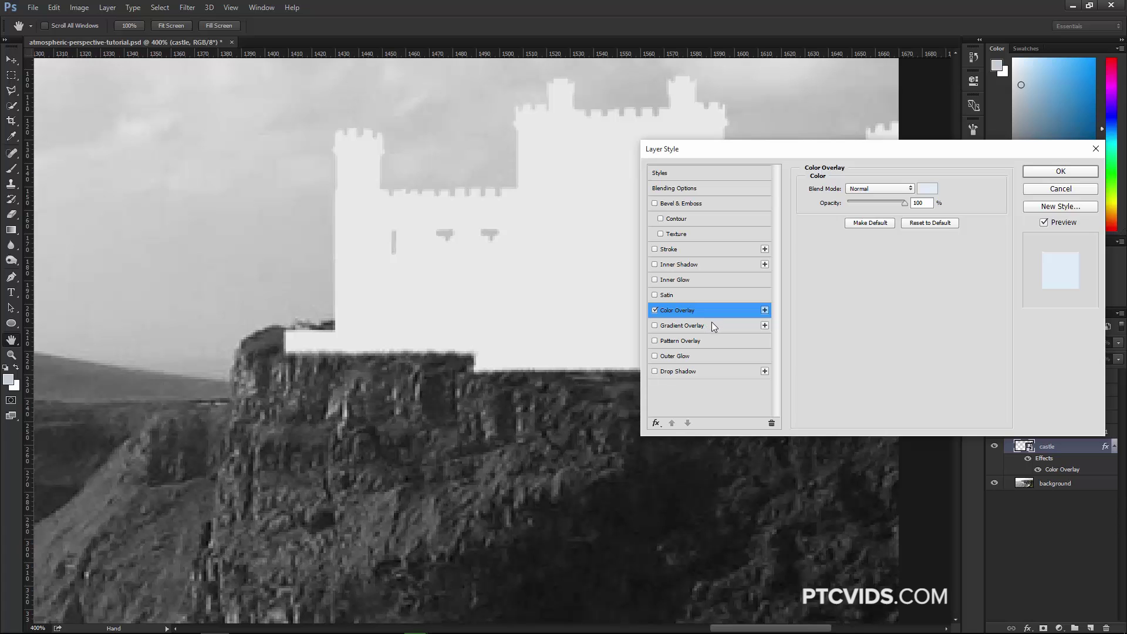
left_click_drag(903, 202, 861, 203)
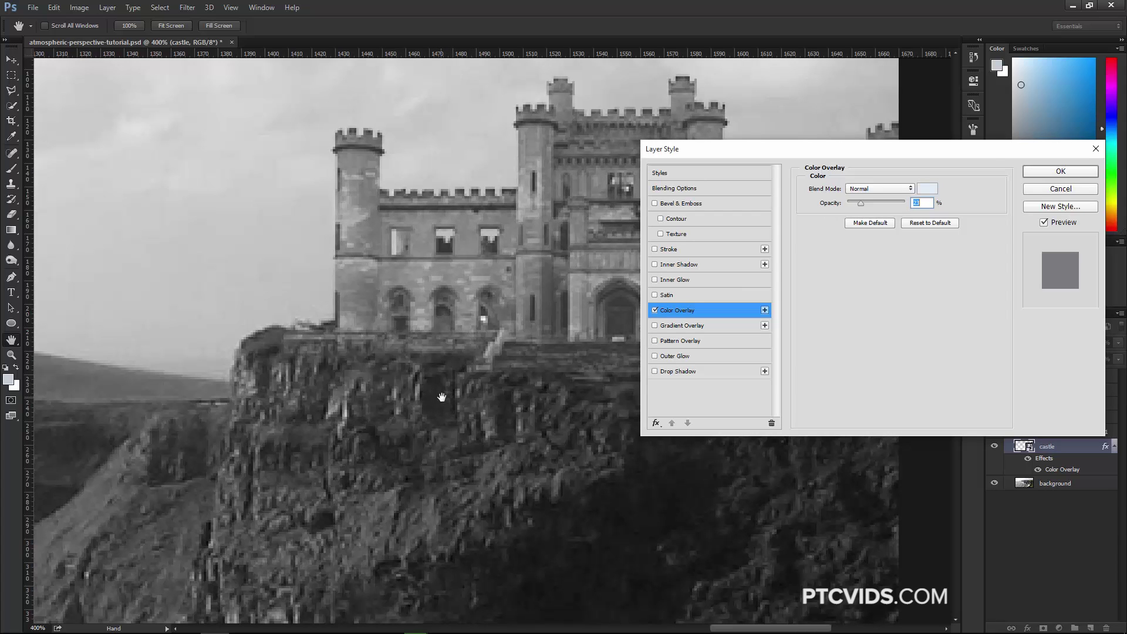
left_click_drag(861, 202, 857, 203)
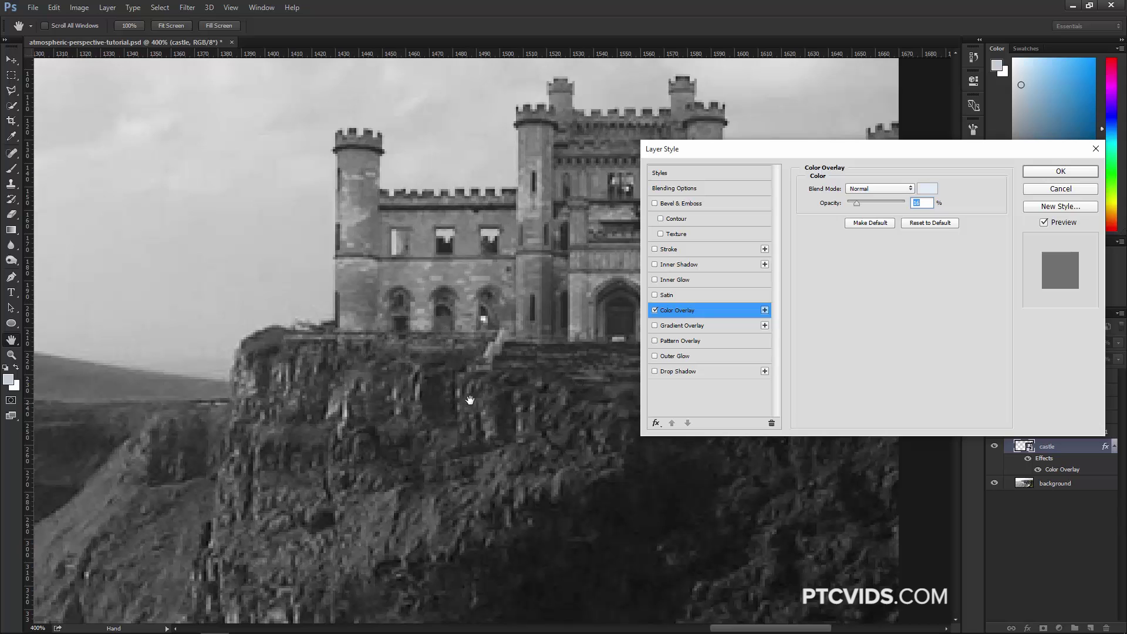
left_click(1039, 175)
key("z")
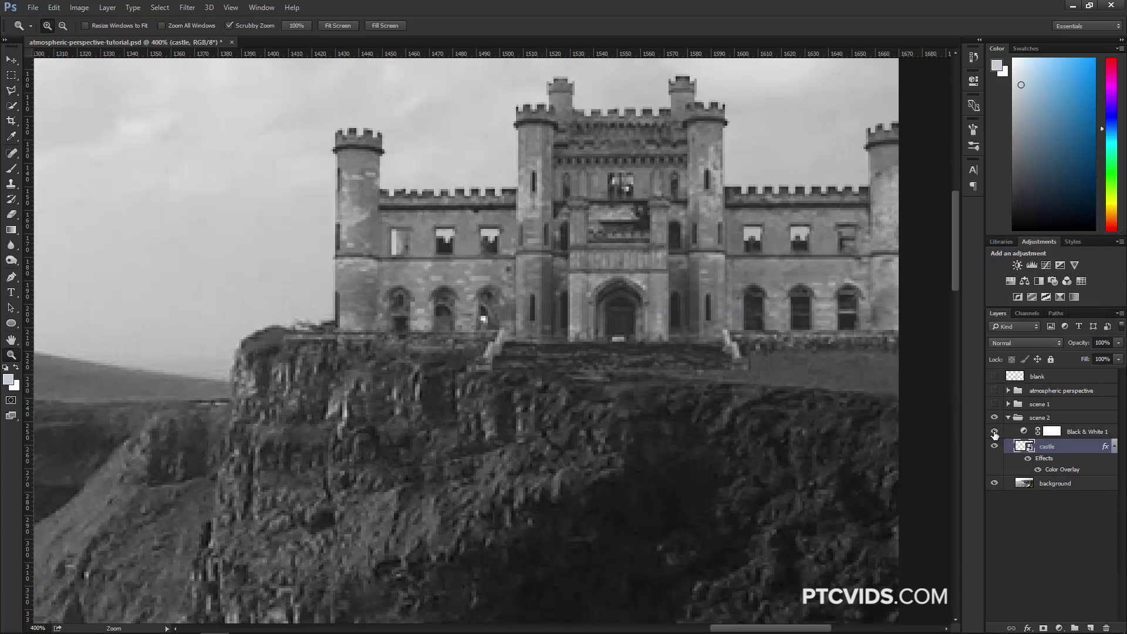
left_click(994, 432)
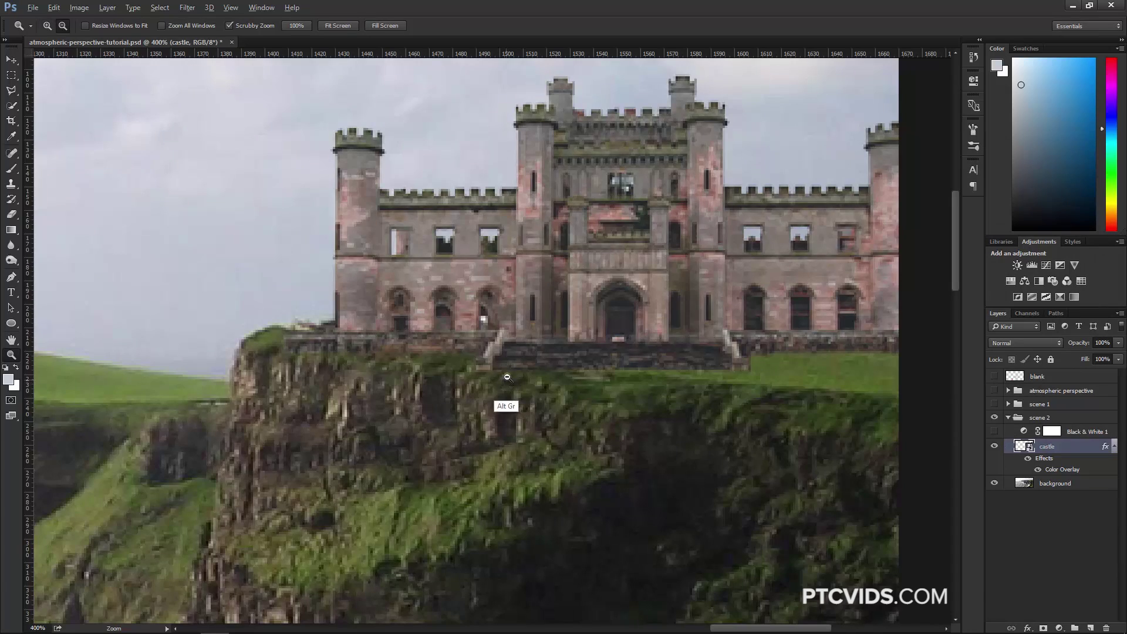
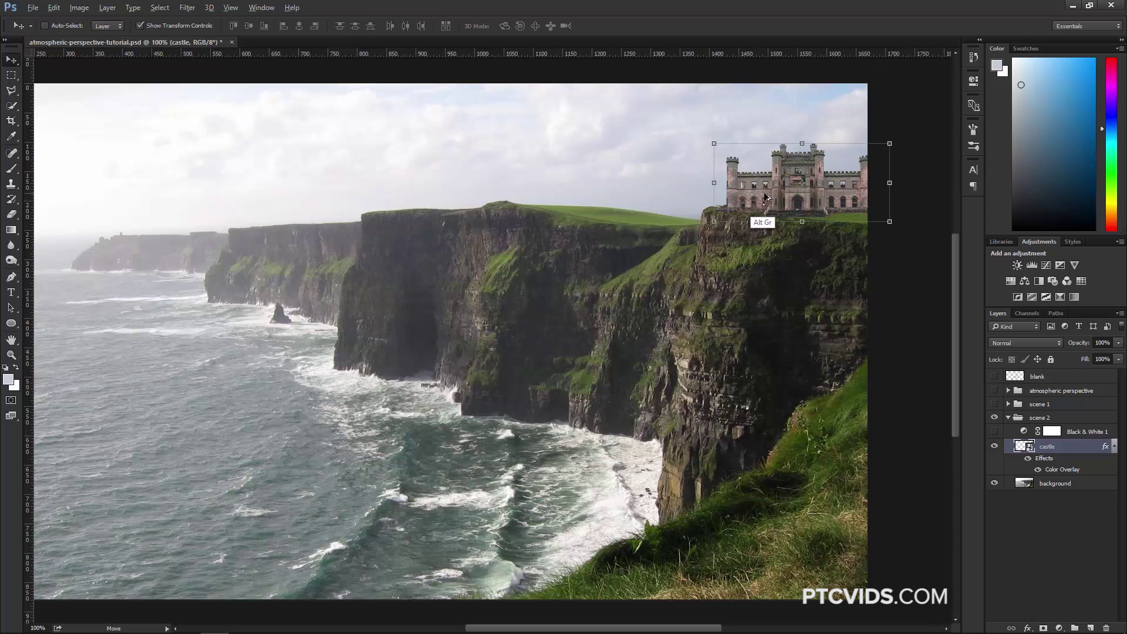
Step: Duplicate the castle onto the edge of the middle cliff and scale the copy down proportionally to about 4.82%
left_click_drag(772, 197, 421, 197)
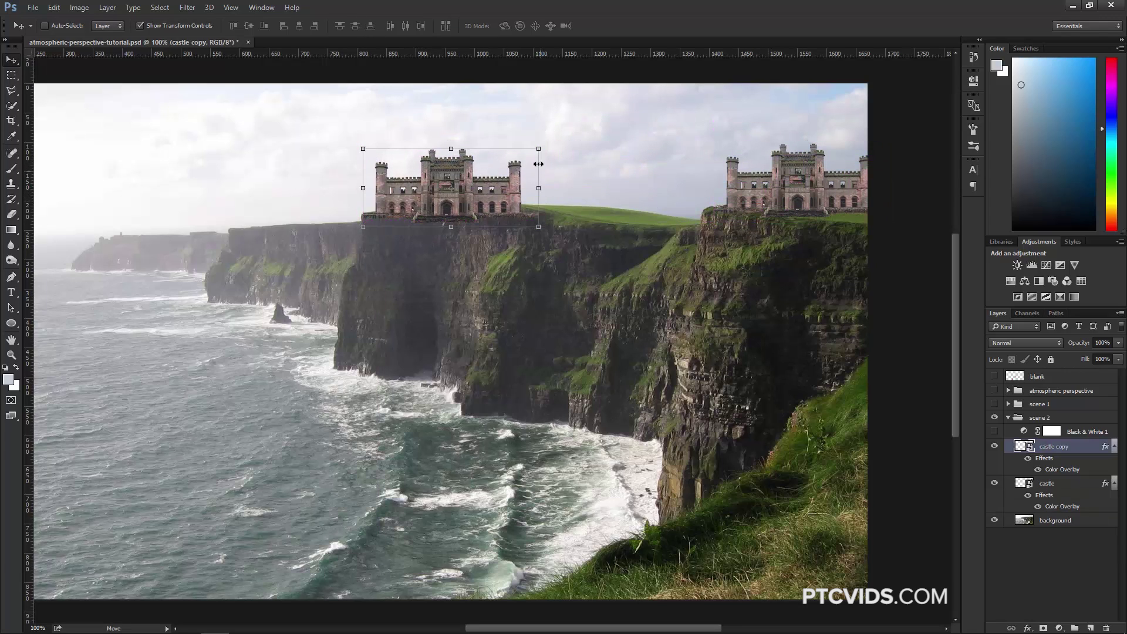
left_click_drag(537, 151, 425, 209)
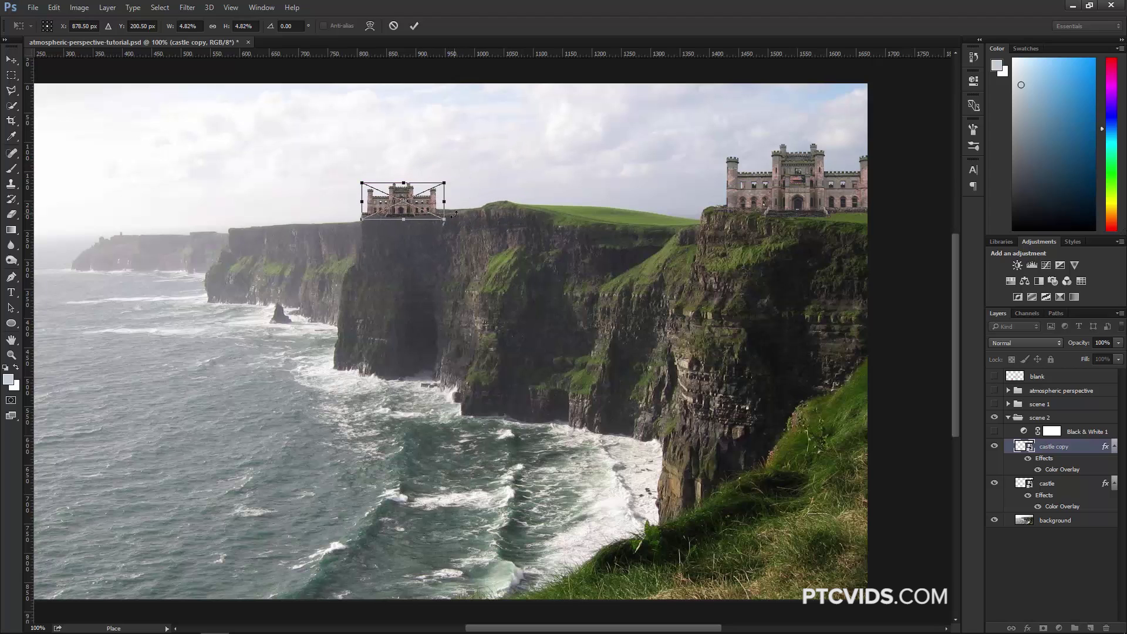
key("Return")
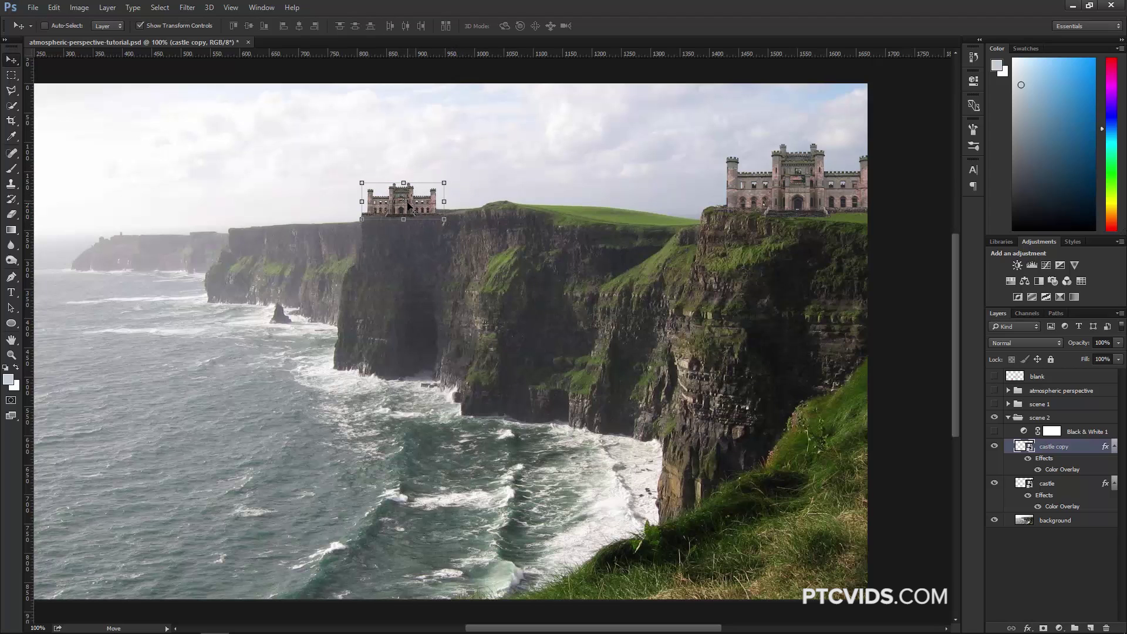
Step: Raise the Color Overlay opacity of the middle cliff's castle copy to 29% to match the cliff's haze
key("z")
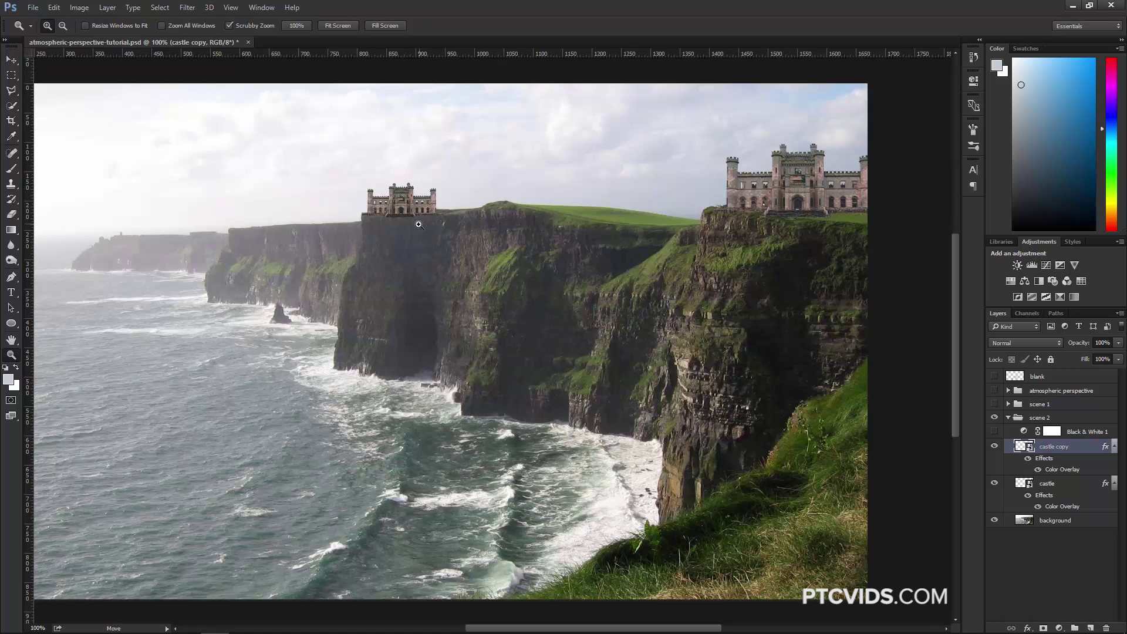
left_click(415, 213)
left_click(415, 209)
left_click(414, 206)
key("ctrl+r")
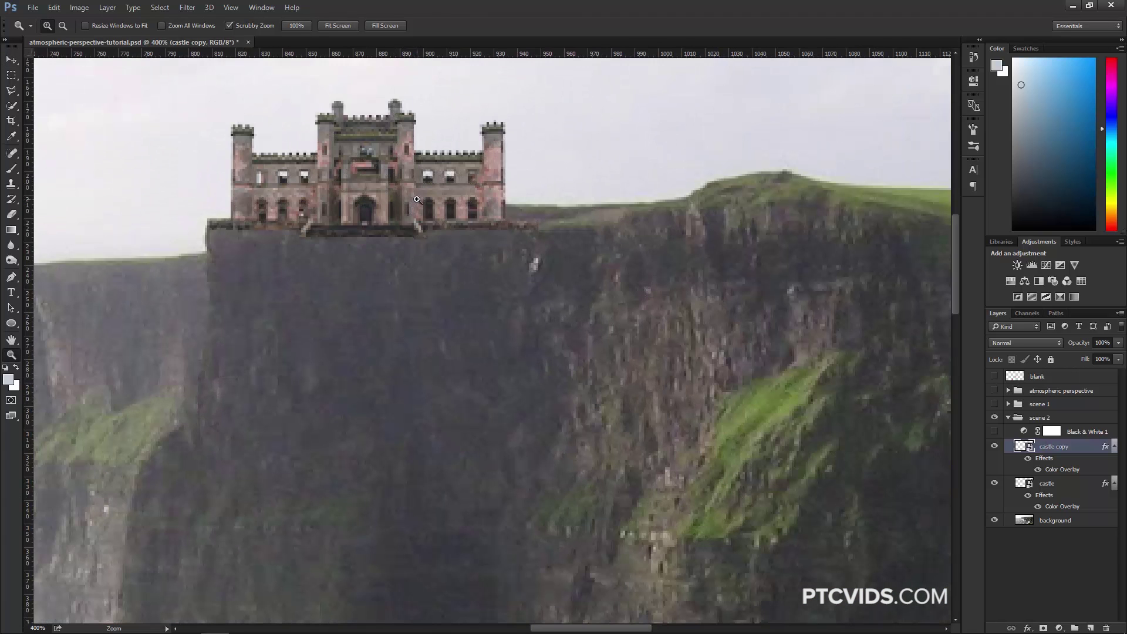
key("v")
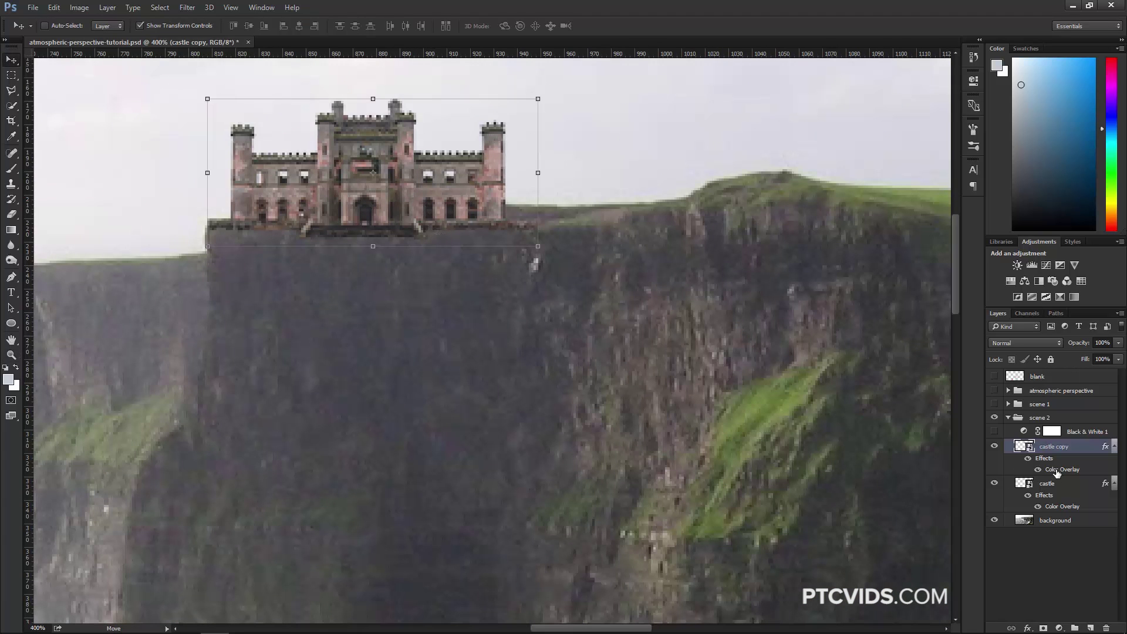
double_click(1059, 469)
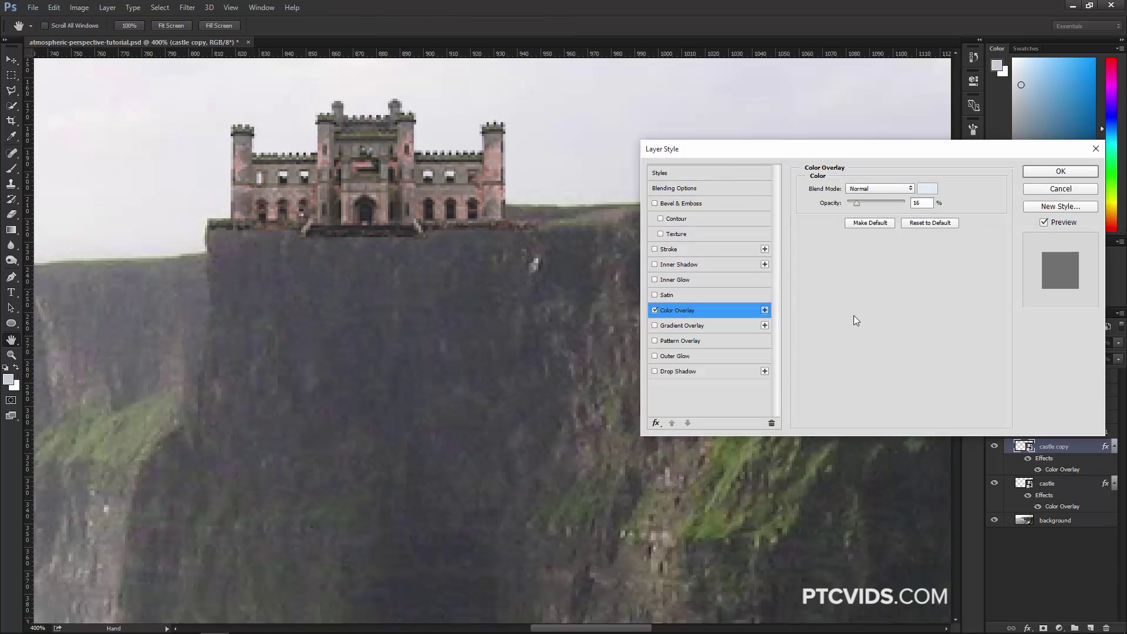
left_click_drag(858, 202, 862, 200)
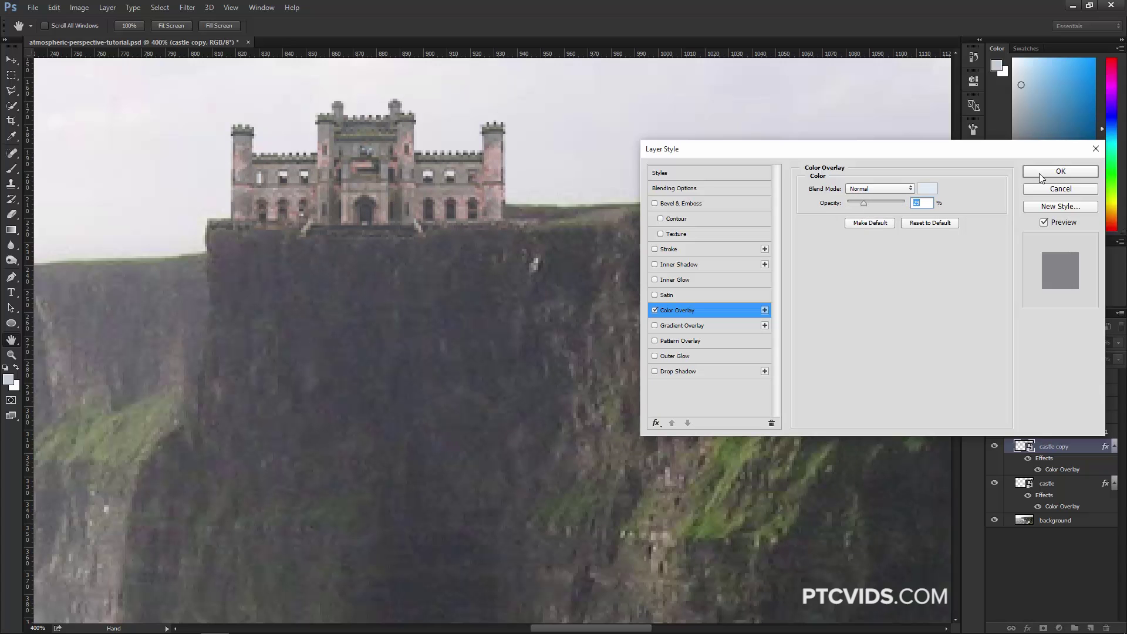
left_click(1060, 172)
key("v")
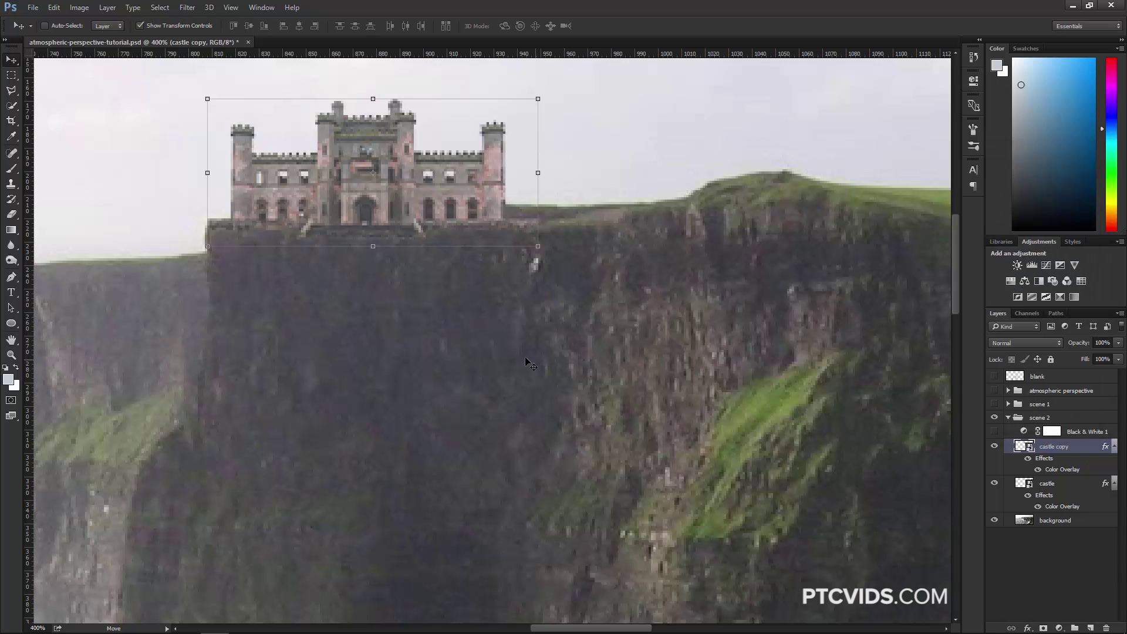
Step: Duplicate the middle castle onto the distant headland and scale the copy down to suit its distance
key("ctrl+1")
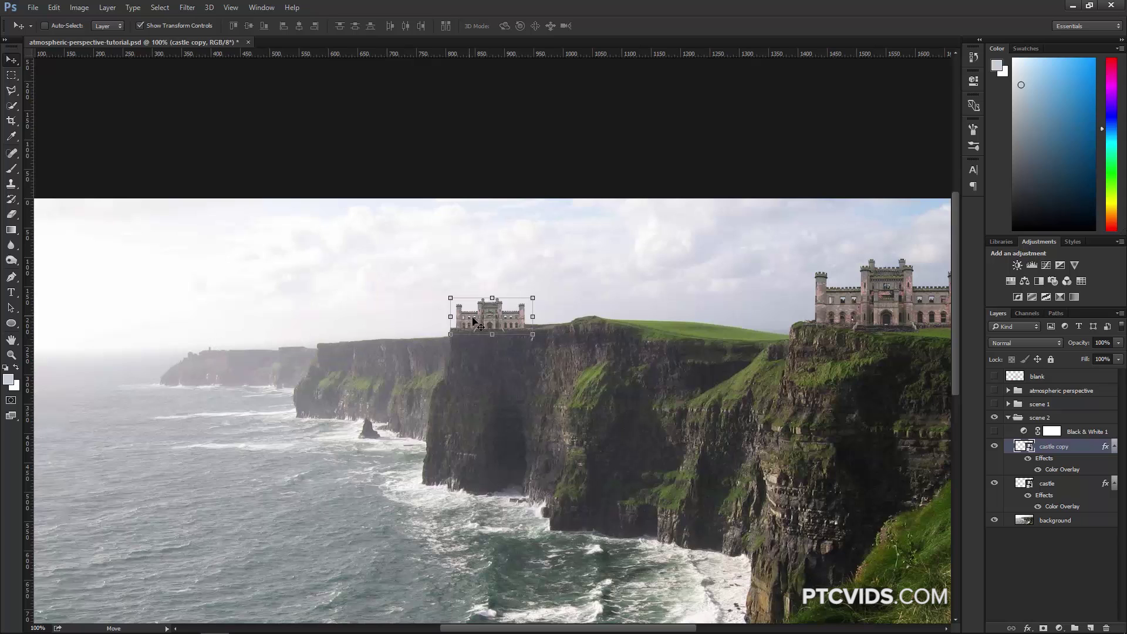
left_click_drag(490, 327, 226, 344)
key("Return")
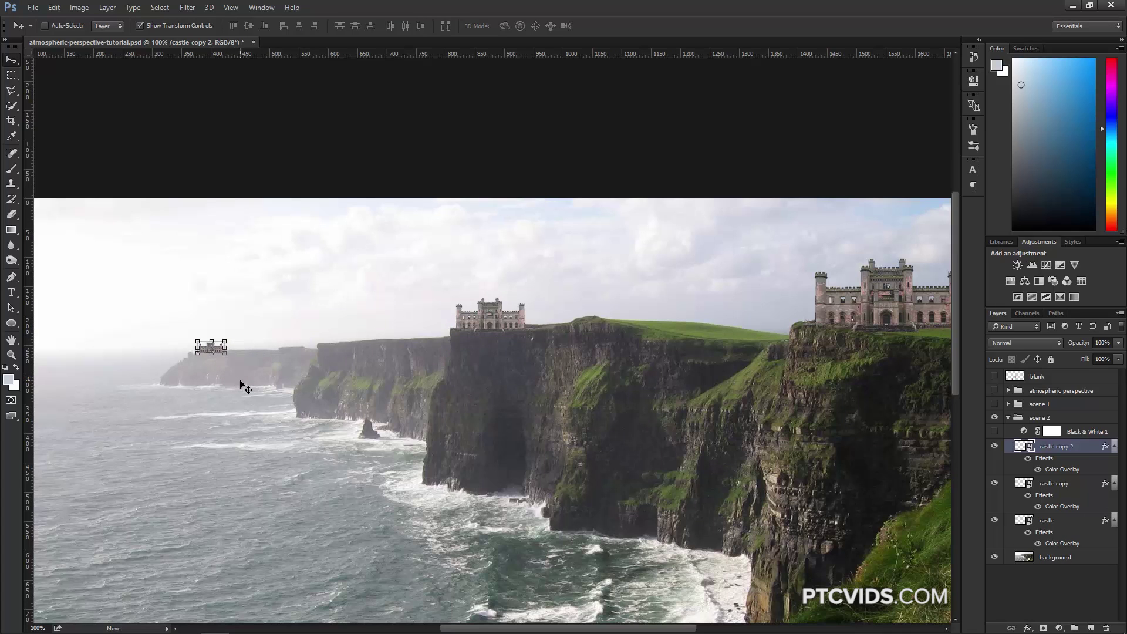
Step: Nudge the smallest castle until its base sits on the distant headland's top edge
key("Right")
key("Right")
key("Right")
key("Down")
key("Down")
key("Down")
key("Down")
key("z")
left_click(213, 352)
left_click(214, 352)
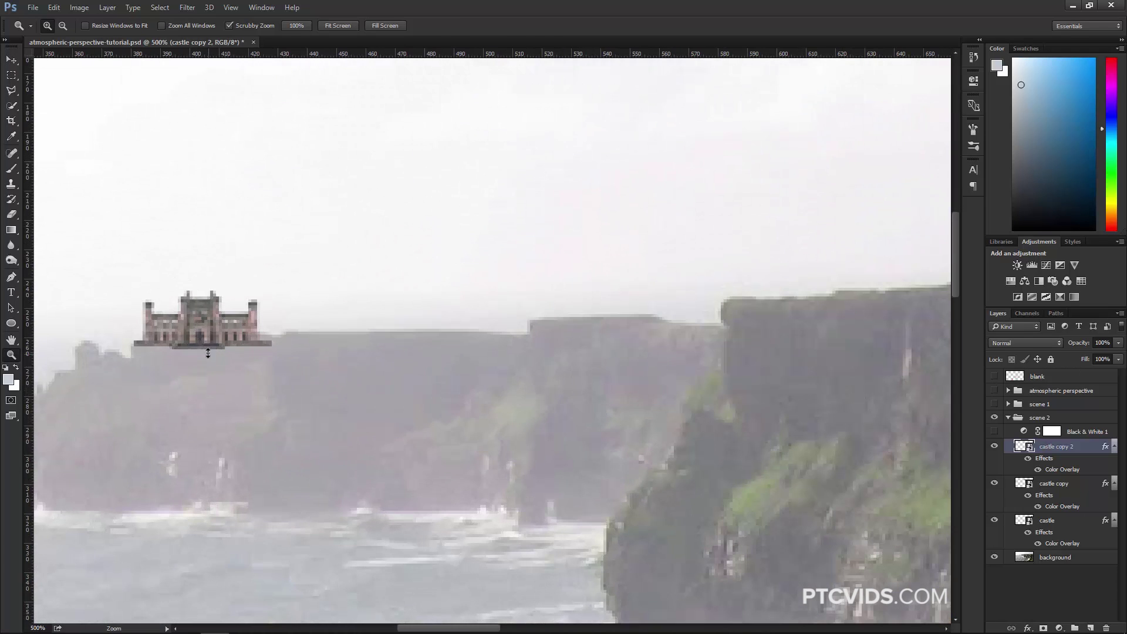
key("v")
key("Right")
key("Right")
key("Down")
key("Down")
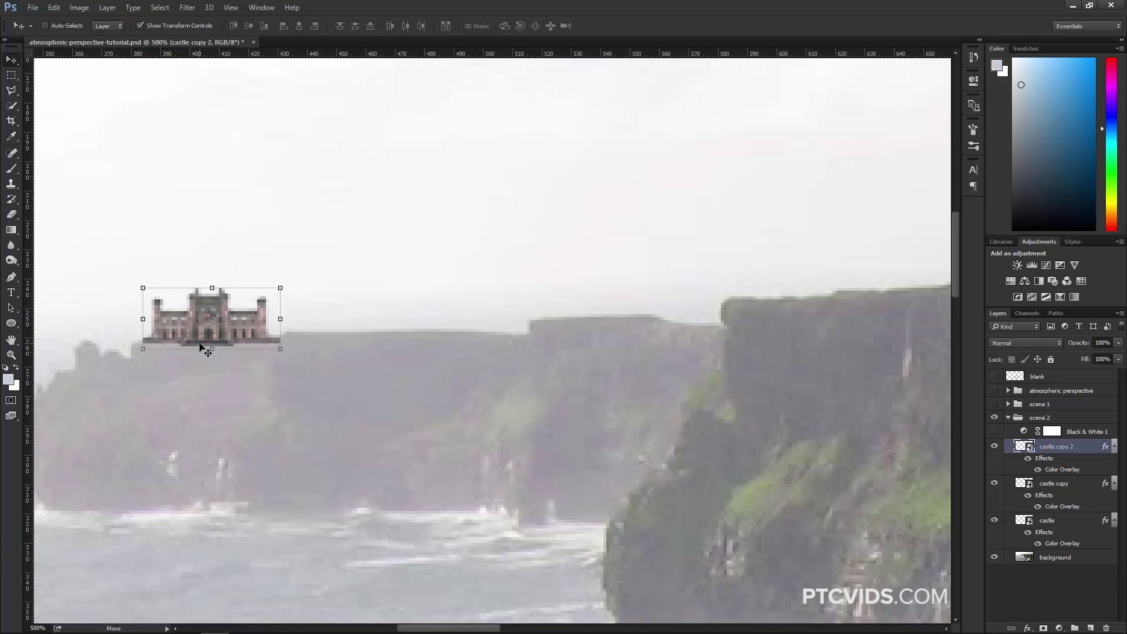
Step: Raise the distant headland castle's Color Overlay opacity to 66%, apply it, and check the blend in the whole scene
double_click(1065, 470)
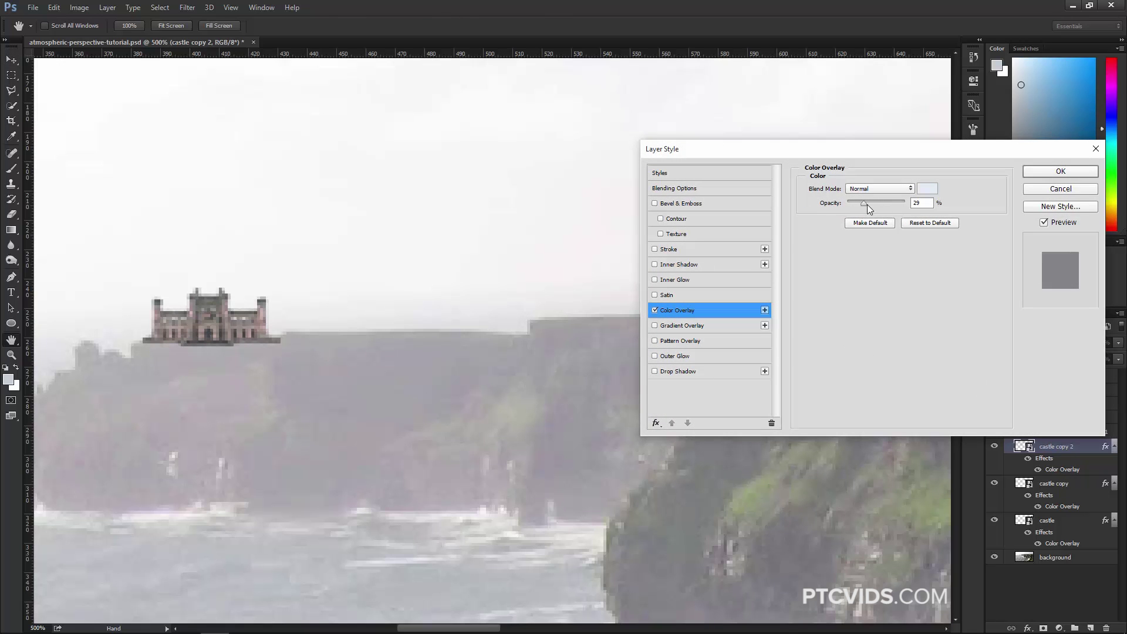
left_click_drag(865, 204, 884, 202)
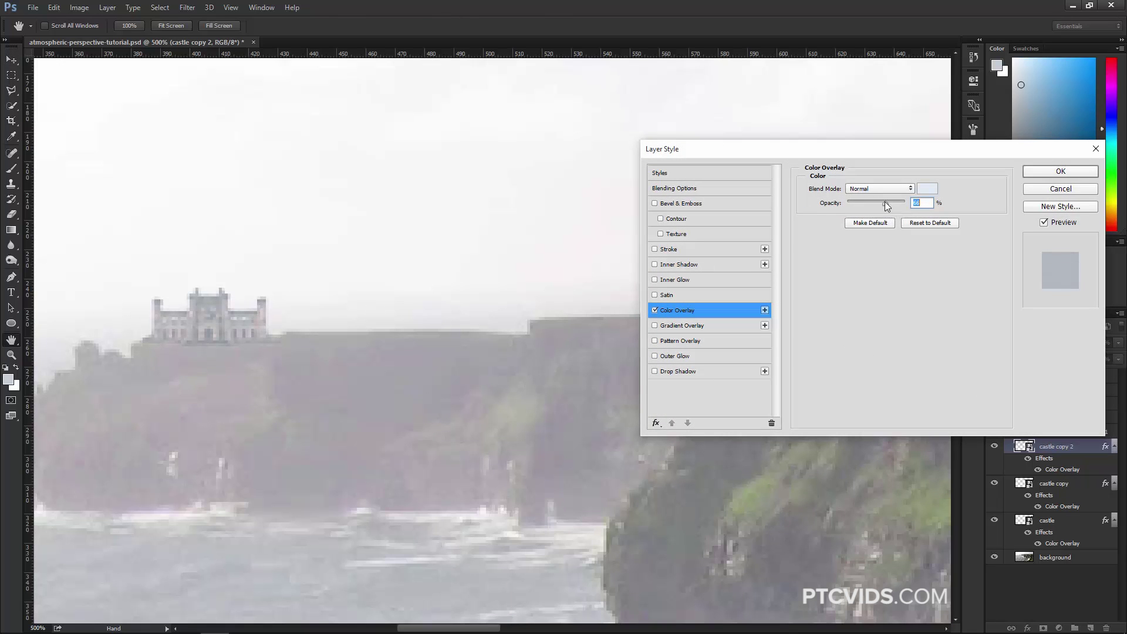
left_click(1042, 178)
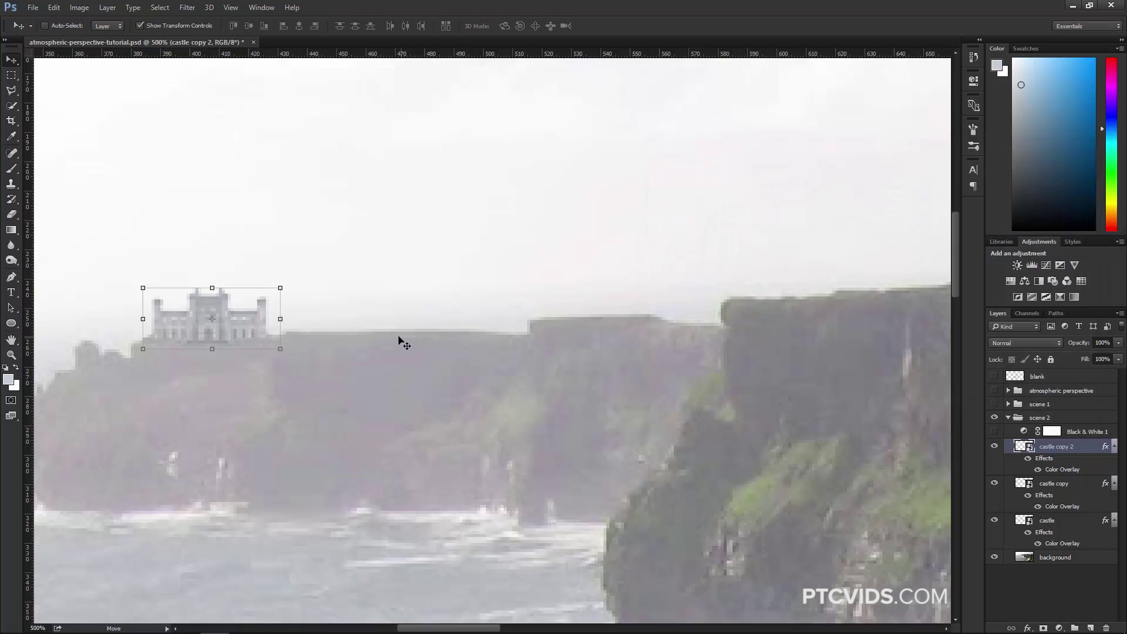
key("z")
key("alt")
left_click(392, 355, "alt")
left_click(392, 356, "alt")
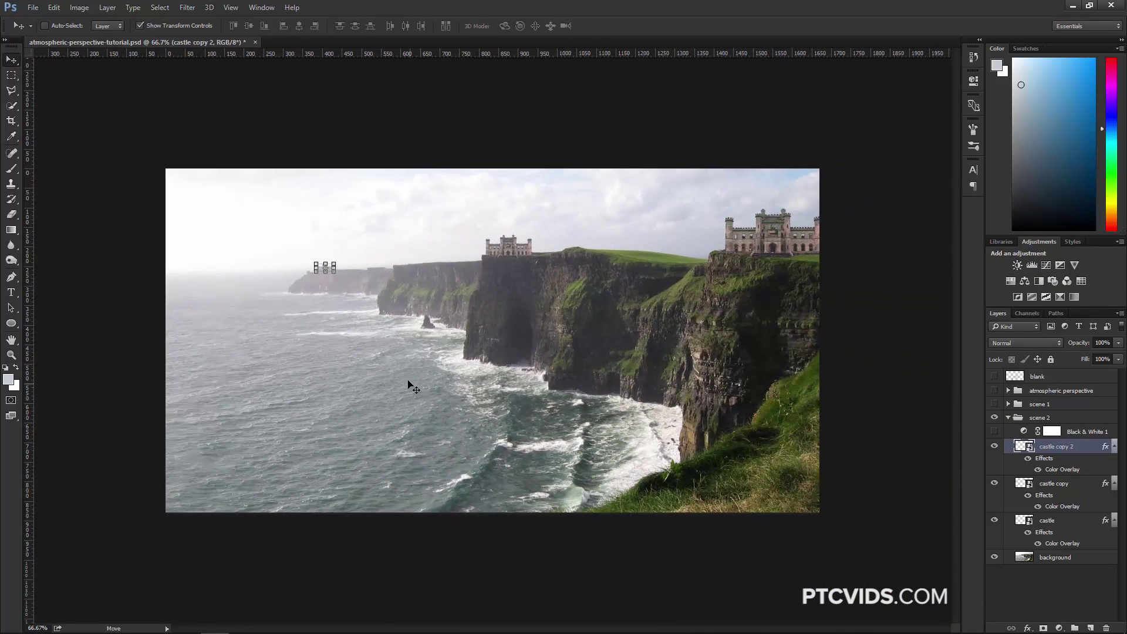
key("v")
left_click(1021, 418)
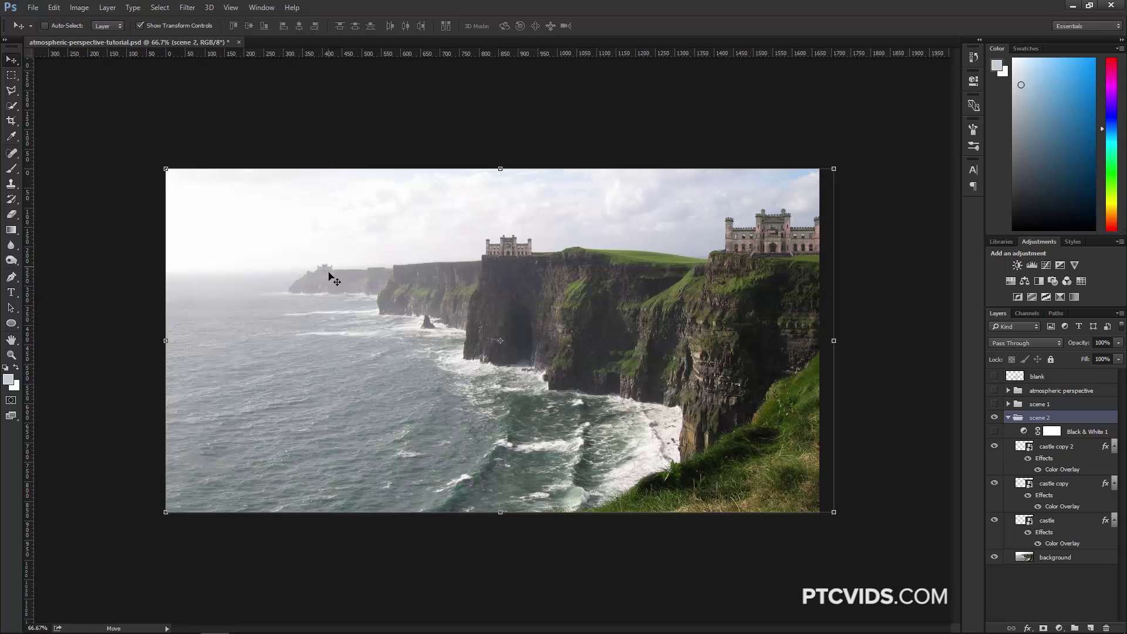
Step: Change the distant castle's overlay color to f3f2f3, sampled from the haze beside it, and set the overlay opacity to 67%
double_click(1067, 470)
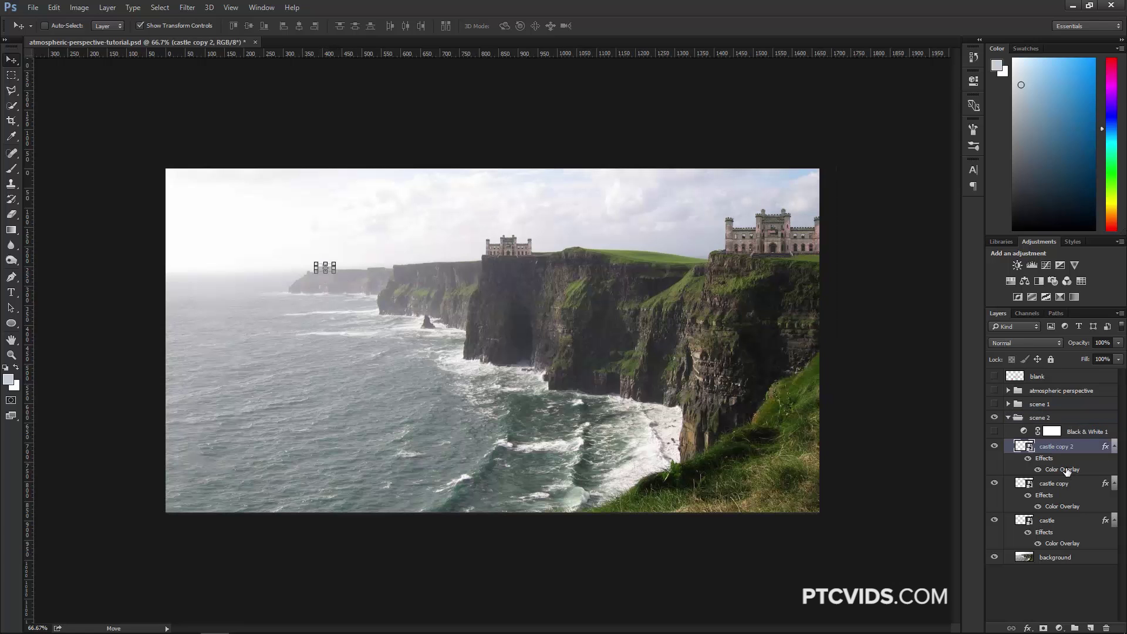
left_click(928, 188)
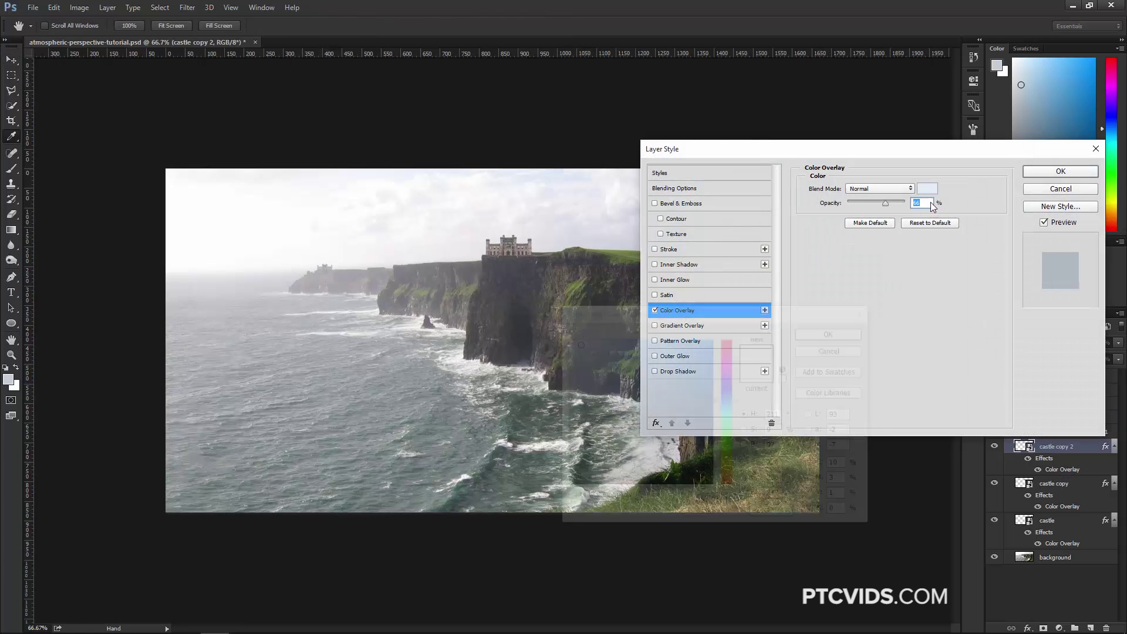
left_click(316, 264)
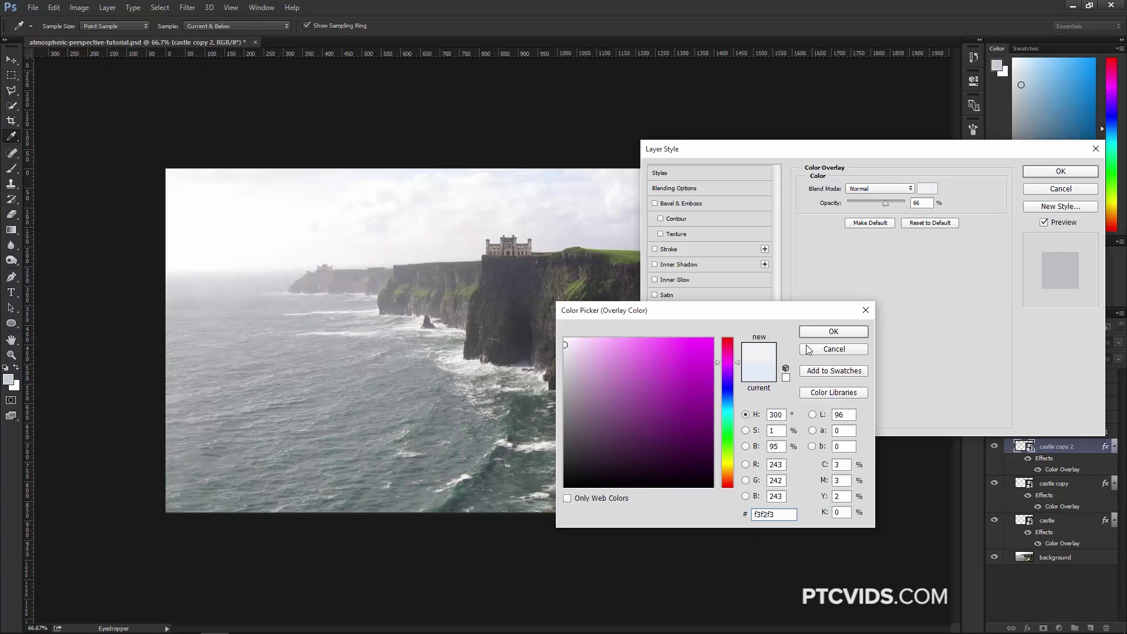
left_click(828, 332)
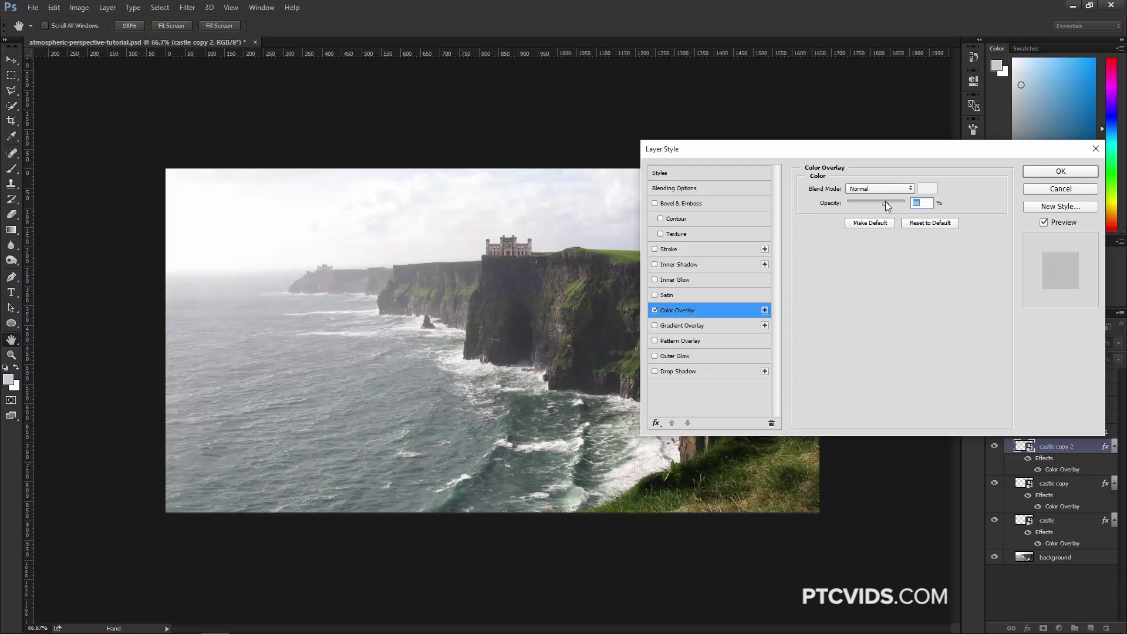
left_click_drag(893, 204, 887, 203)
left_click(1036, 173)
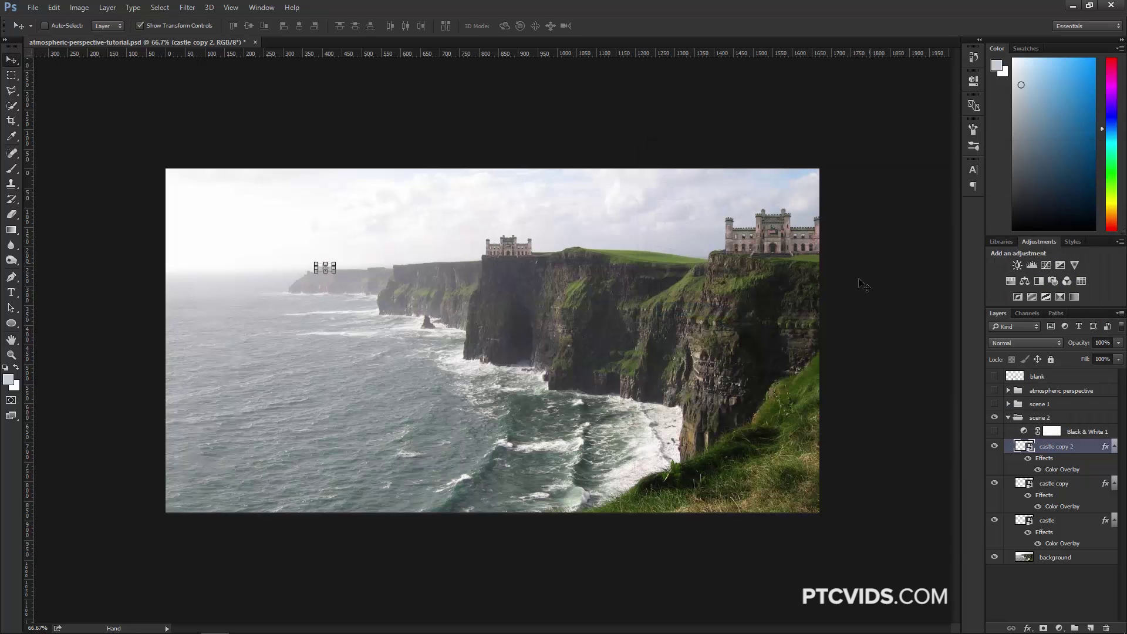
left_click(1039, 418)
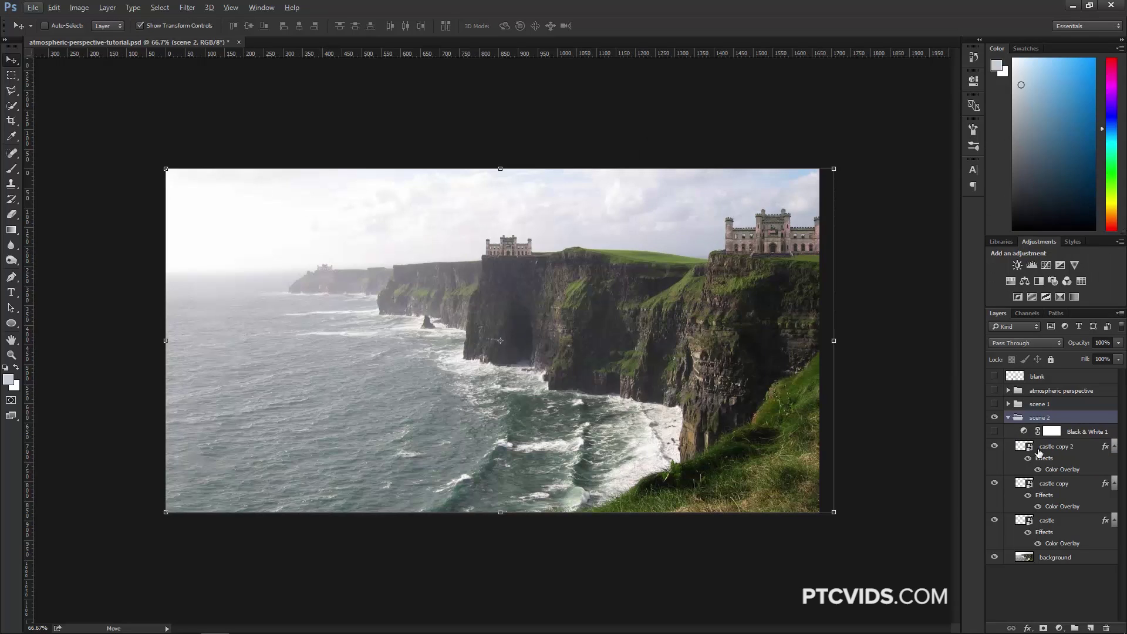
Step: Duplicate the distant headland castle out over the open sea at the horizon, beyond the headland's tip
left_click(1045, 448)
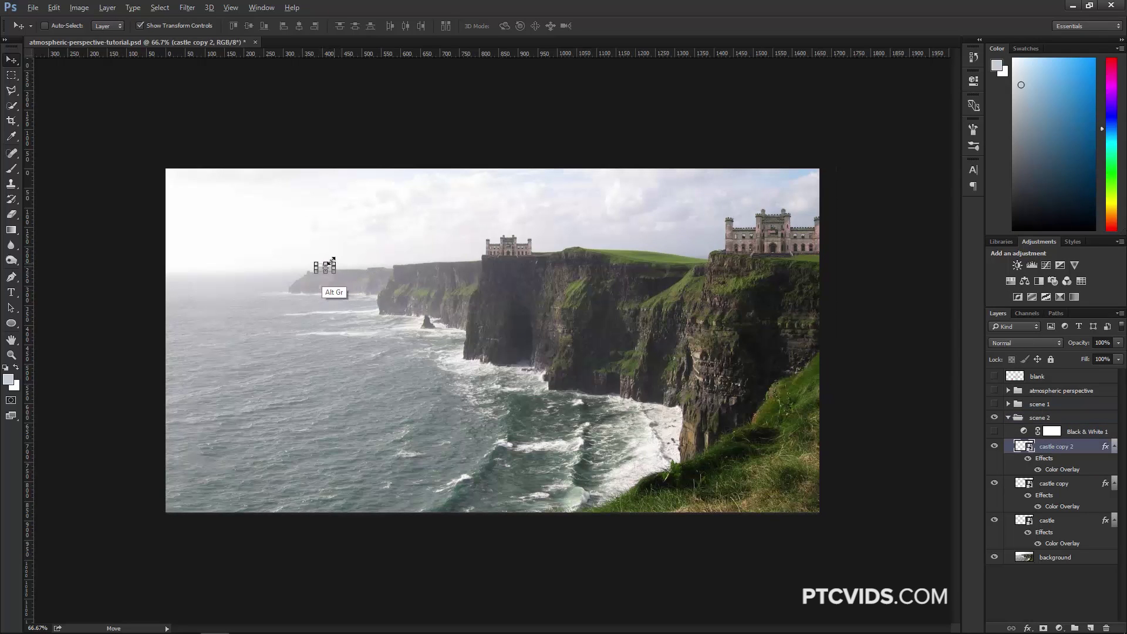
left_click_drag(324, 263, 211, 264)
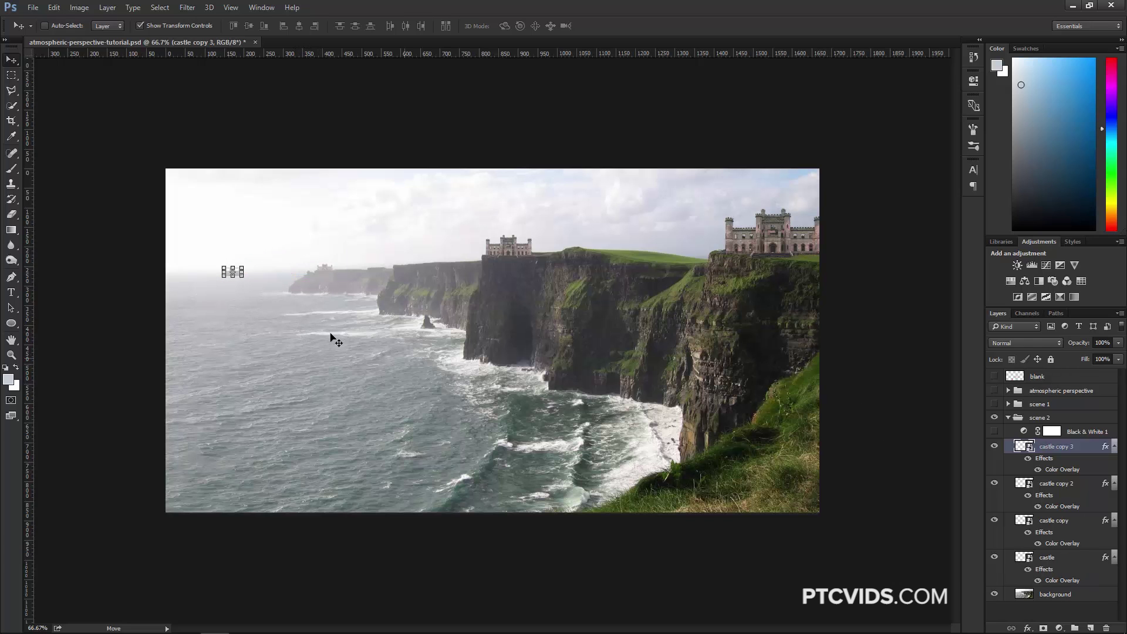
key("z")
left_click(229, 291)
left_click(238, 280)
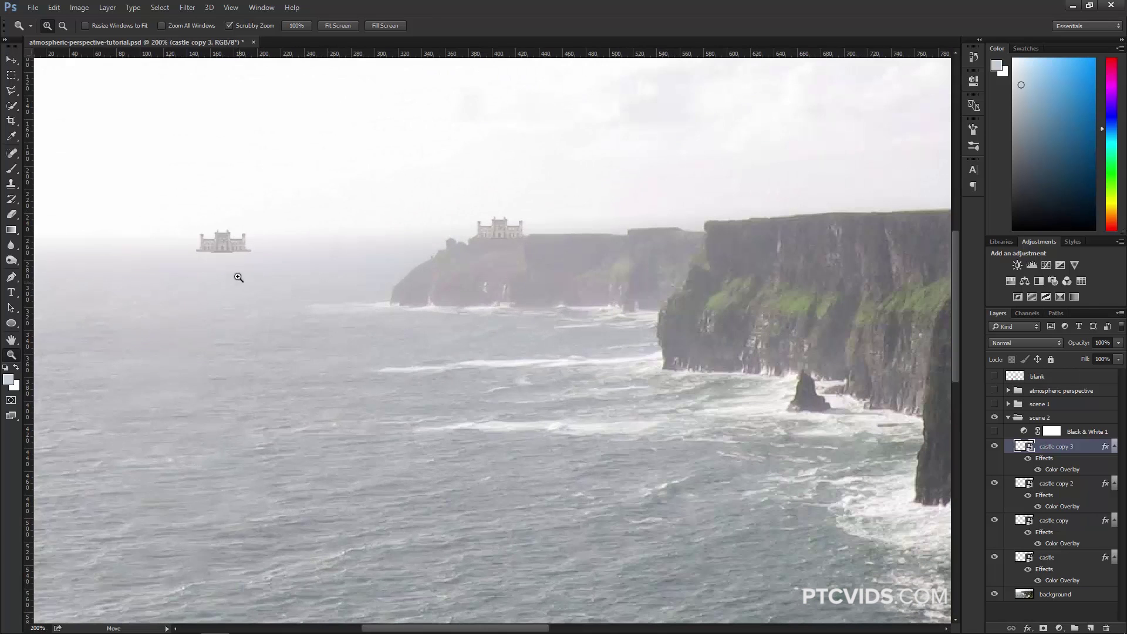
Step: Raise the sea castle's Color Overlay opacity to about 90% so it nearly dissolves into the horizon haze, and check the whole scene
double_click(1105, 447)
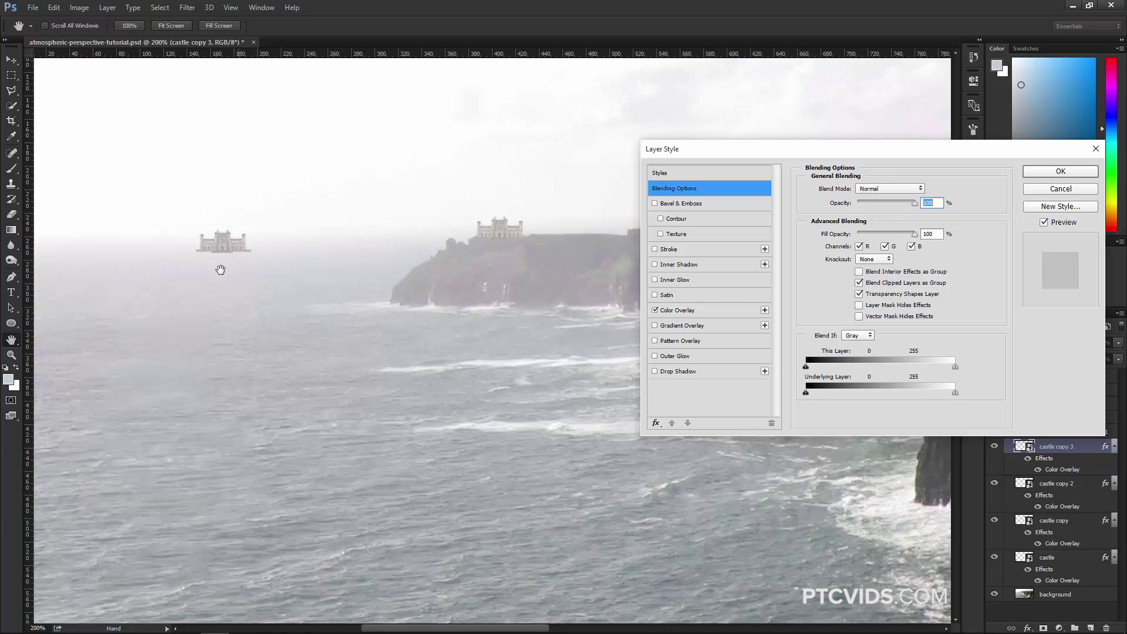
left_click(721, 311)
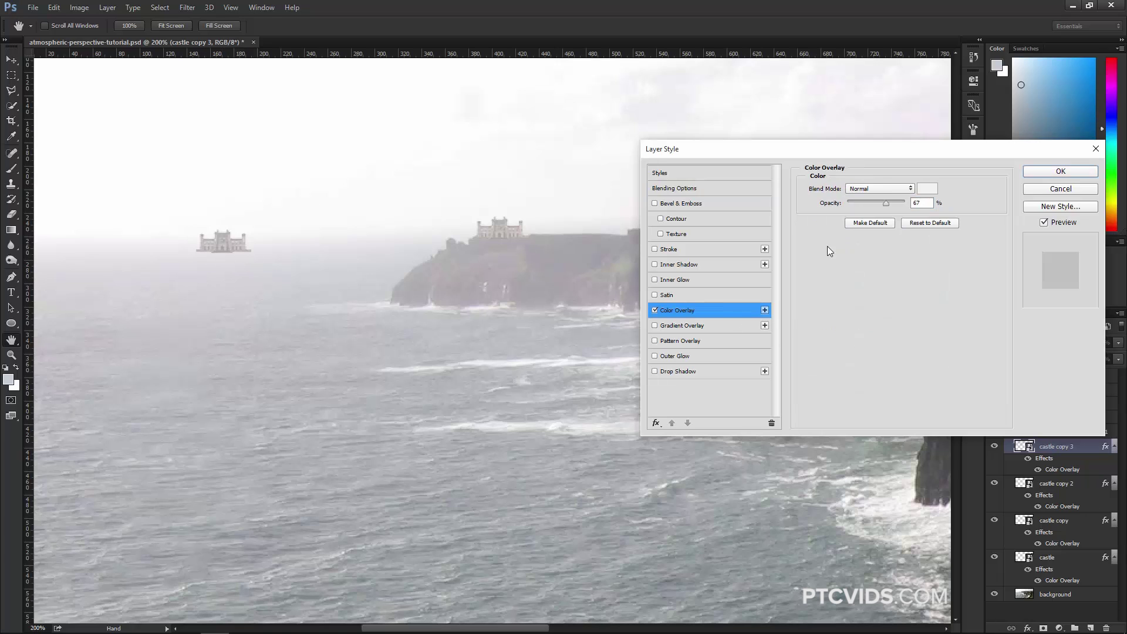
left_click_drag(887, 201, 899, 208)
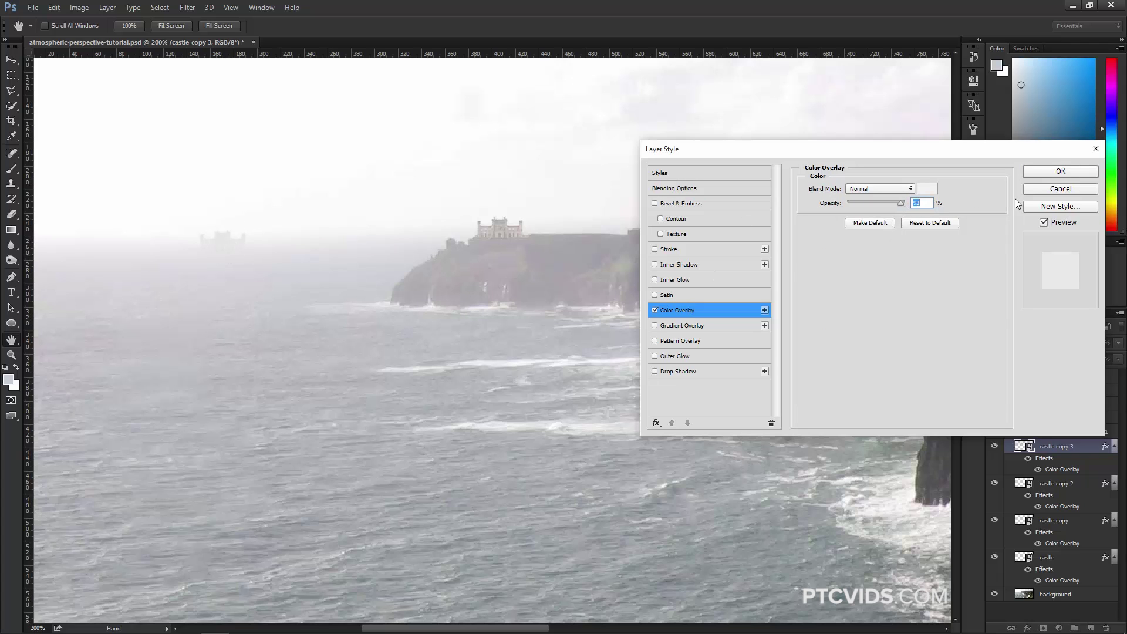
left_click(1056, 171)
key("z")
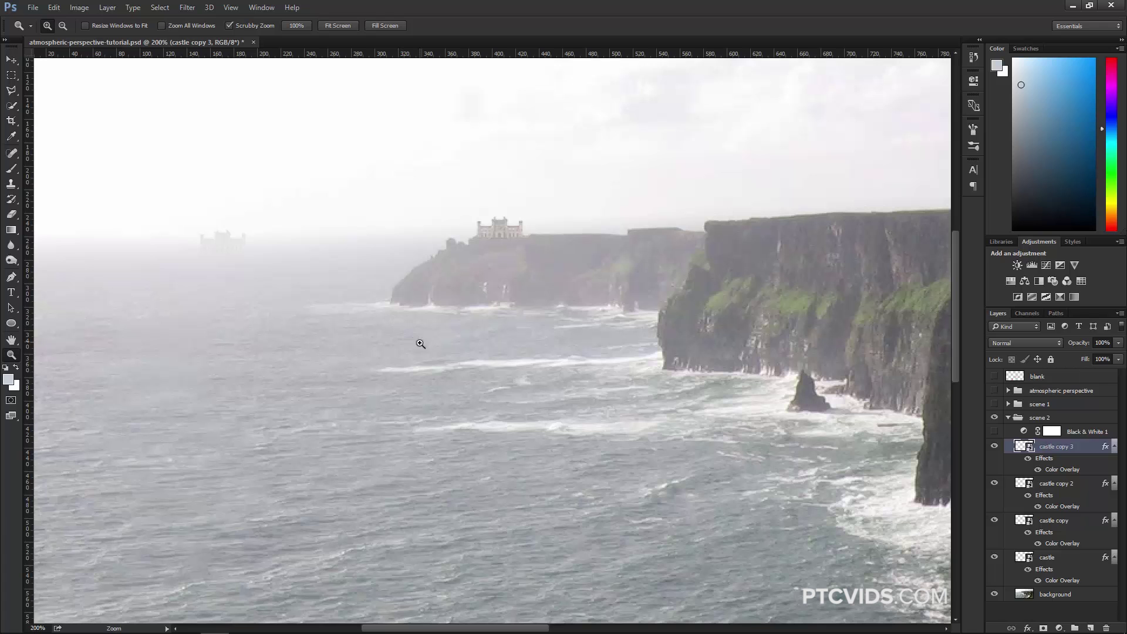
left_click(417, 347, "alt")
left_click(460, 397, "alt")
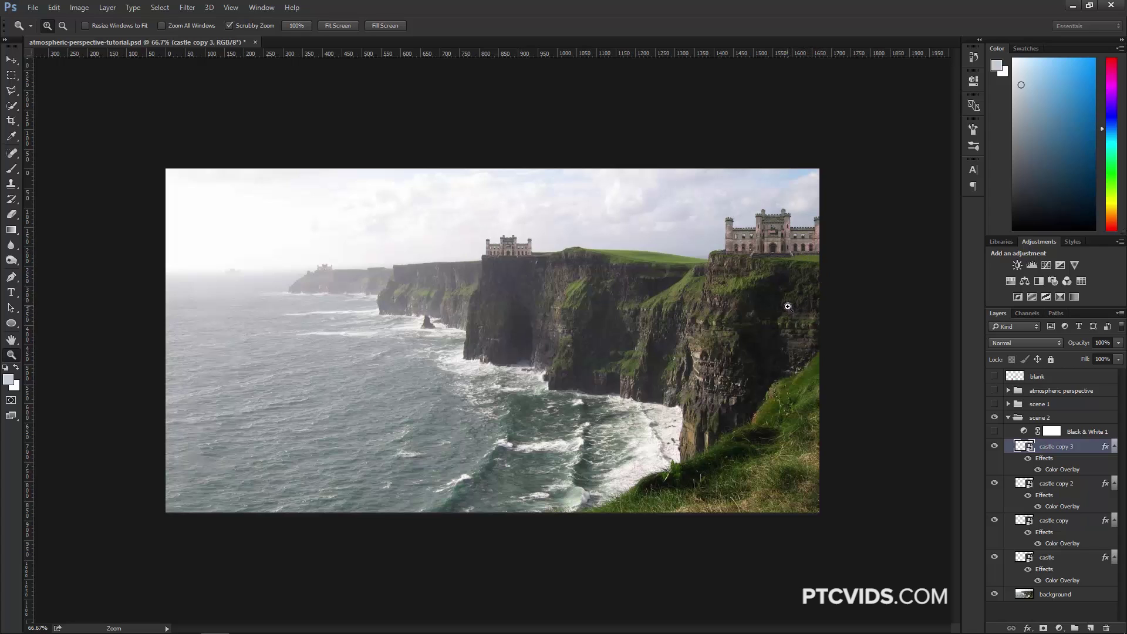
left_click(1022, 418)
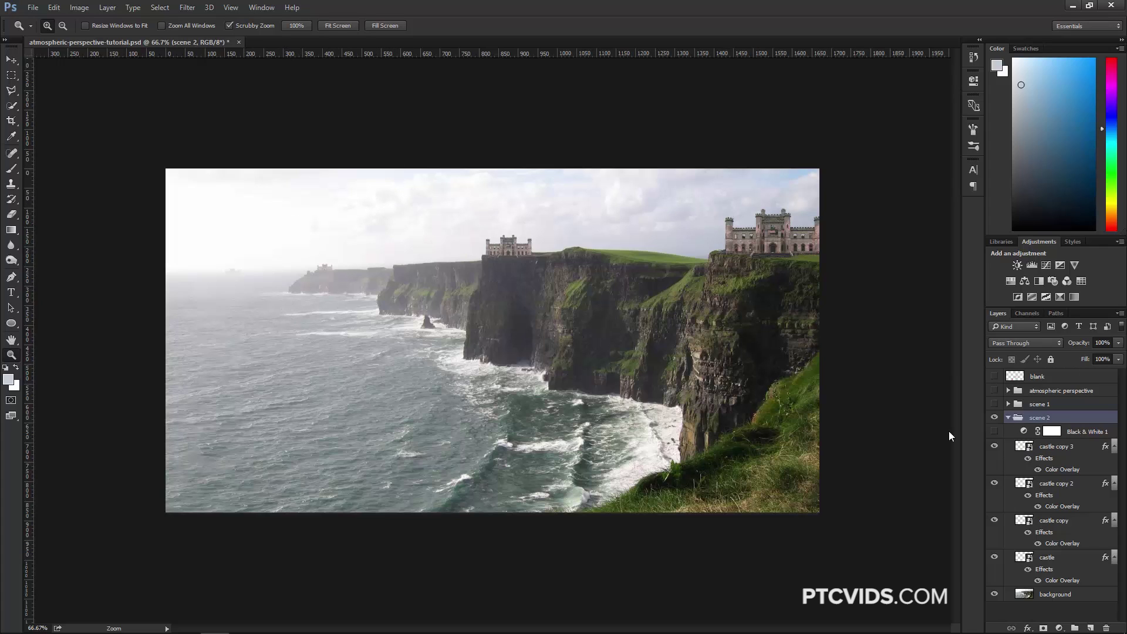
Step: Collapse and hide the scene 2 group, and show the scene 1 group expanded with its City and Tree layers visible
left_click(1008, 418)
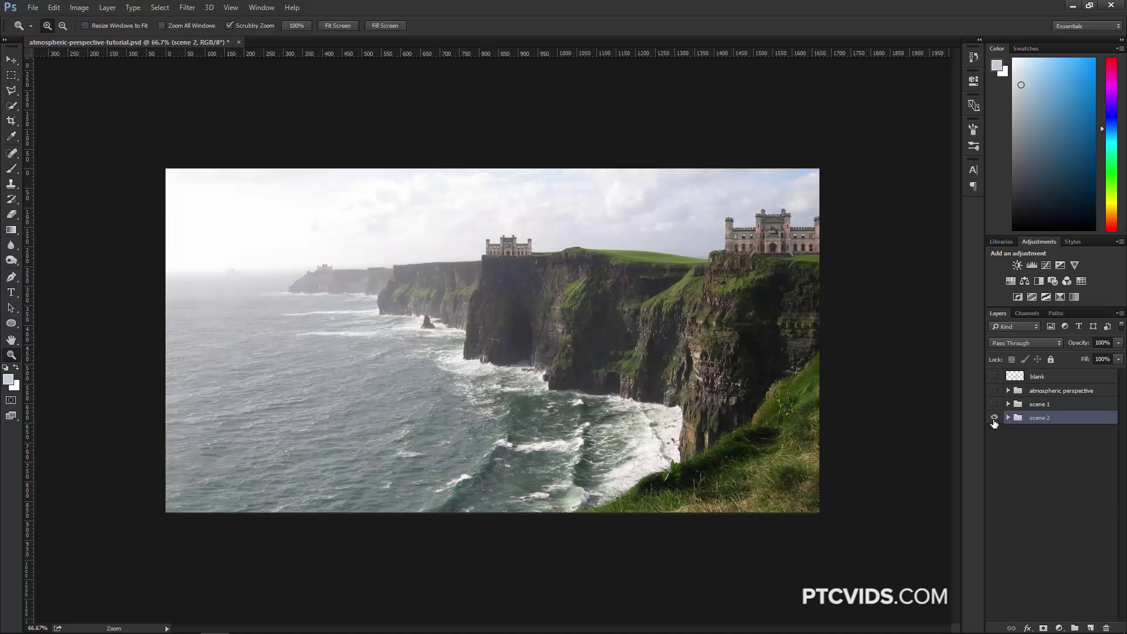
left_click(994, 419)
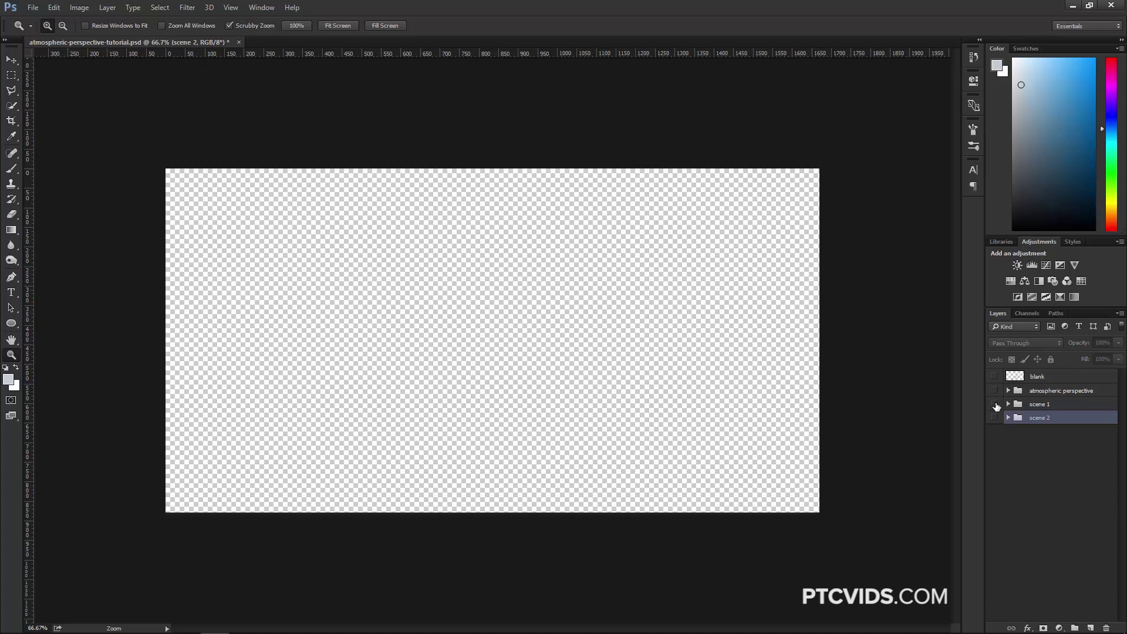
left_click(994, 404)
left_click(1008, 404)
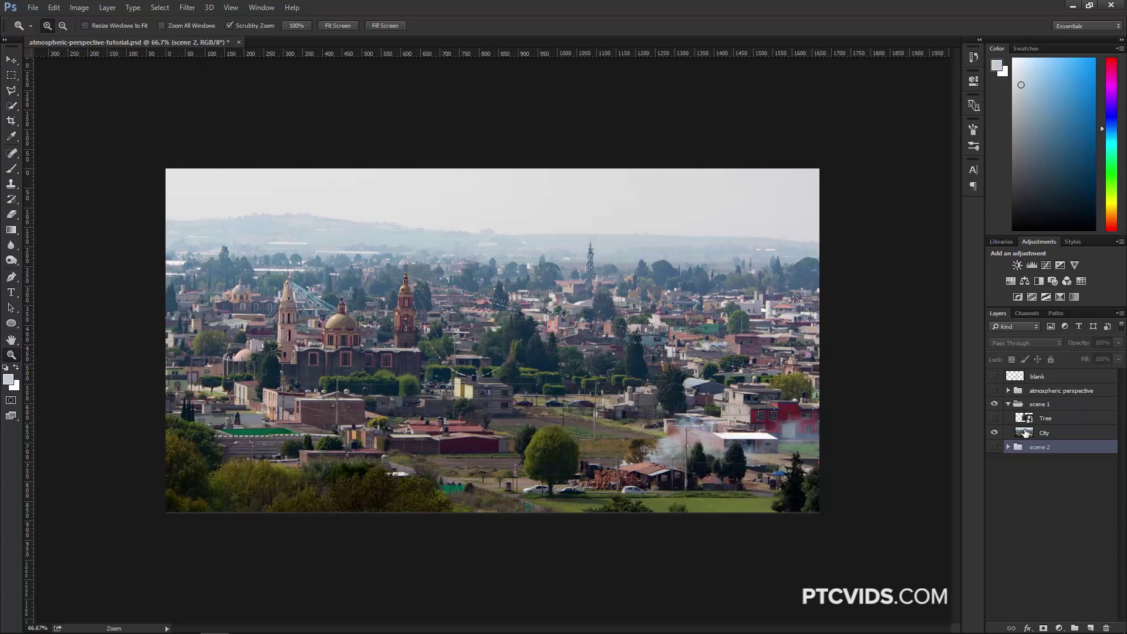
left_click(1025, 432)
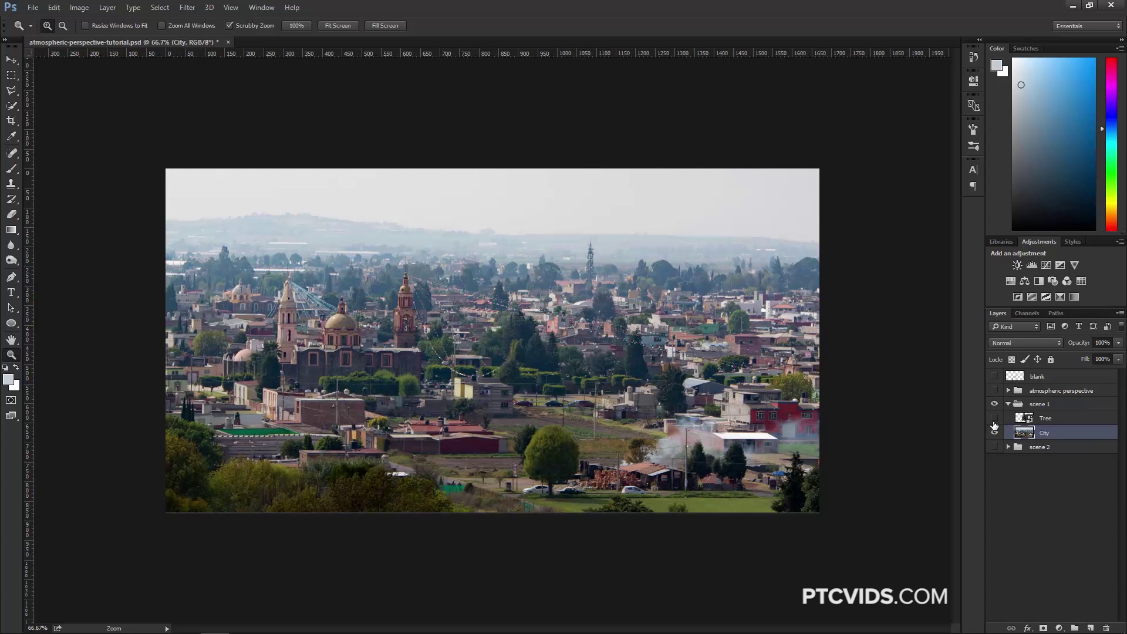
left_click(994, 419)
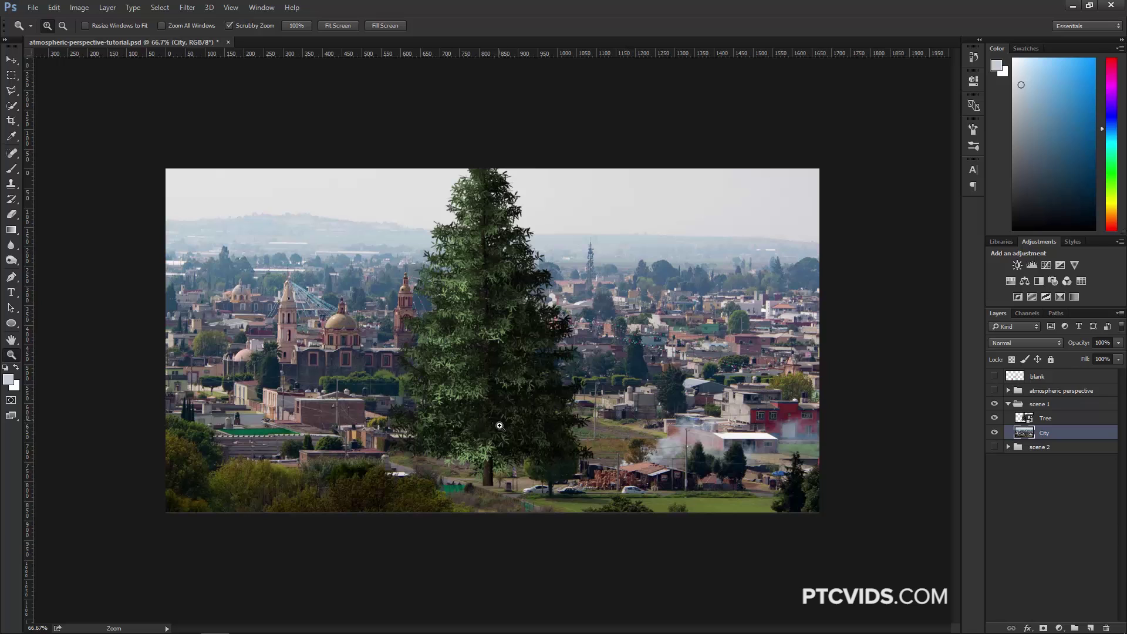
Step: Add a Black & White adjustment layer above the Tree layer in the scene 1 group
key("alt+bracketright")
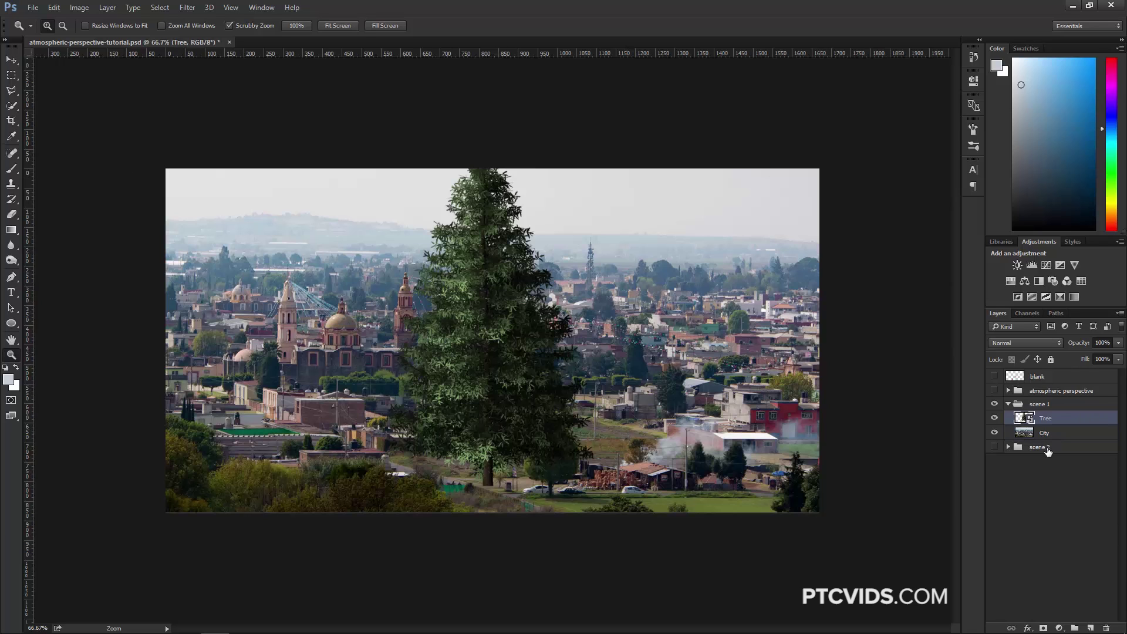
left_click(1060, 629)
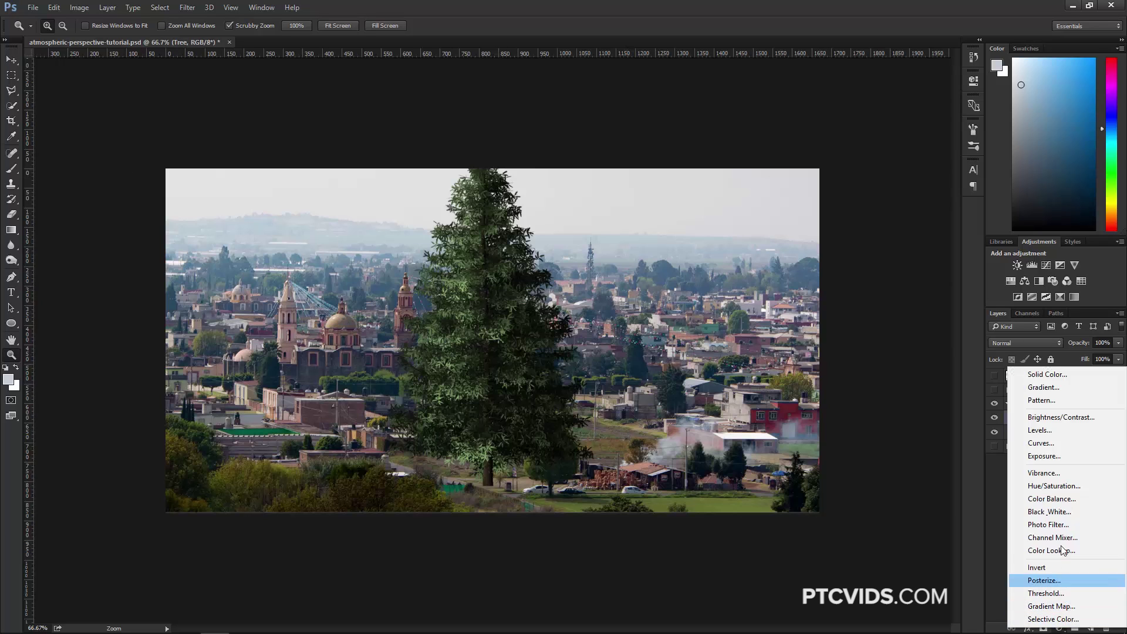
left_click(1066, 513)
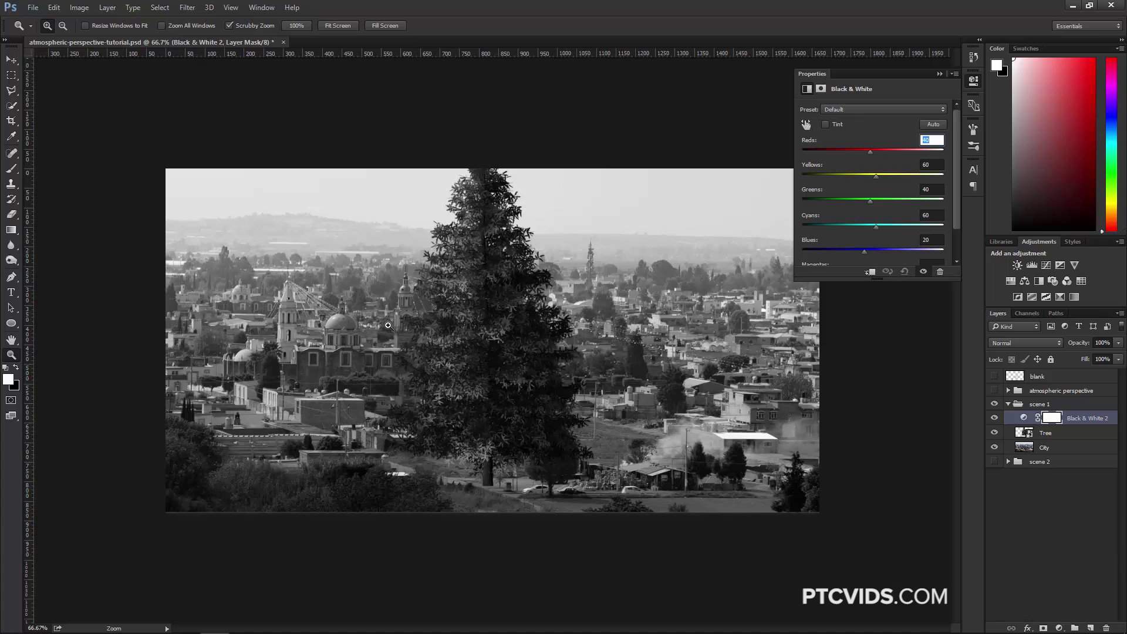
Step: Move the large tree over to the far right of the city scene's foreground
left_click(11, 59)
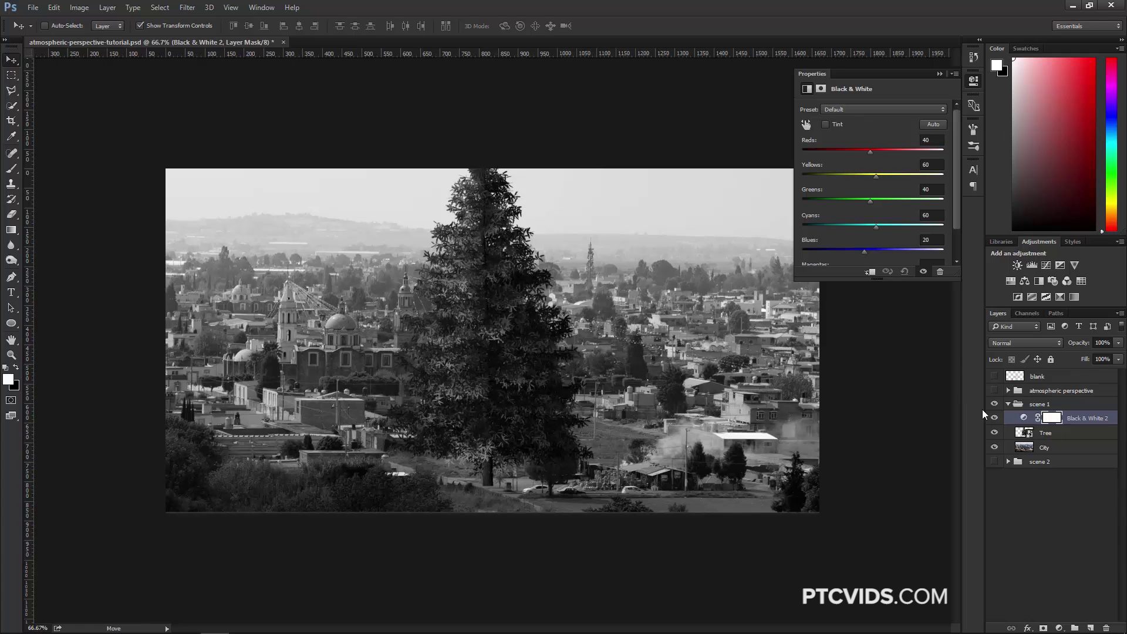
left_click(1027, 437)
left_click_drag(493, 359, 726, 385)
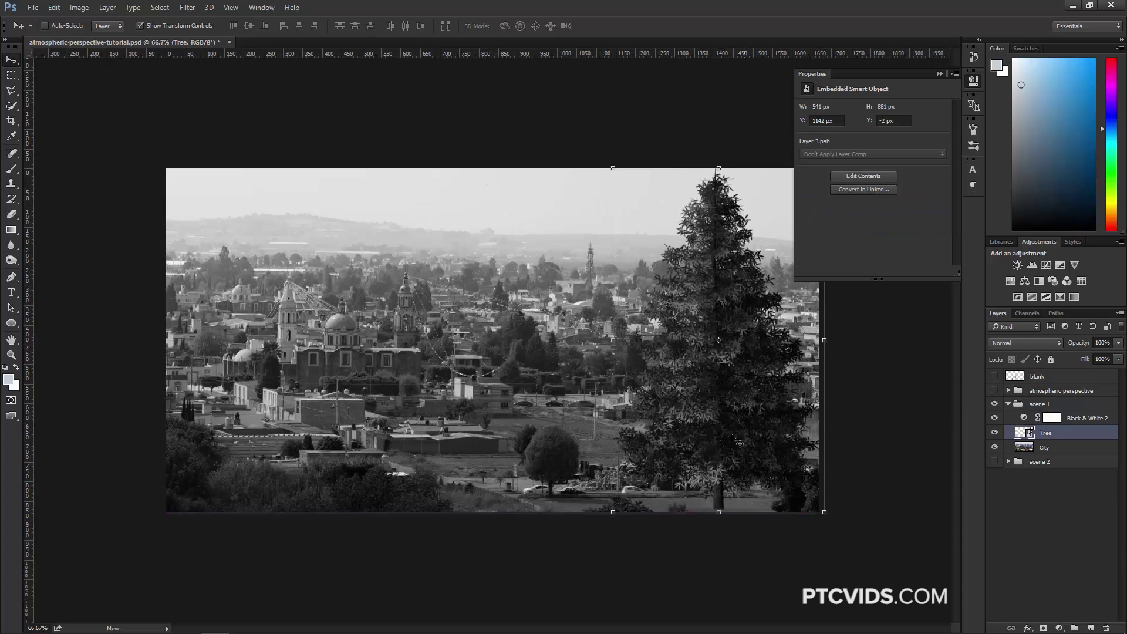
left_click(940, 73)
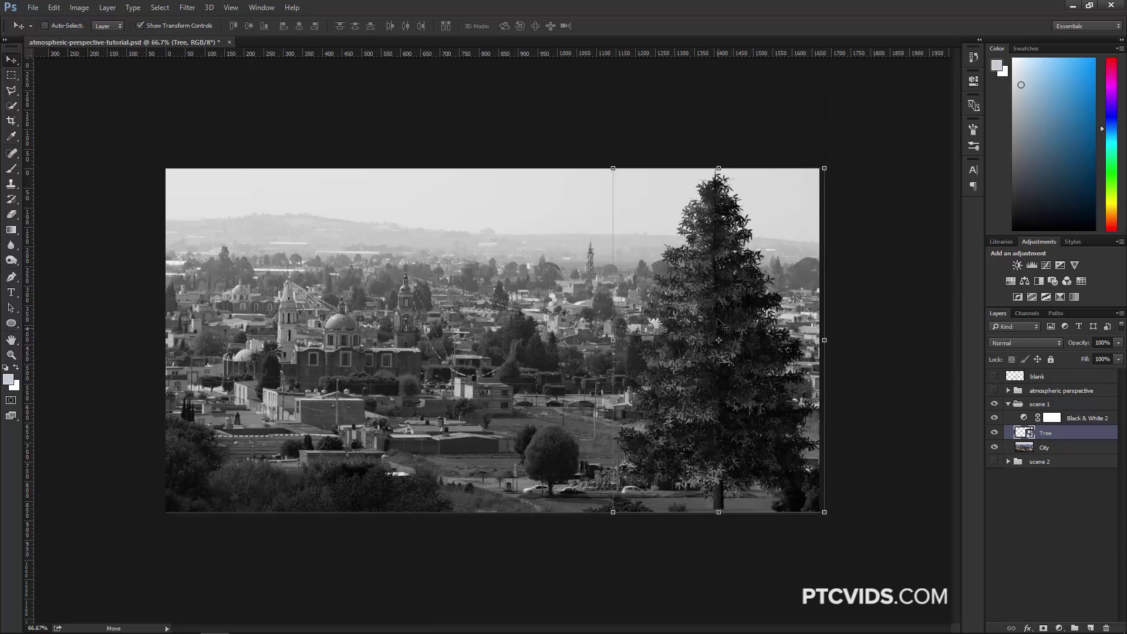
Step: Duplicate the large tree, scale the copy to about 34%, and place it behind the church between its two towers
left_click_drag(718, 320, 353, 77)
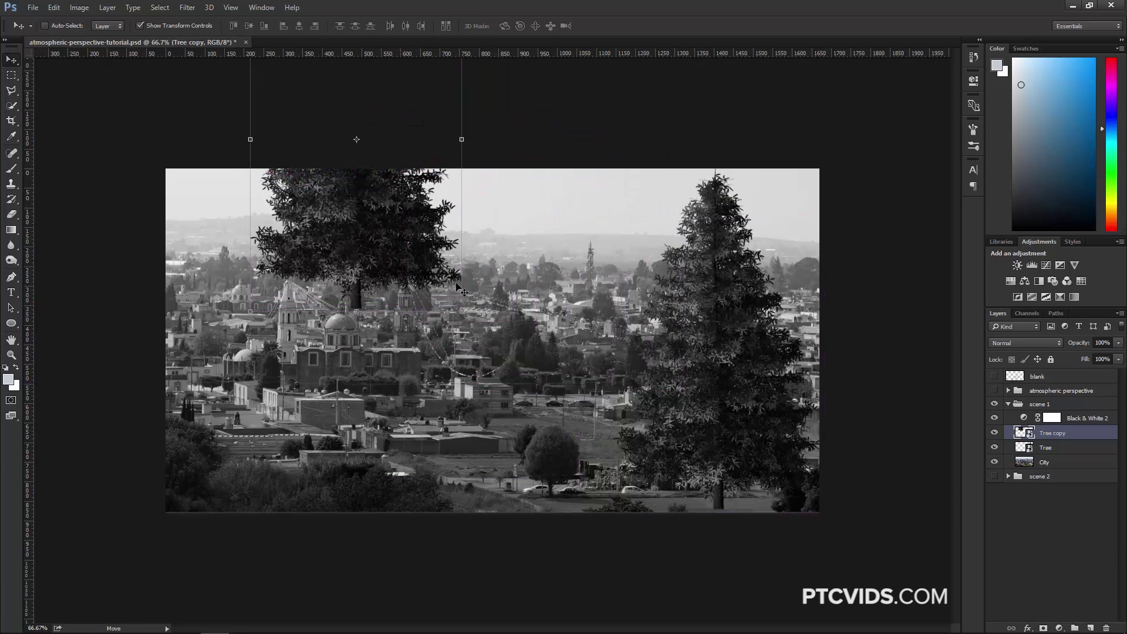
left_click_drag(462, 311, 374, 288)
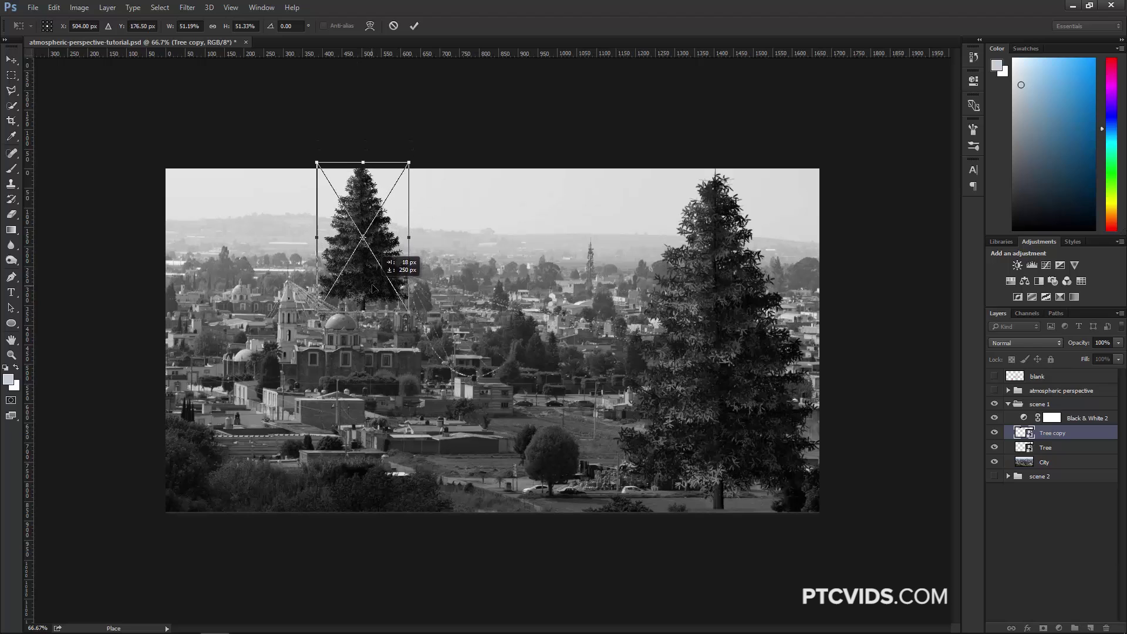
left_click_drag(408, 163, 393, 187)
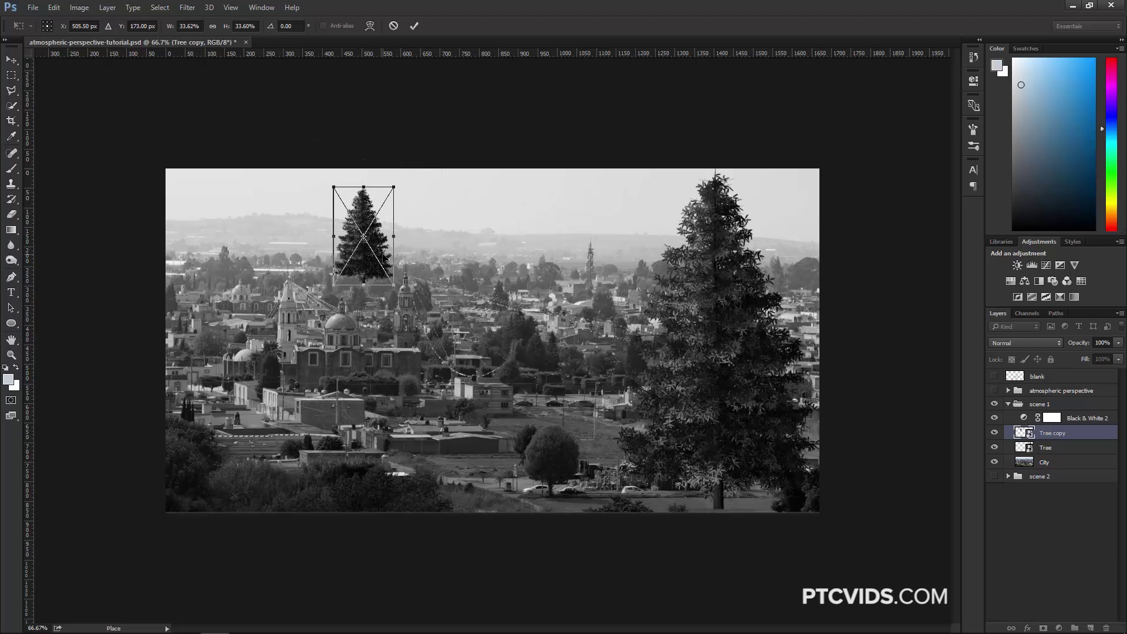
left_click_drag(378, 247, 380, 272)
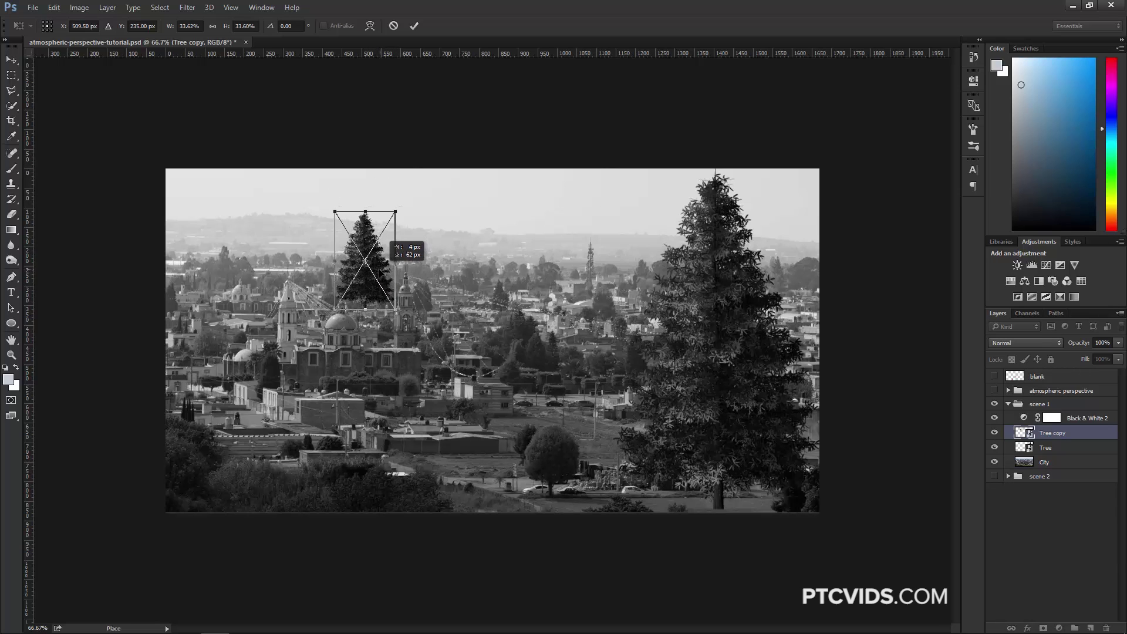
key("Return")
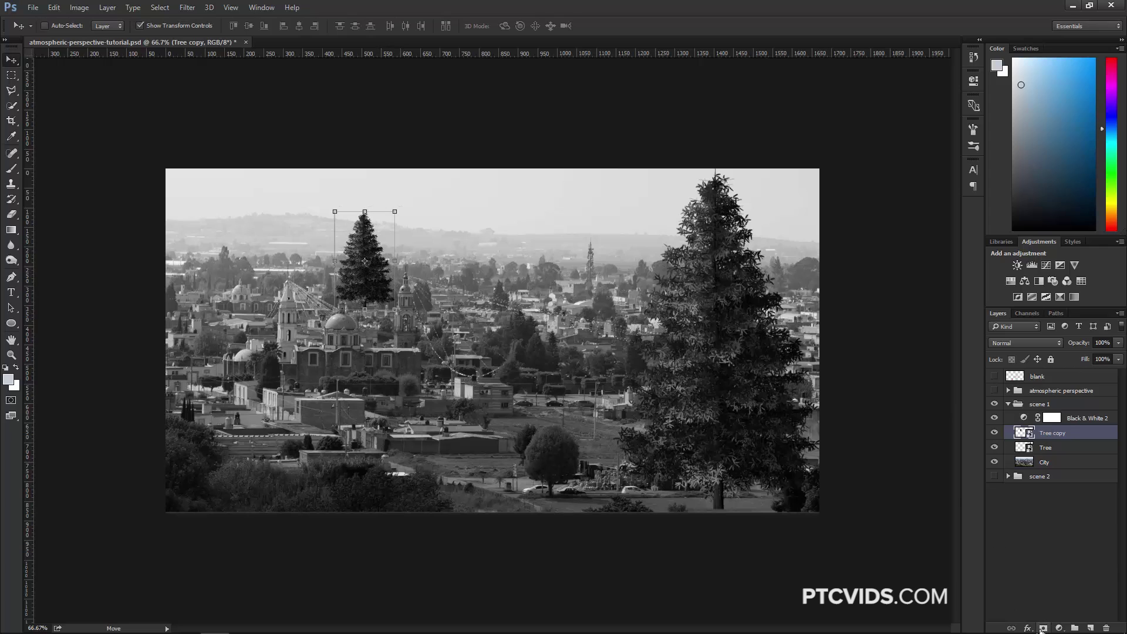
Step: Mask out the tree copy's base with black on a new layer mask, and hide the Black & White adjustment layer
left_click(1043, 628)
left_click(11, 170)
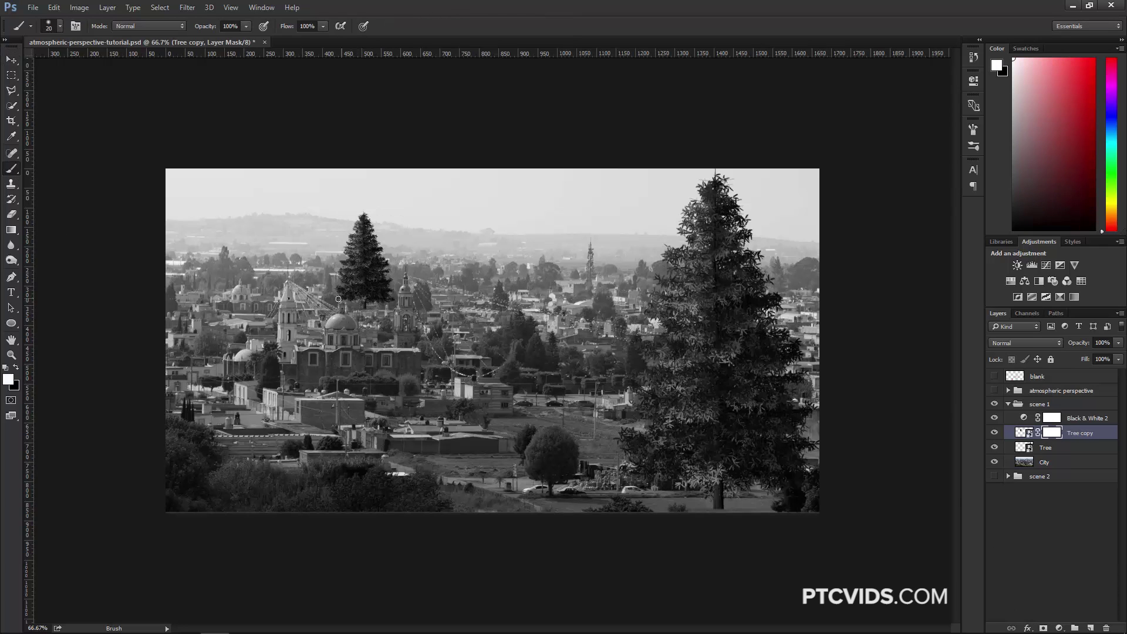
left_click(16, 369)
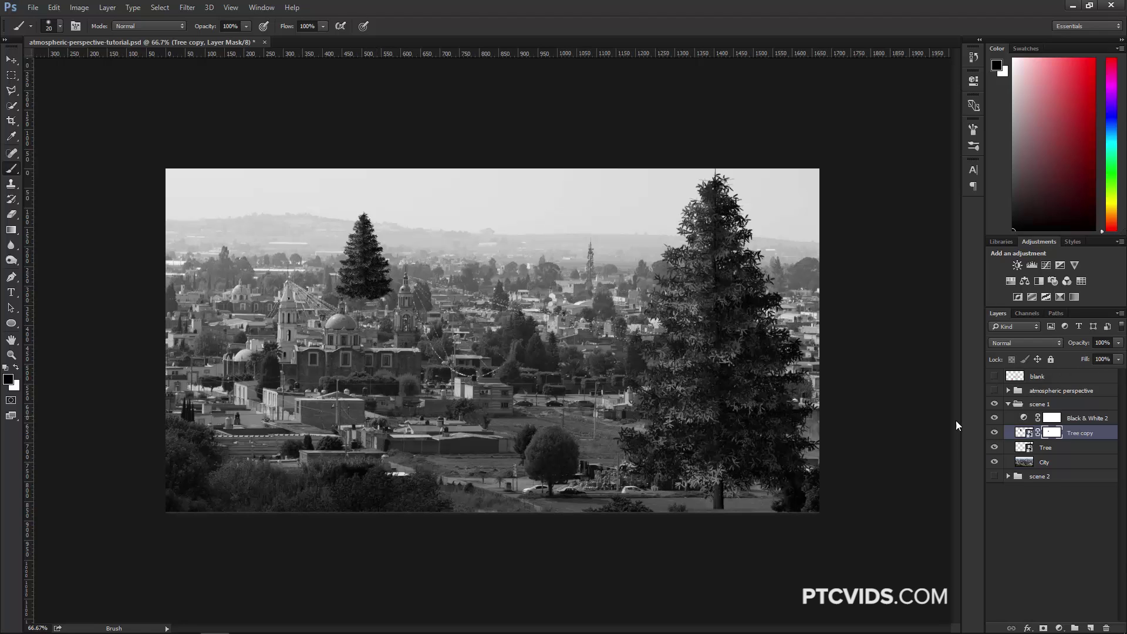
left_click(994, 417)
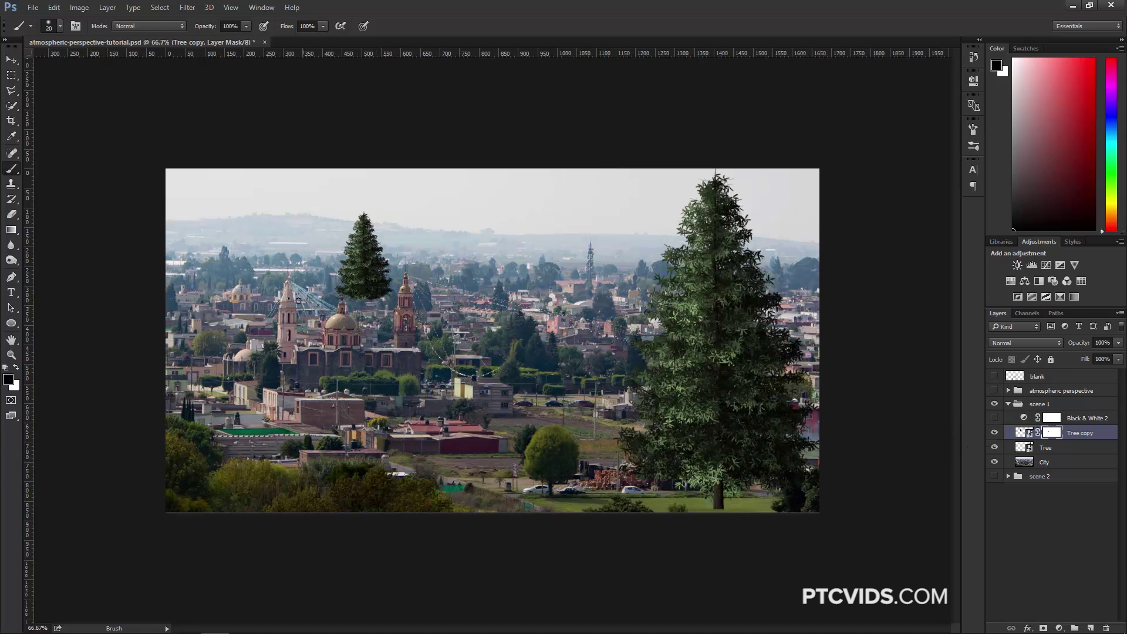
Step: Add a Color Overlay to the tree copy using sky color e0e2e1 sampled from the photo, at 35% opacity
double_click(1097, 435)
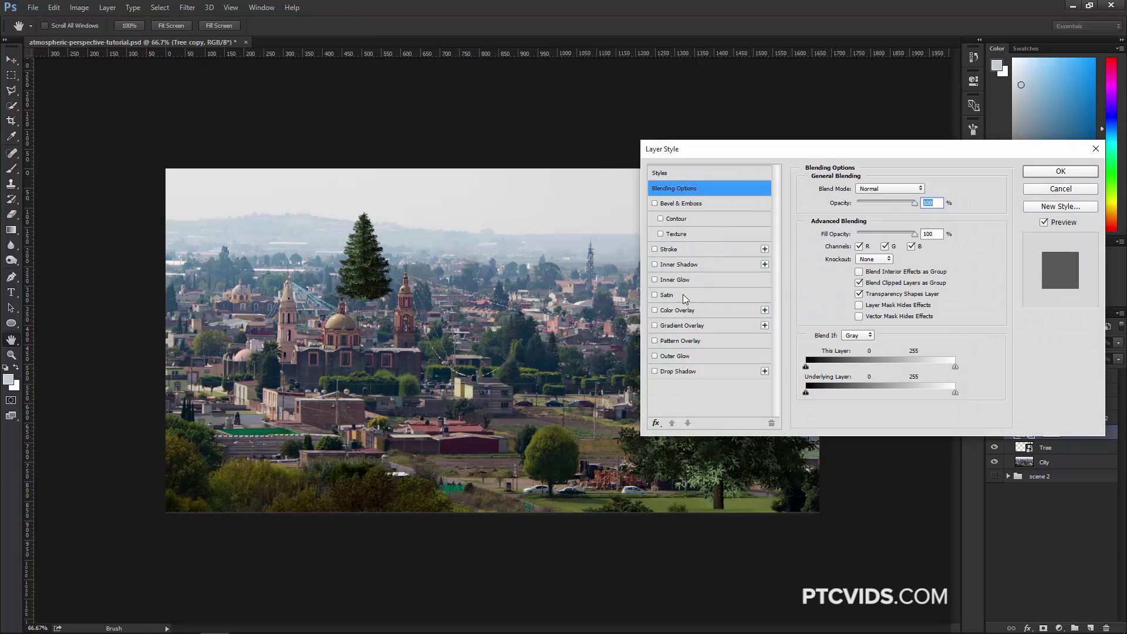
left_click(677, 310)
left_click(927, 188)
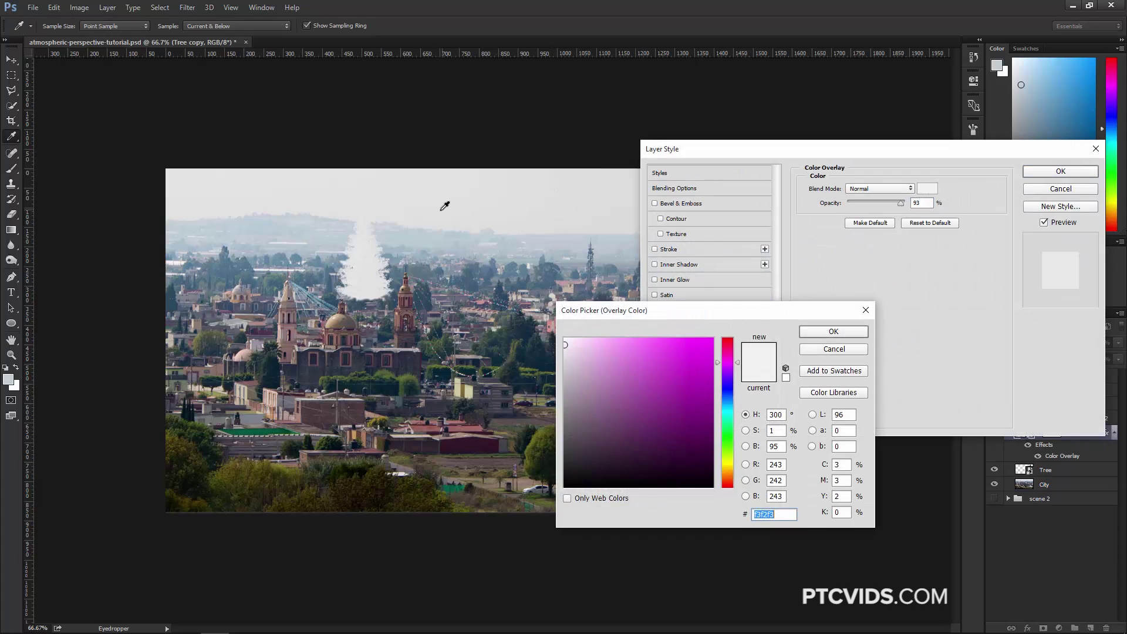
left_click(444, 205)
left_click(834, 331)
mouse_move(875, 201)
left_mouse_down()
mouse_move(848, 203)
mouse_move(867, 204)
left_mouse_up()
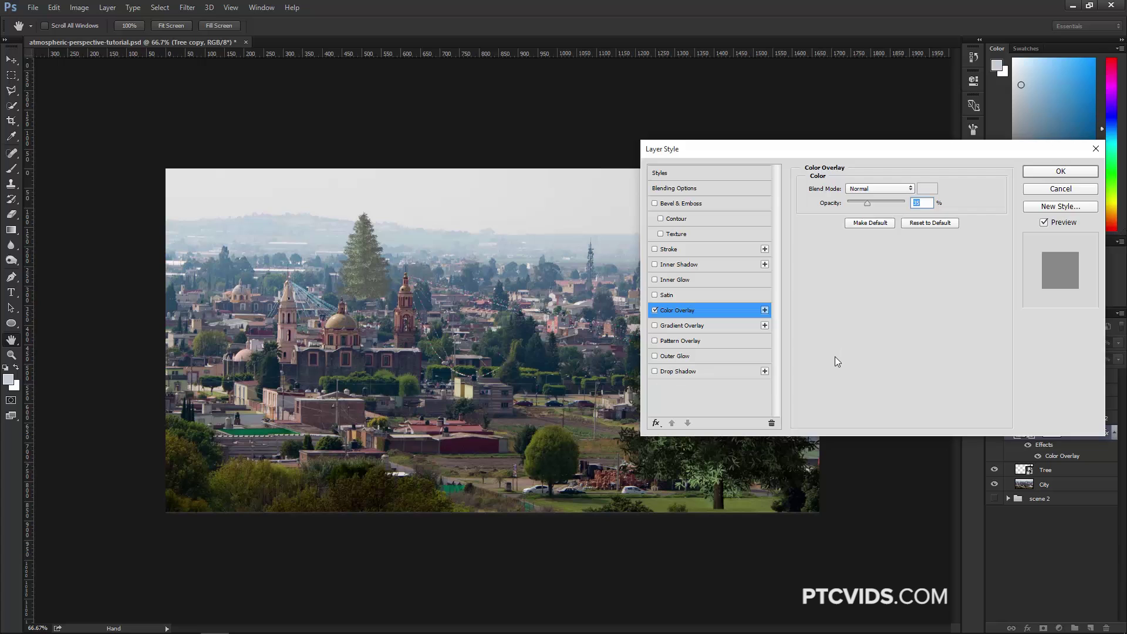
Step: Change the tree copy's overlay color to 2f4f68, sampled from the dark foliage near the dome, at 51% opacity
left_click(930, 188)
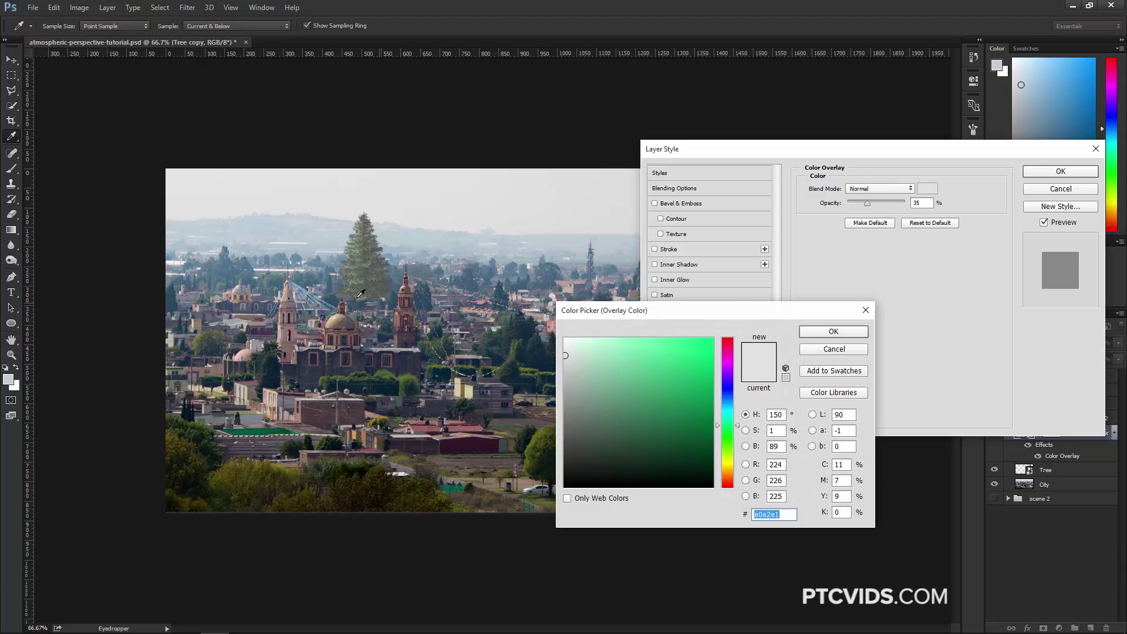
left_click(338, 300)
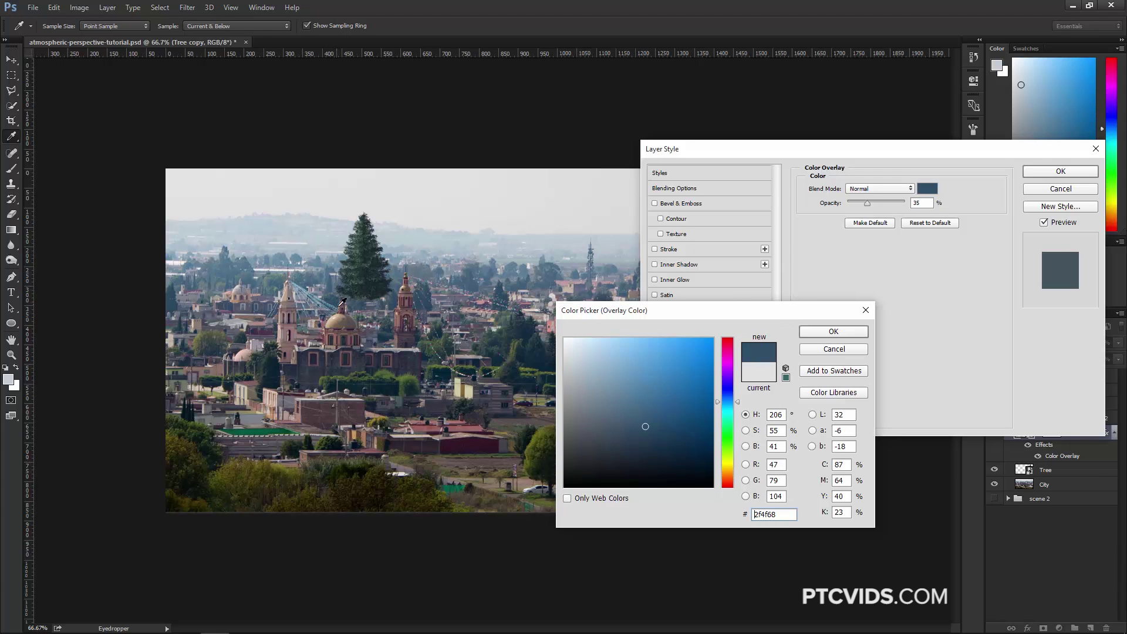
left_click(829, 333)
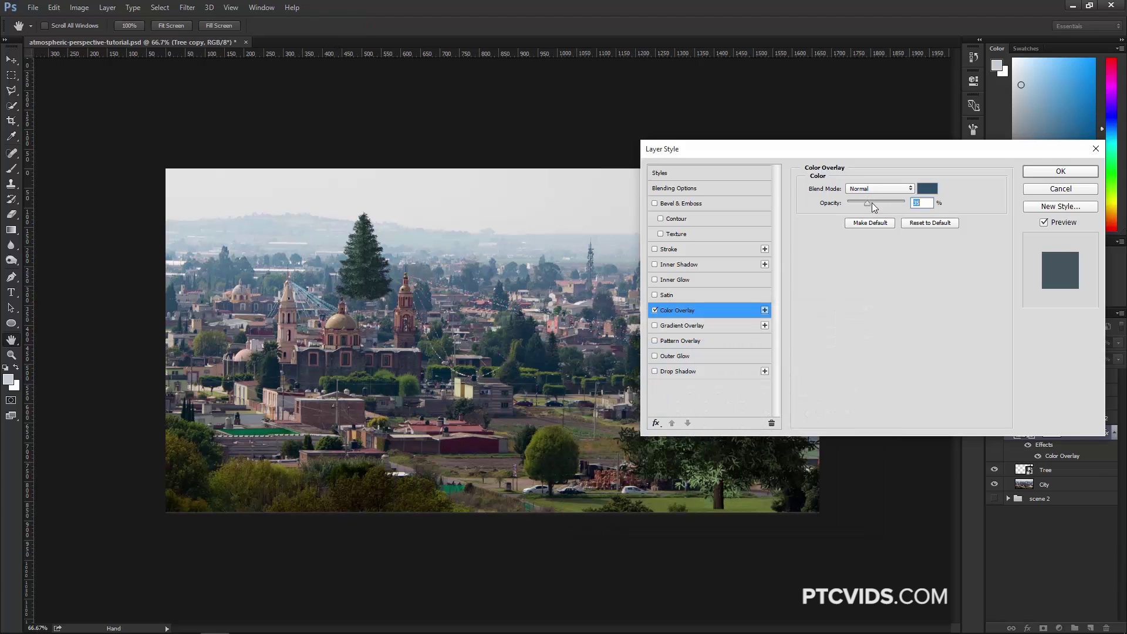
left_click_drag(866, 202, 881, 206)
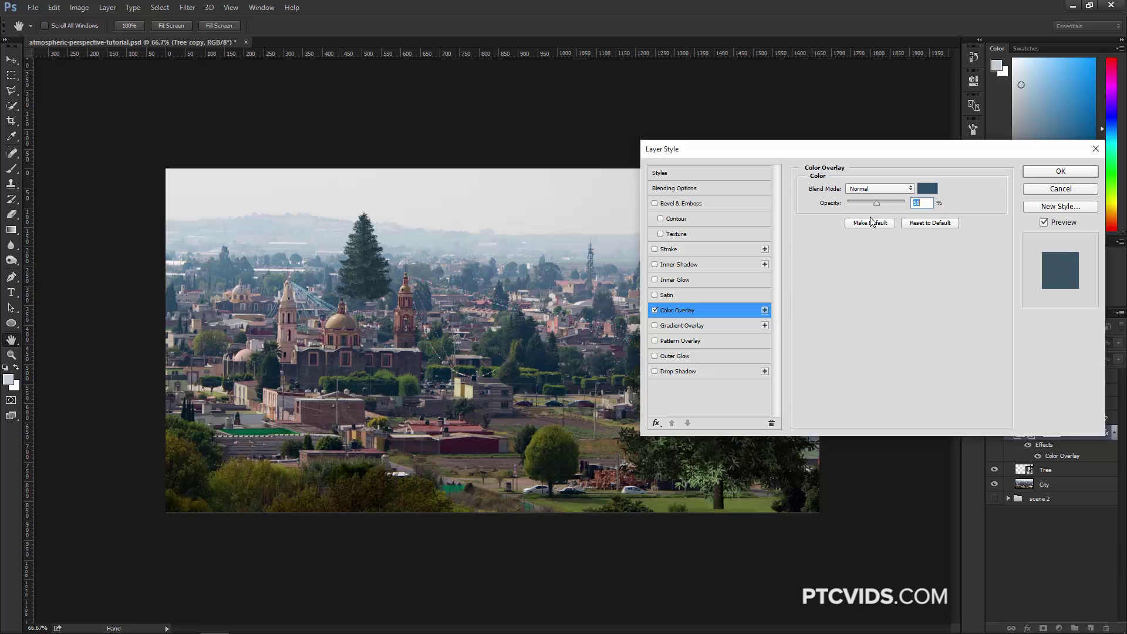
Step: Set the tree copy's overlay color to 324961, sampled beside the right church tower, and apply it at 79% opacity
left_click(928, 189)
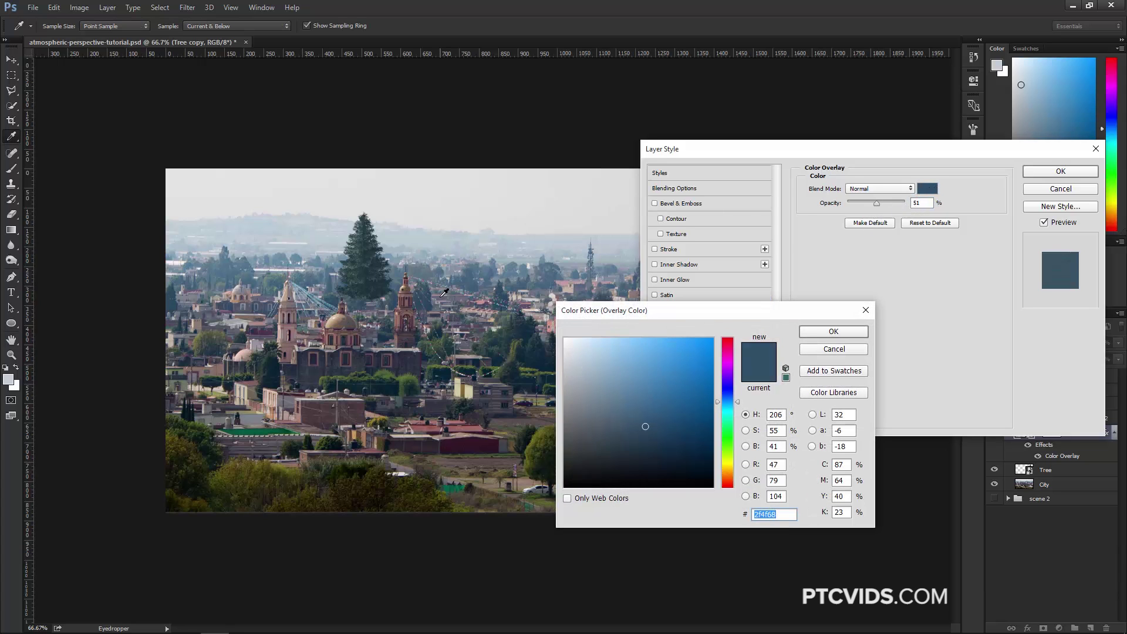
left_click(424, 297)
left_click(422, 296)
left_click(832, 332)
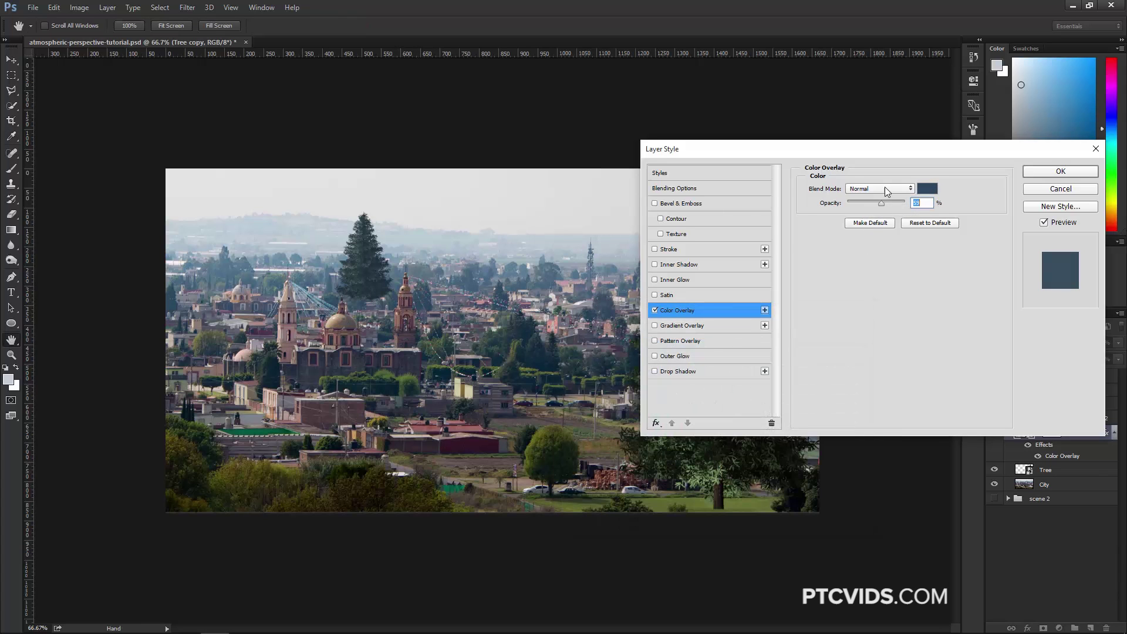
left_click_drag(886, 203, 890, 205)
left_click(1060, 171)
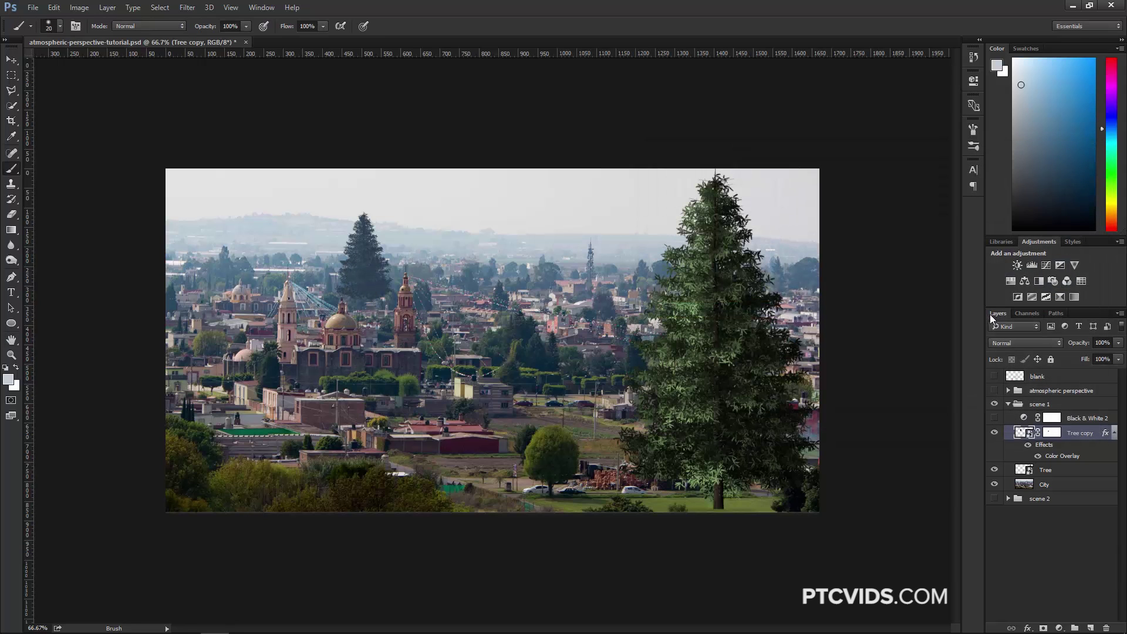
Step: Scale the tree copy down to about 67% and shift it slightly right, keeping it behind the church dome
left_click(11, 59)
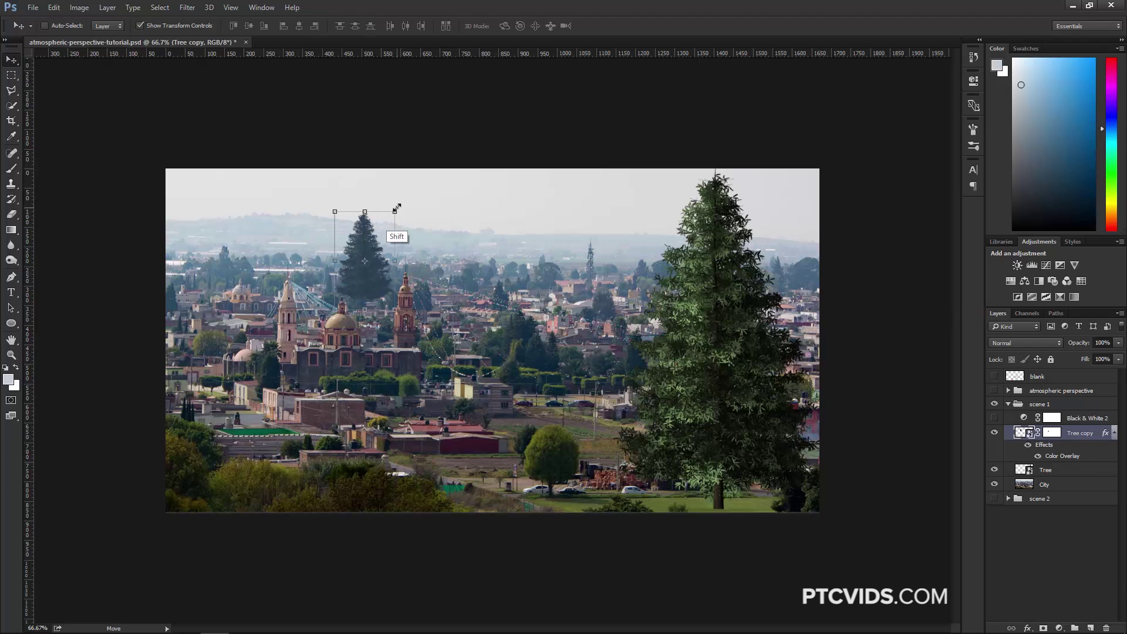
left_click_drag(395, 211, 376, 243)
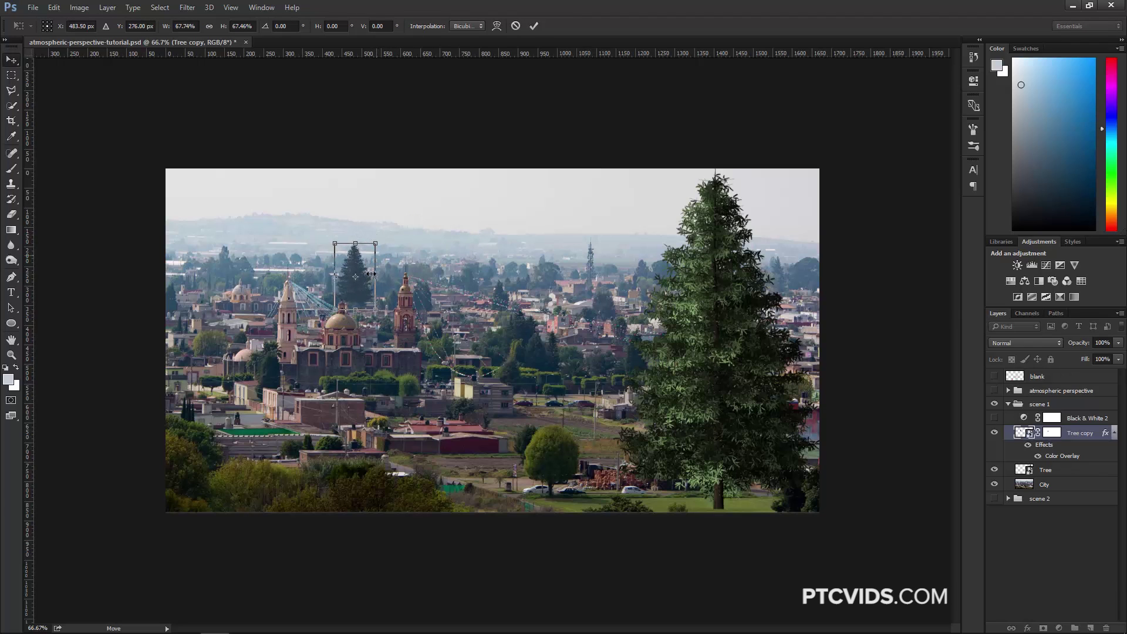
key("Return")
left_click_drag(360, 293, 368, 293)
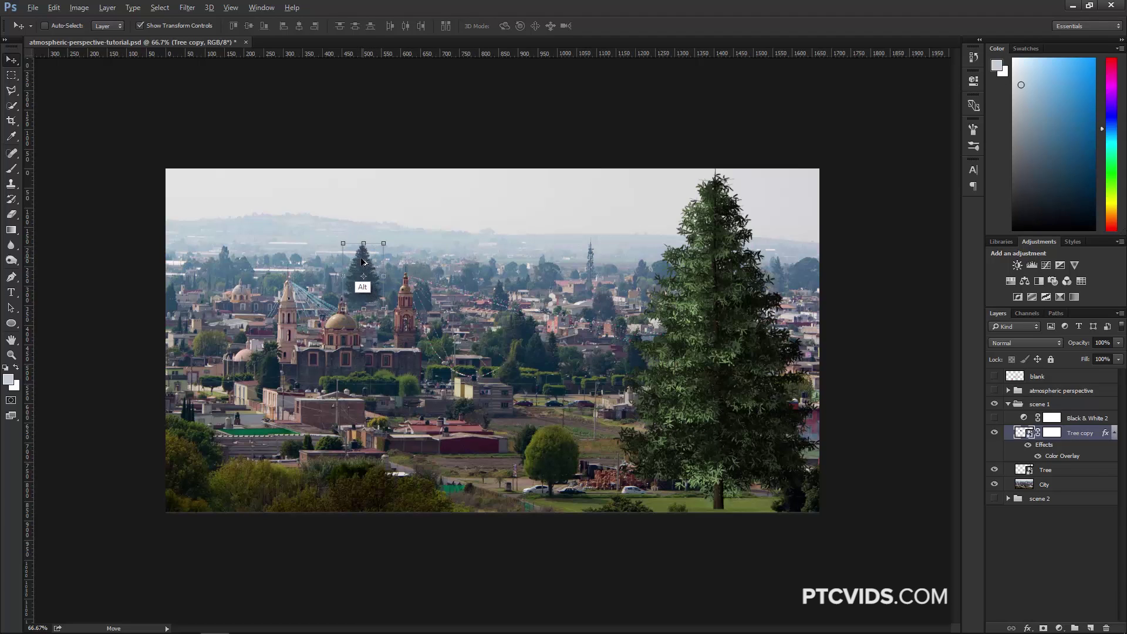
Step: Duplicate the church tree as a much smaller copy, positioned against the hazy distant plain just left of the thin tower
left_click_drag(364, 259, 564, 237, "alt")
key("Return")
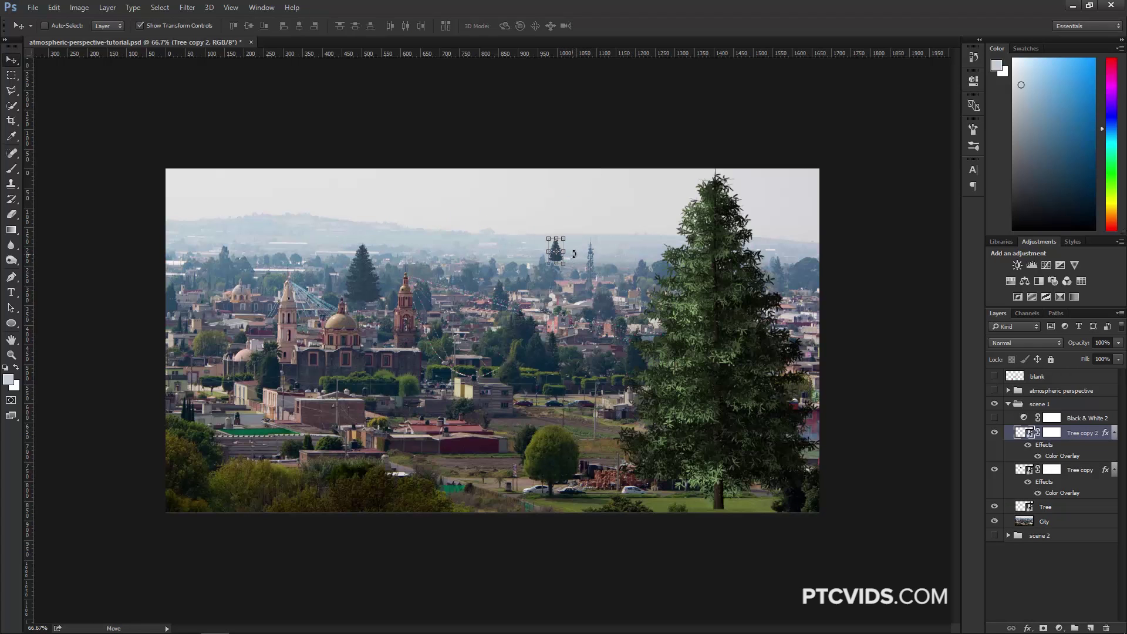
key("shift+Up")
key("shift+Up")
key("shift+Up")
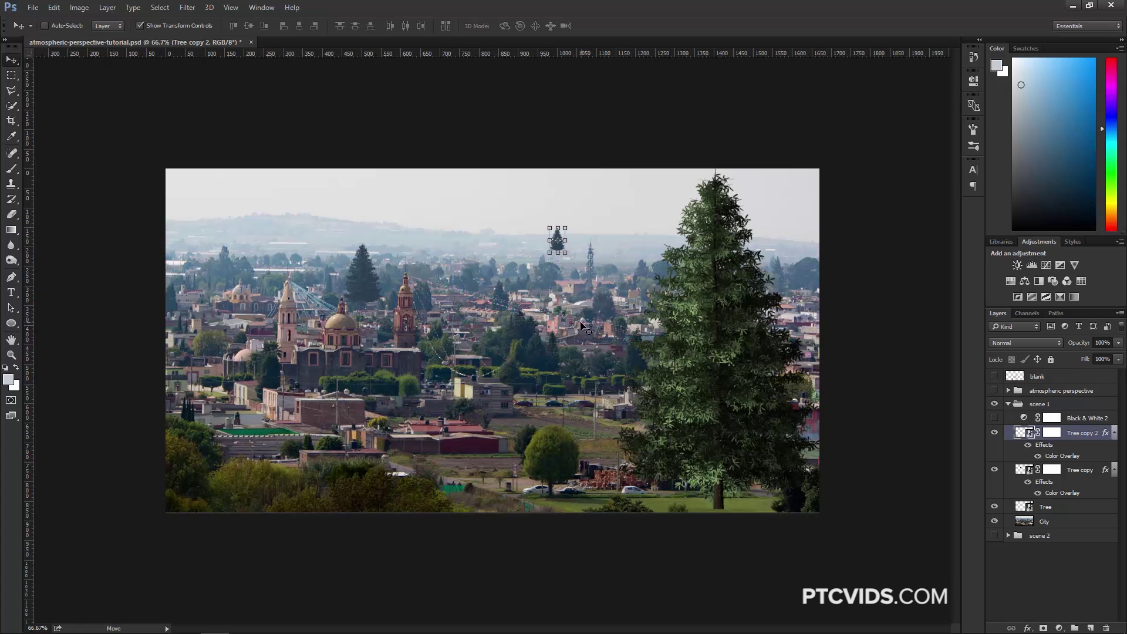
key("Down")
key("Down")
key("Down")
key("Down")
key("Right")
key("Right")
key("Right")
key("Right")
Step: Change the farthest tree's Color Overlay color to the pale blue haze sampled right beside its base
key("z")
left_click(571, 252)
left_click(570, 253)
left_click(571, 252)
left_click(570, 252)
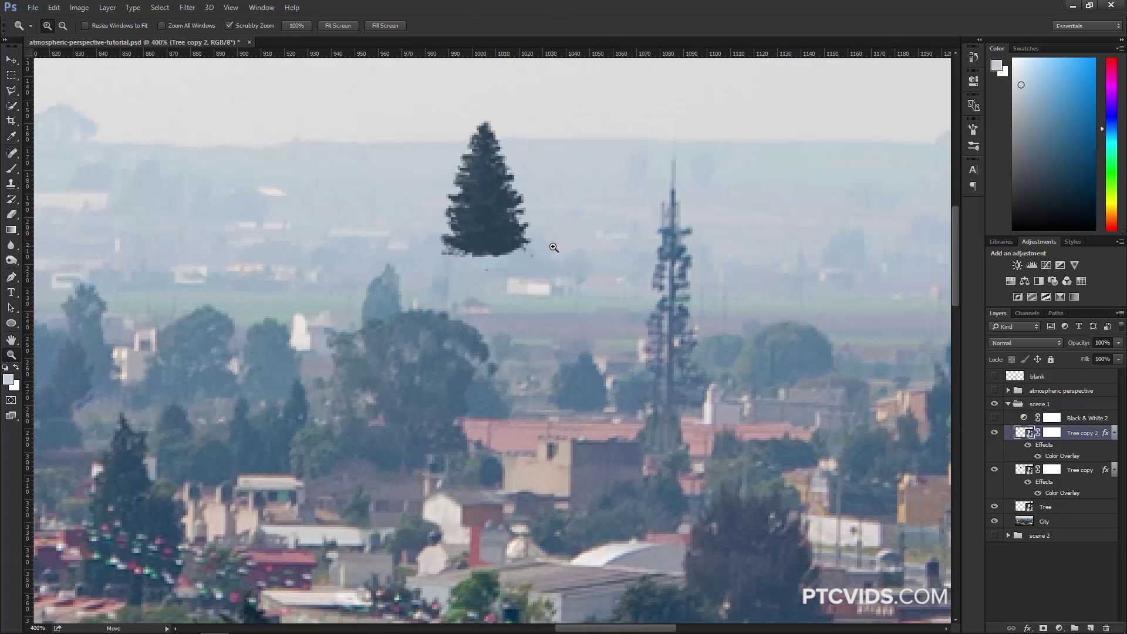
key("v")
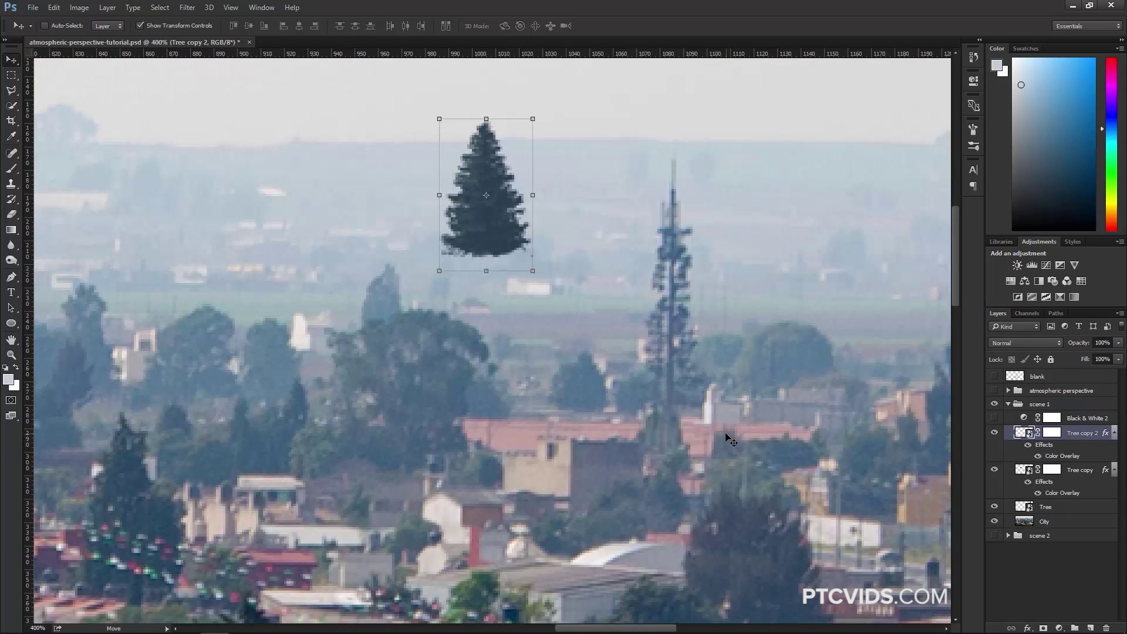
double_click(1062, 457)
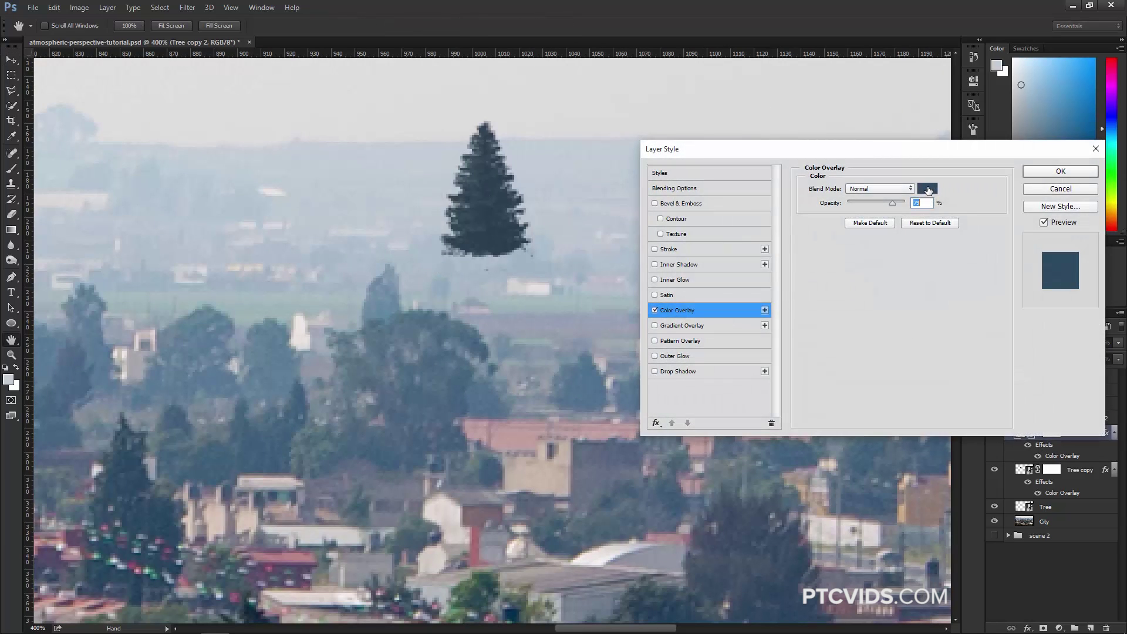
left_click(928, 190)
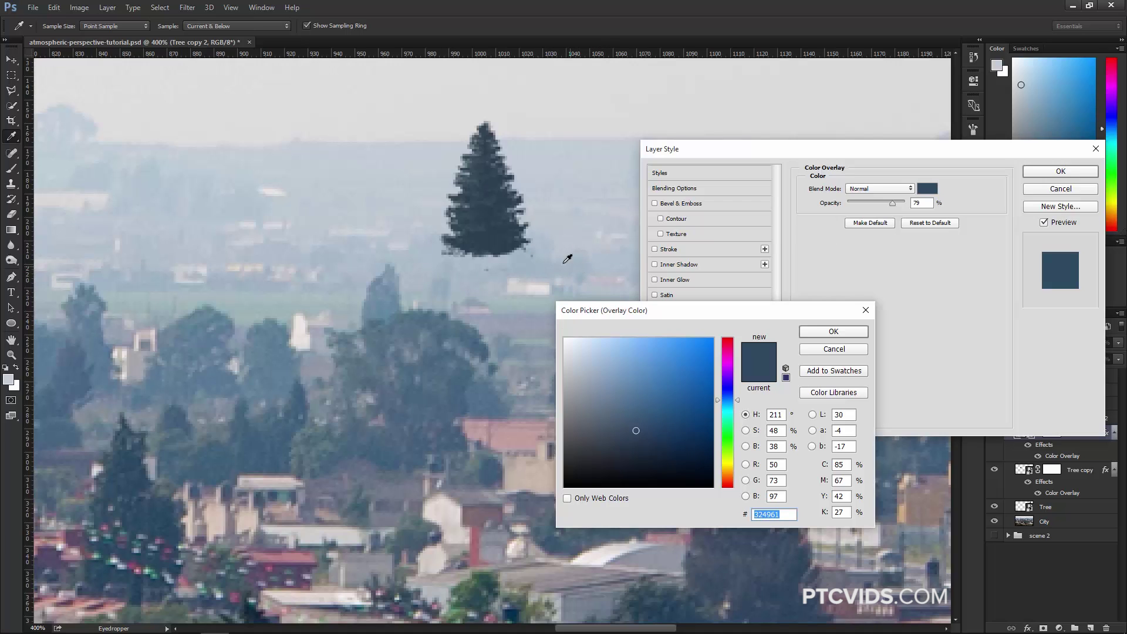
left_click(520, 258)
left_click(822, 332)
Step: Raise the farthest tree's overlay opacity so it nearly dissolves into the surrounding haze, and apply the layer style
key("shift+Up")
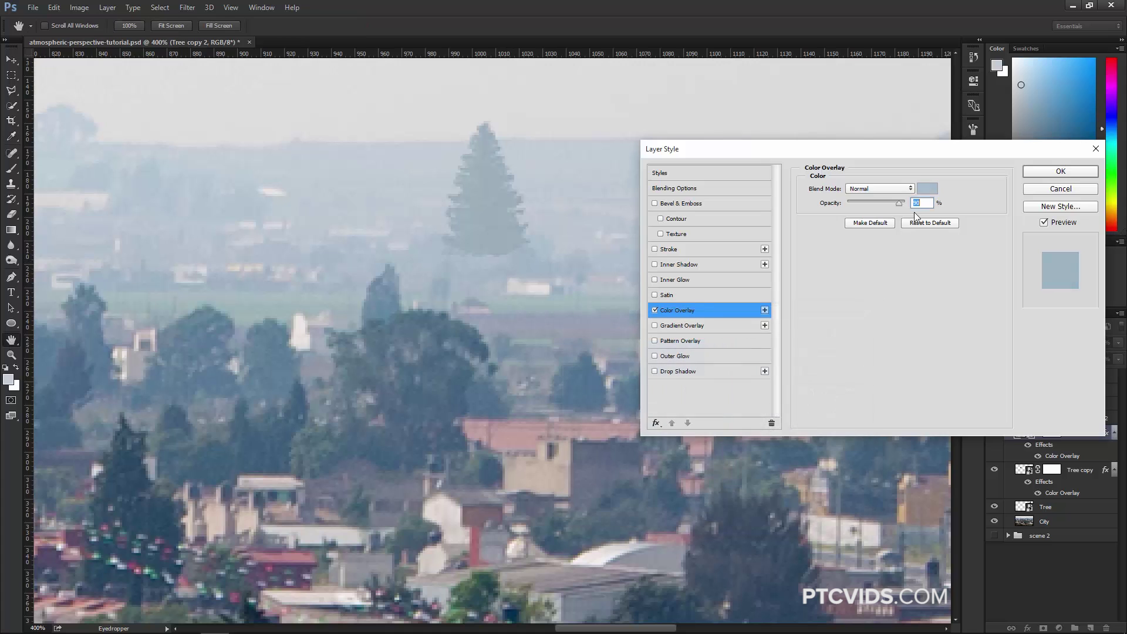
left_click_drag(899, 203, 902, 206)
left_click(1049, 175)
key("v")
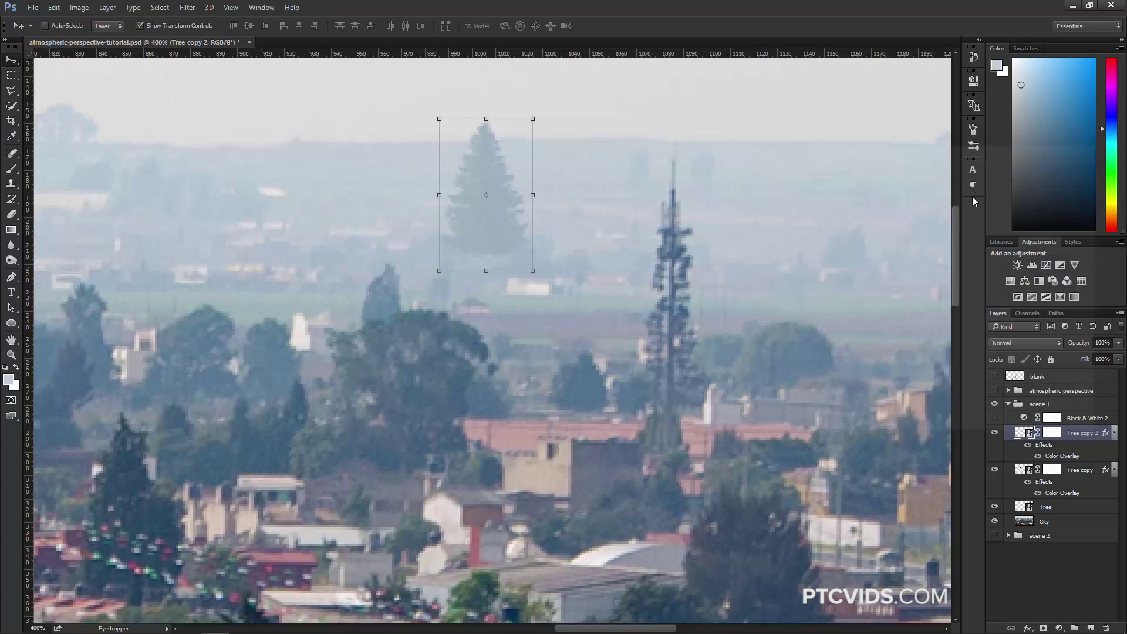
Step: Move the farthest tree slightly toward the thin tower and down, seating its base lower on the hazy plain
left_click_drag(498, 236, 539, 253)
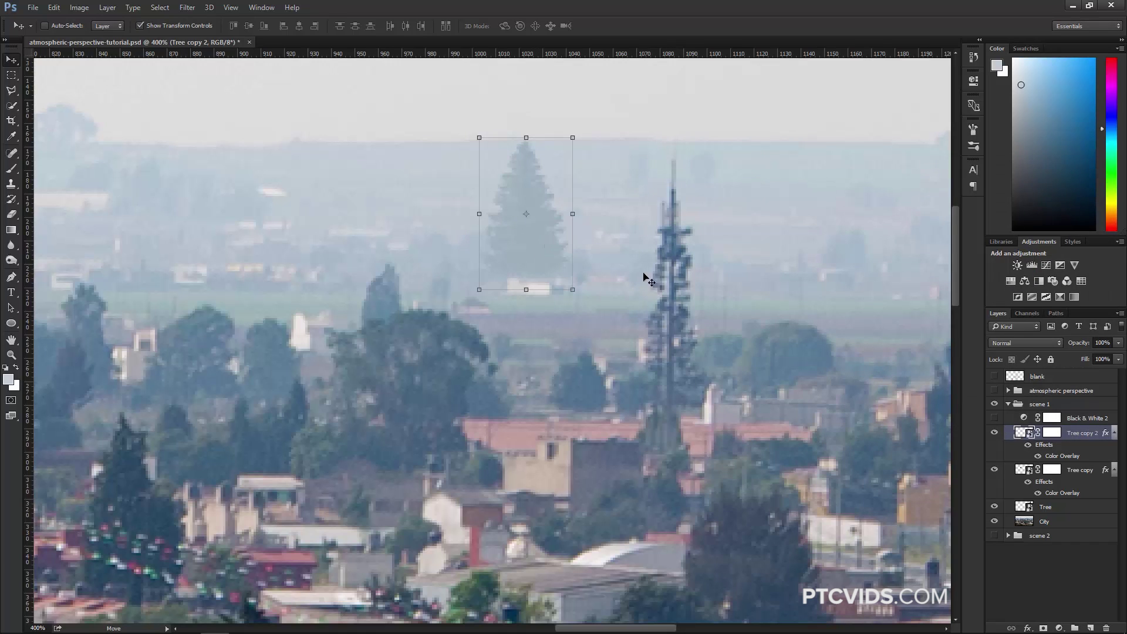
key("z")
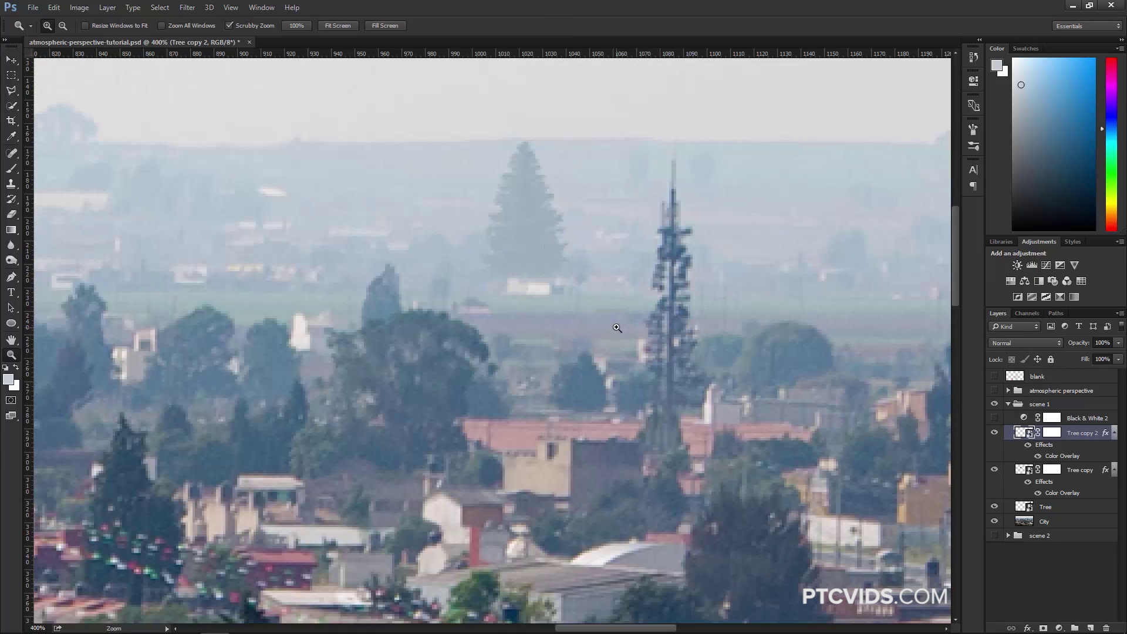
left_click(621, 333, "alt")
left_click(620, 333, "alt")
left_click(620, 333, "alt")
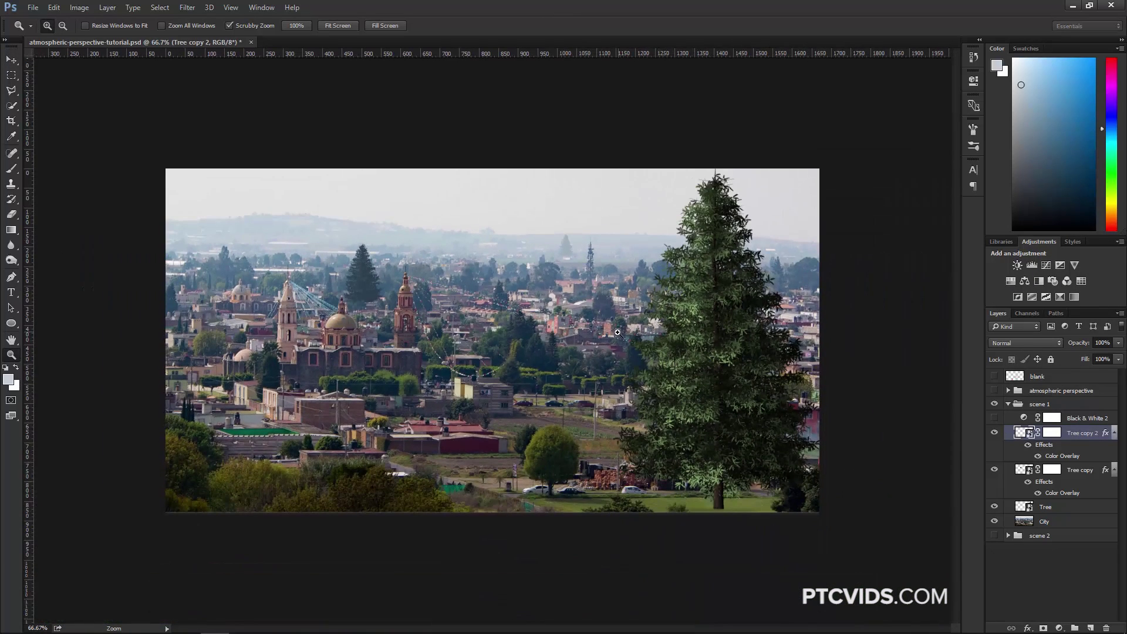
Step: Duplicate the farthest tree and place the copy on the crest of the distant hill above the church
key("v")
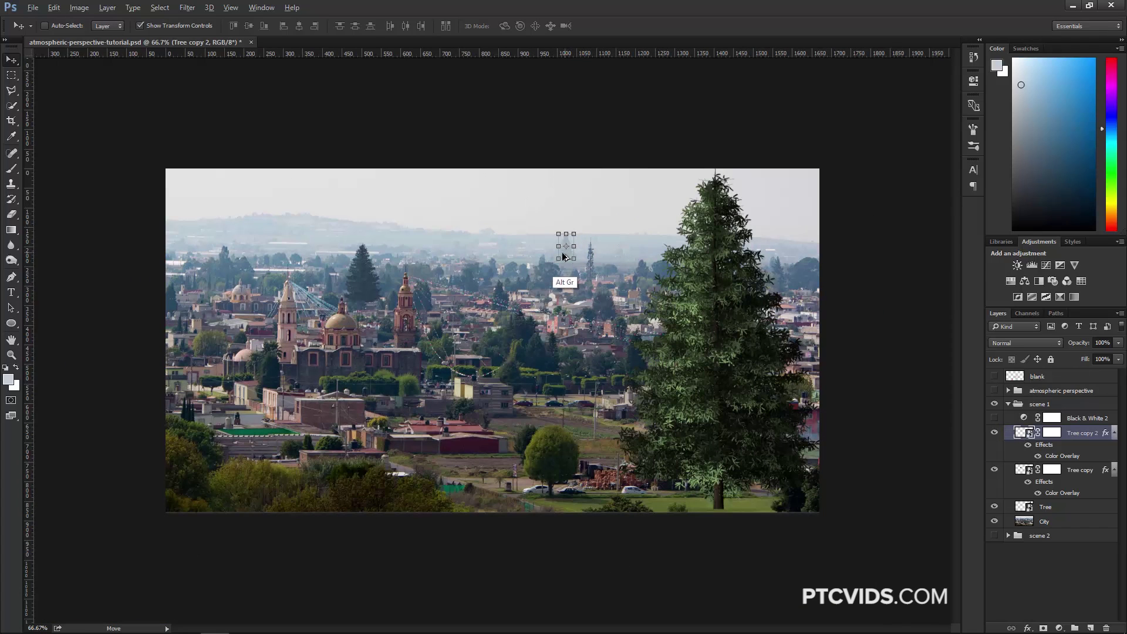
left_click_drag(567, 253, 282, 236)
key("z")
Step: Set the hilltop tree's Color Overlay to the pale haze color sampled beside its base, with opacity 100%, and apply the layer style
double_click(1061, 458)
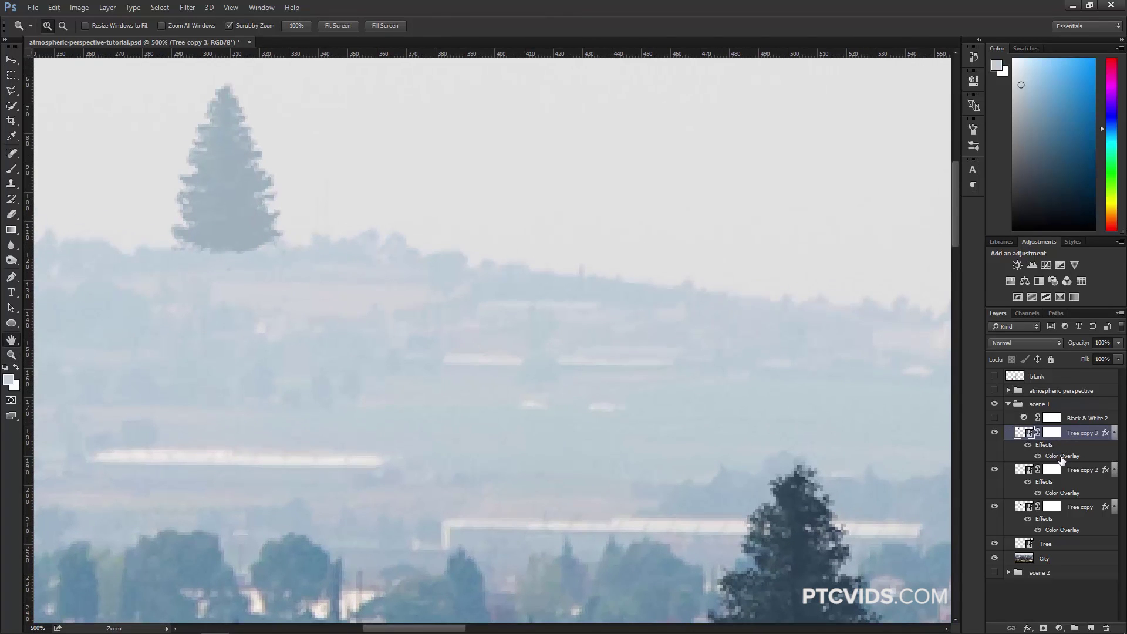
left_click(927, 188)
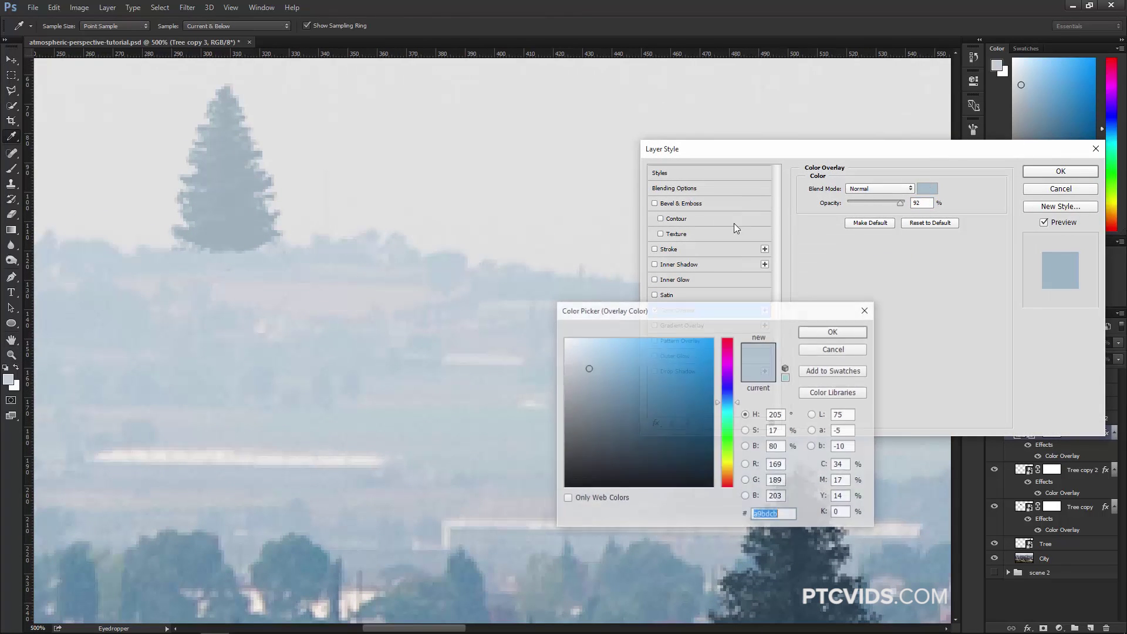
left_click(324, 249)
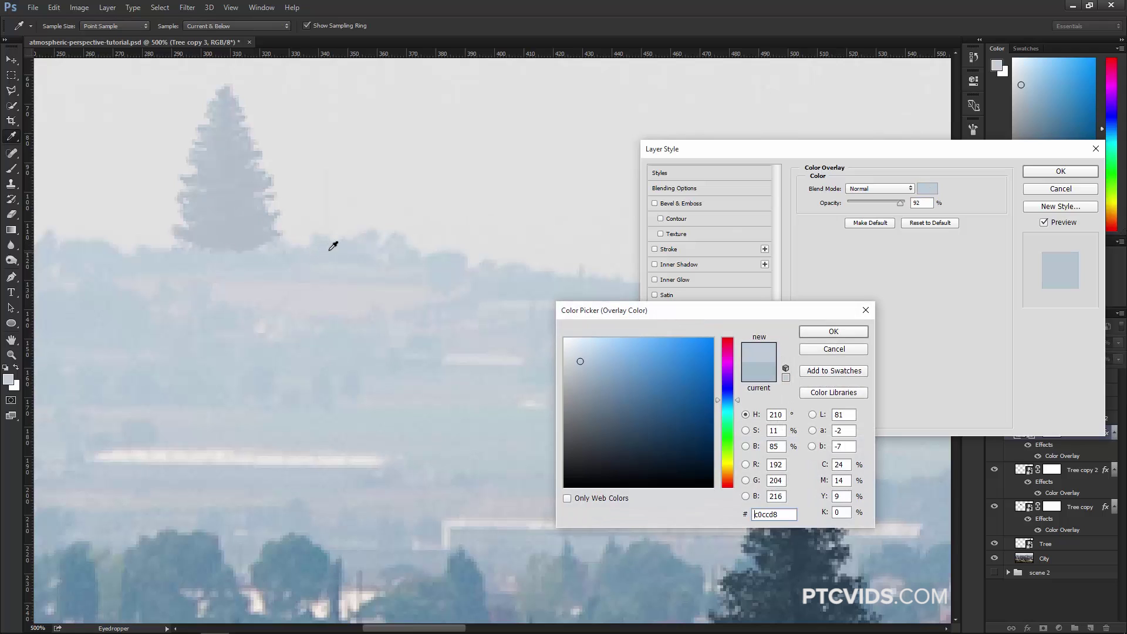
left_click(320, 243)
left_click(825, 334)
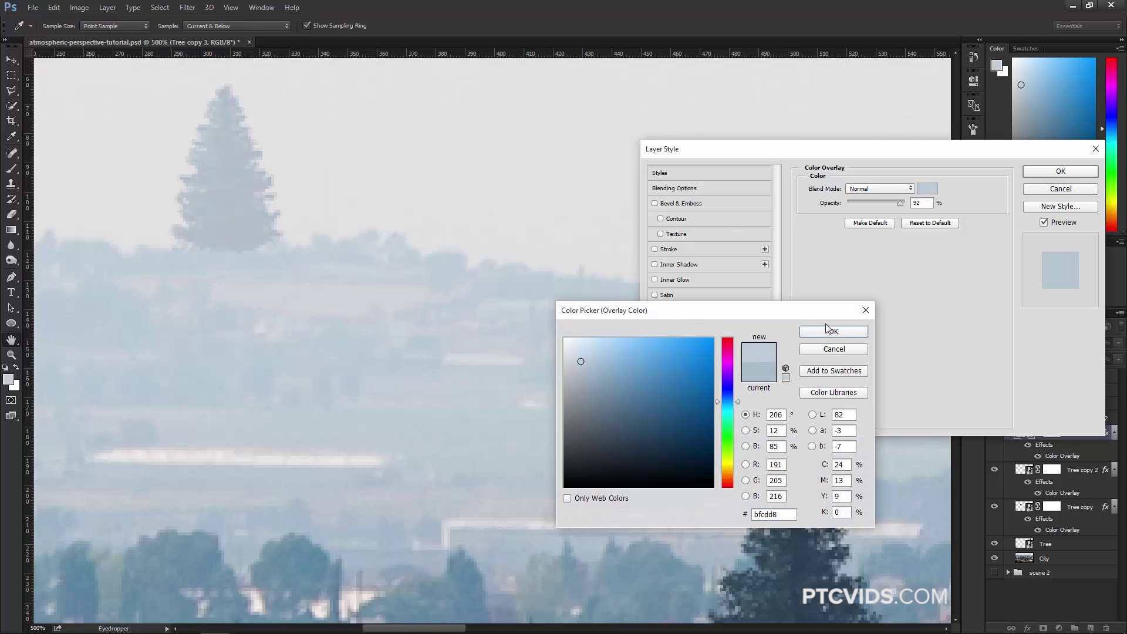
left_click_drag(901, 203, 908, 203)
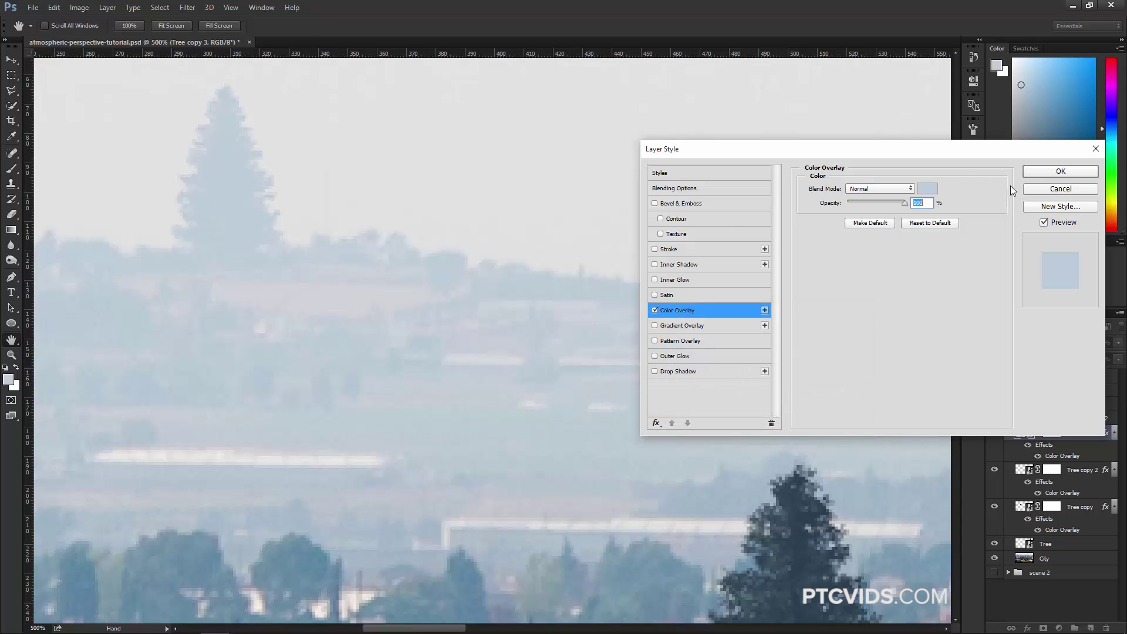
left_click(1060, 172)
Step: Target the layer mask of the tree behind the church for painting with a black brush
key("z")
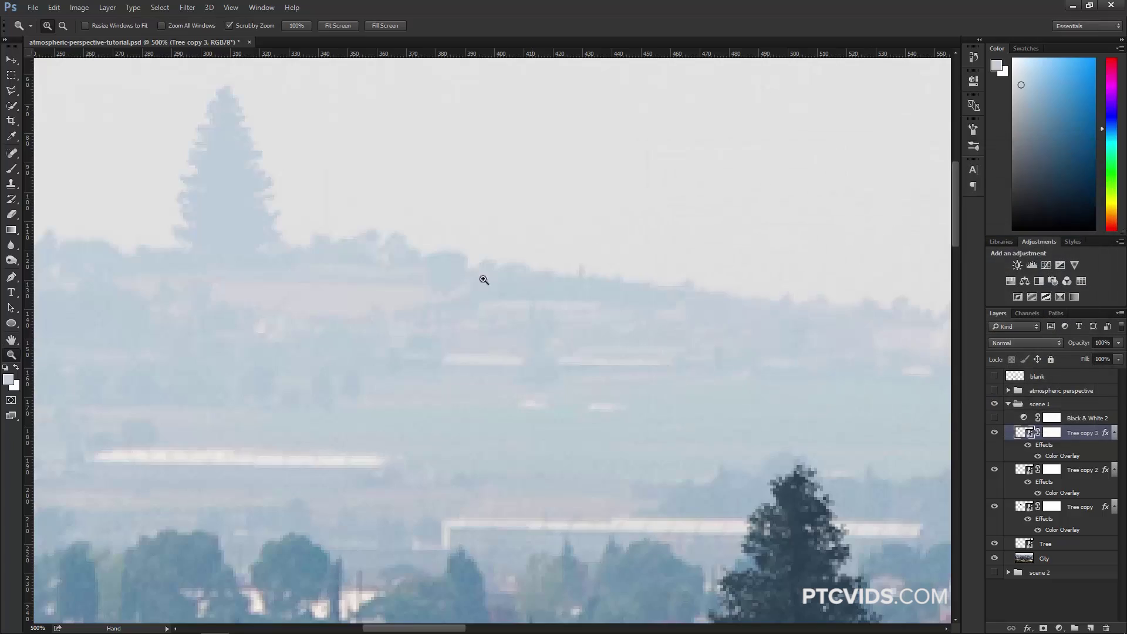
left_click(366, 329)
right_click(373, 330)
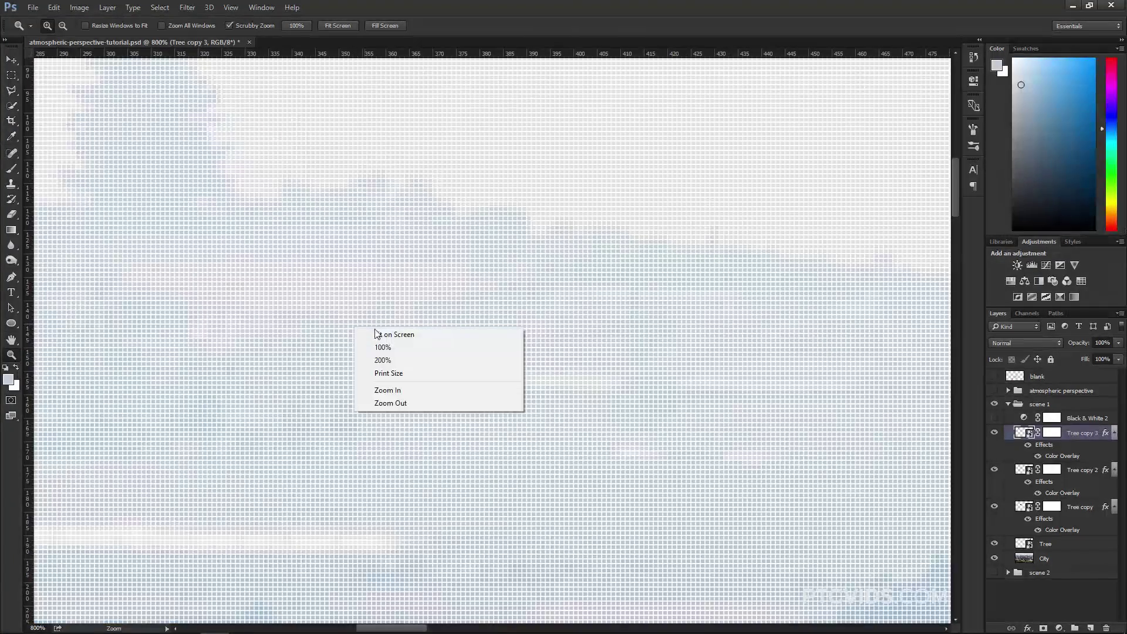
left_click(381, 333)
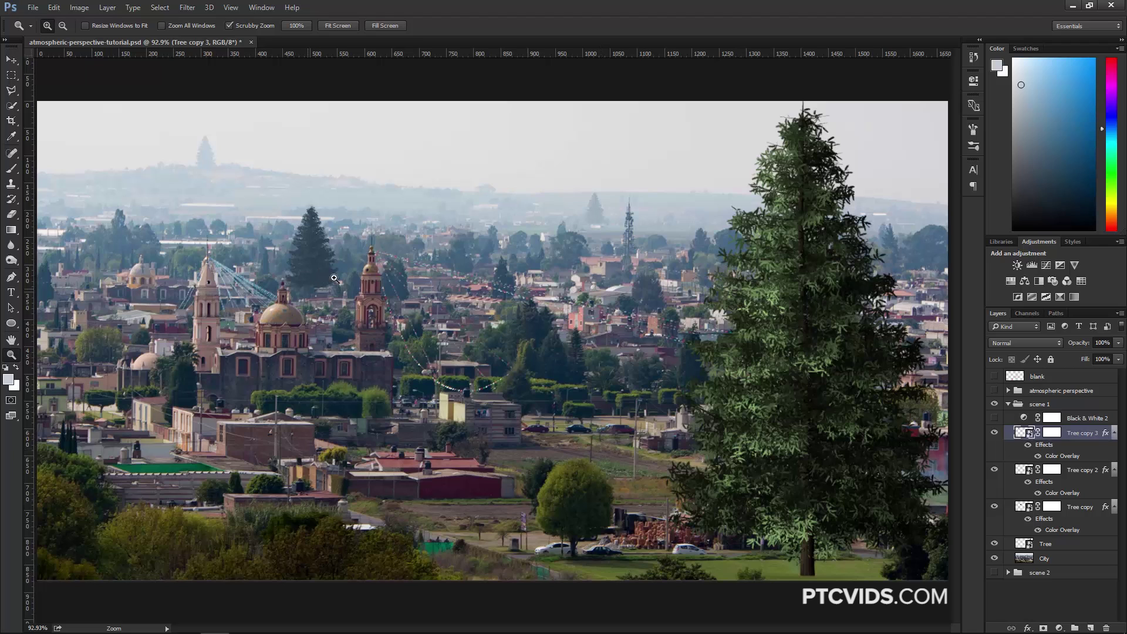
left_click(1052, 508)
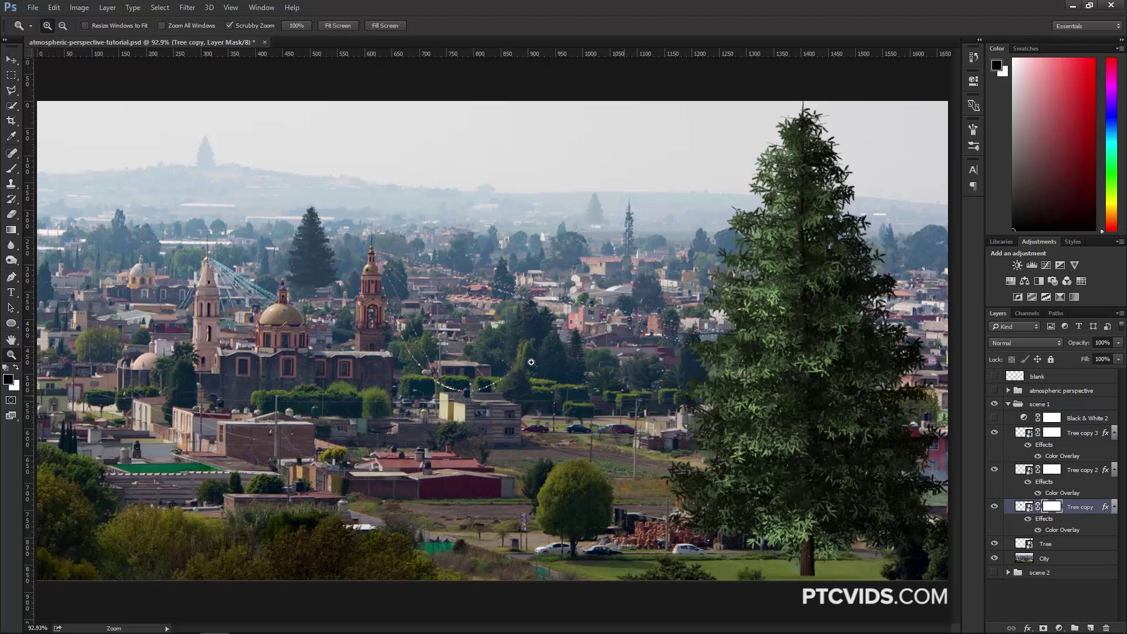
left_click(11, 168)
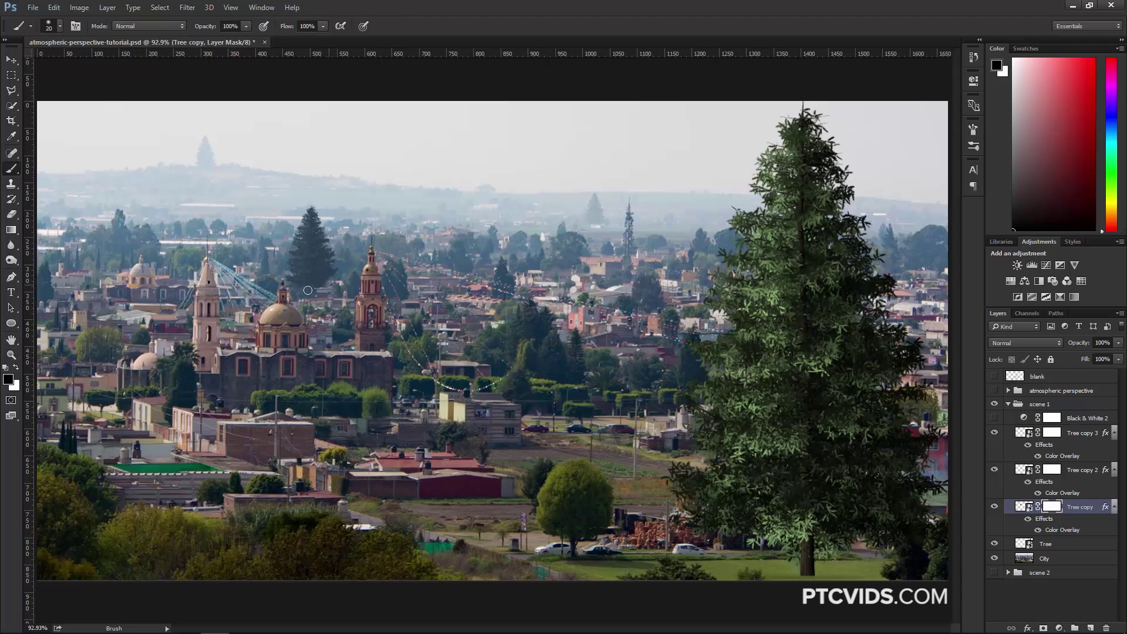